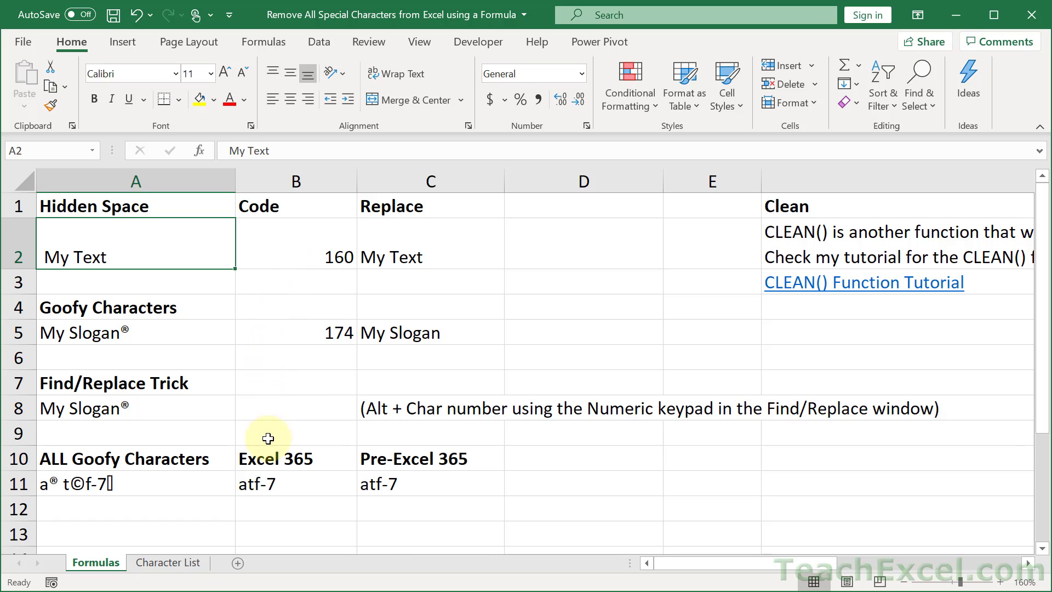
Examine the Excel 365 clean-up formula in B11 and its source text in A11.
{"action": "double_click", "coordinate": [265, 479]}
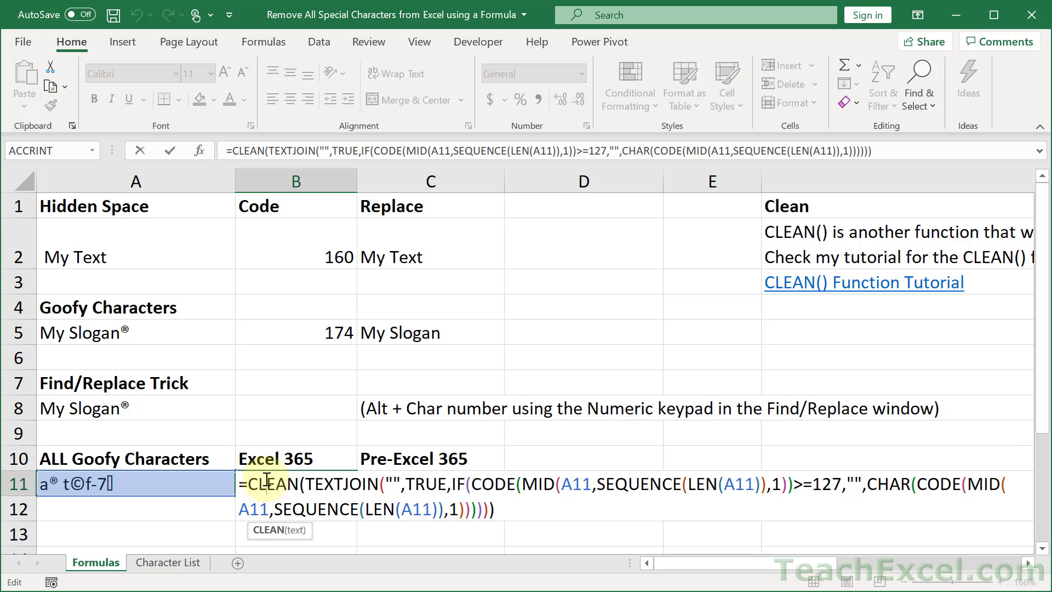
{"action": "key", "text": "Escape"}
{"action": "left_click", "coordinate": [155, 484]}
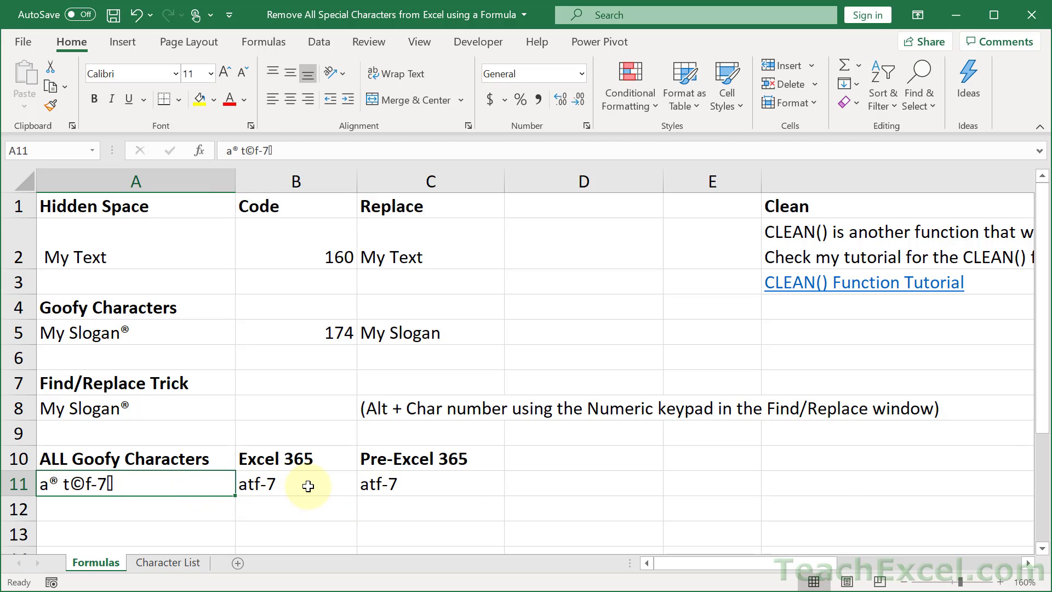
{"action": "left_click", "coordinate": [308, 486]}
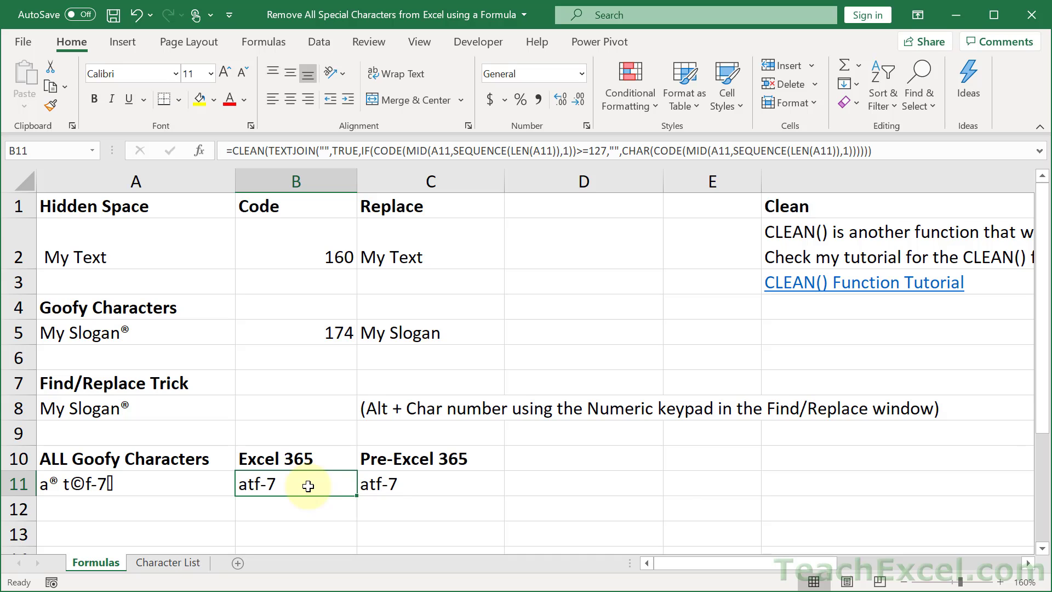
{"action": "double_click", "coordinate": [308, 486]}
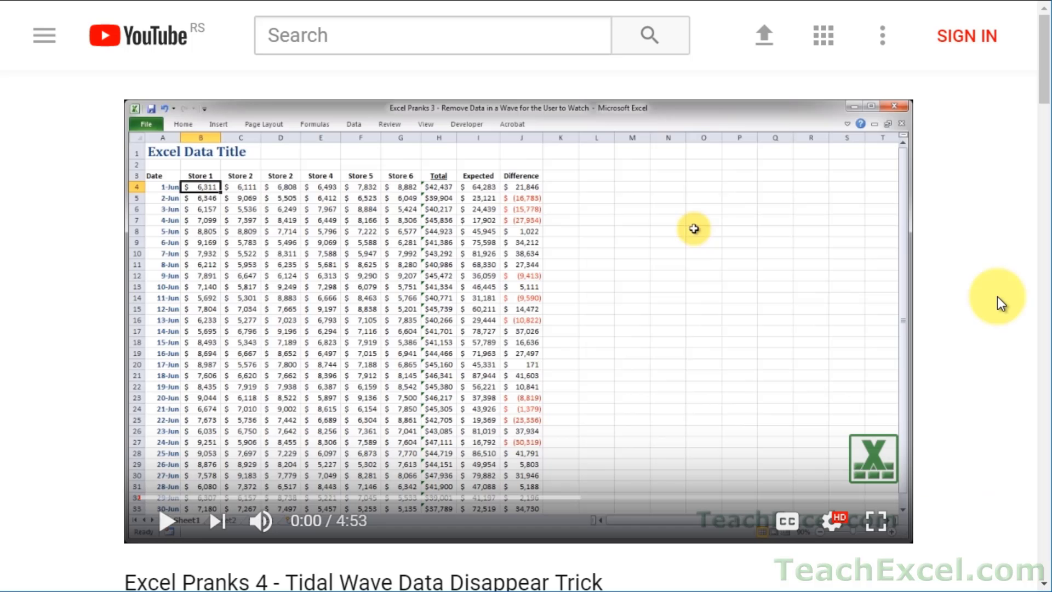
Switch to YouTube, like the Excel Pranks 4 video and subscribe to the TeachExcel channel with notifications.
{"action": "scroll", "coordinate": [998, 297], "scroll_direction": "down", "scroll_amount": 8}
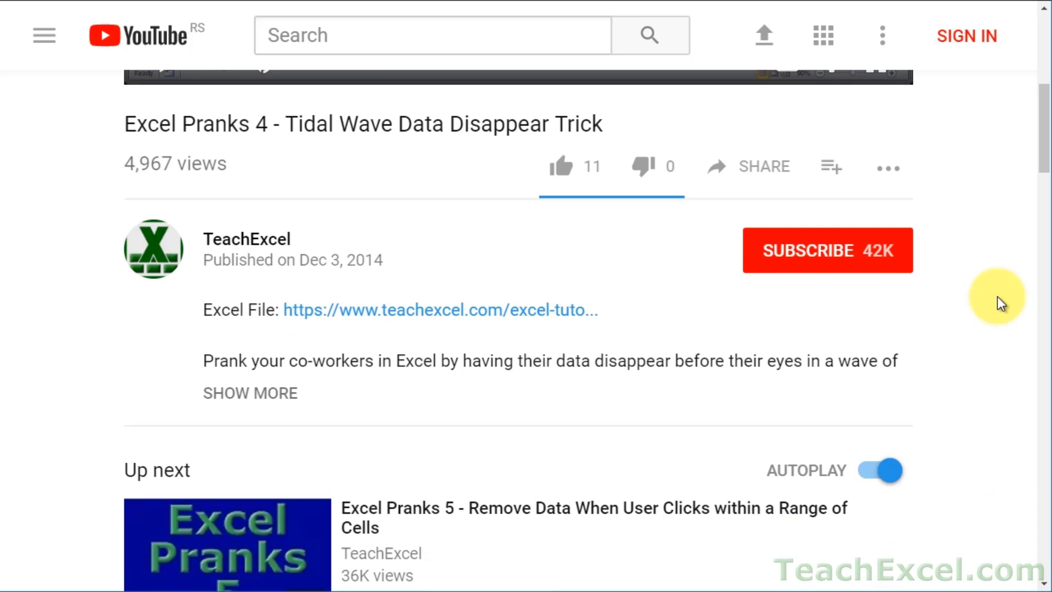
{"action": "left_click", "coordinate": [376, 322]}
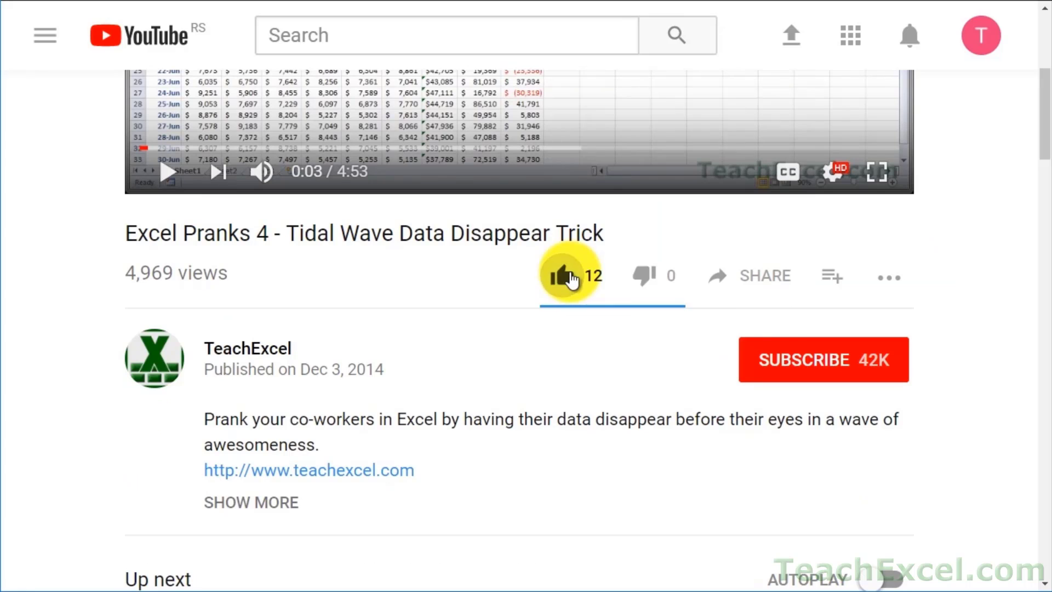
{"action": "left_click", "coordinate": [570, 279]}
{"action": "left_click", "coordinate": [770, 357]}
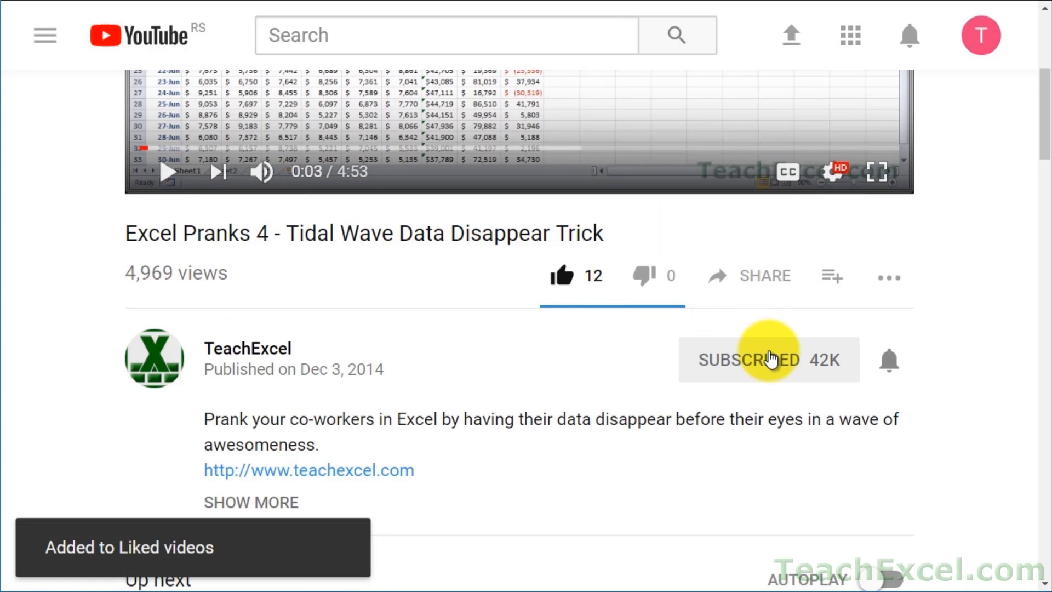
{"action": "left_click", "coordinate": [891, 363]}
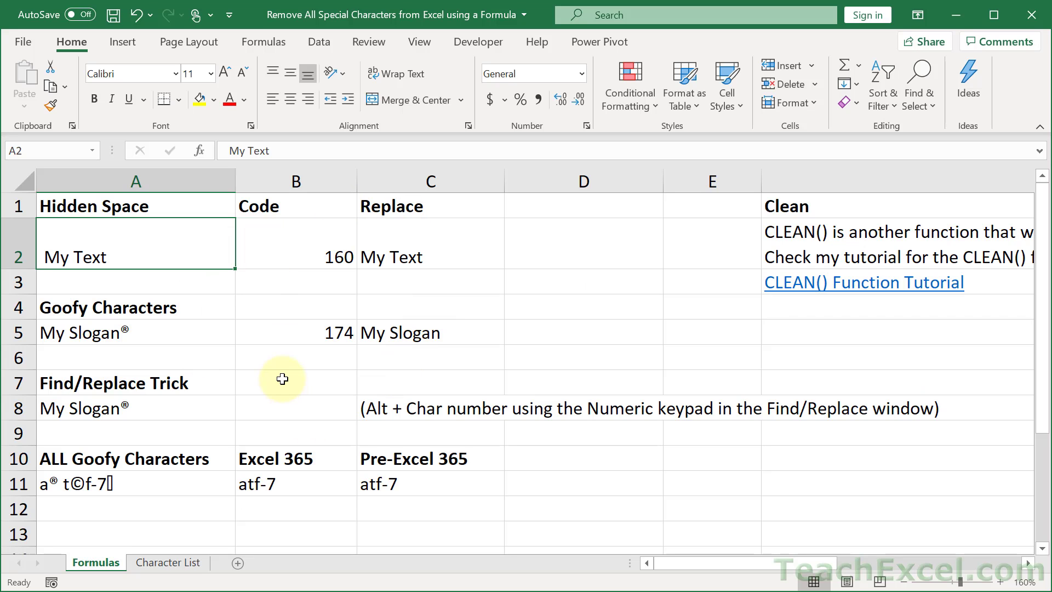
Examine the note about the CLEAN() function in column F.
{"action": "left_click", "coordinate": [837, 212]}
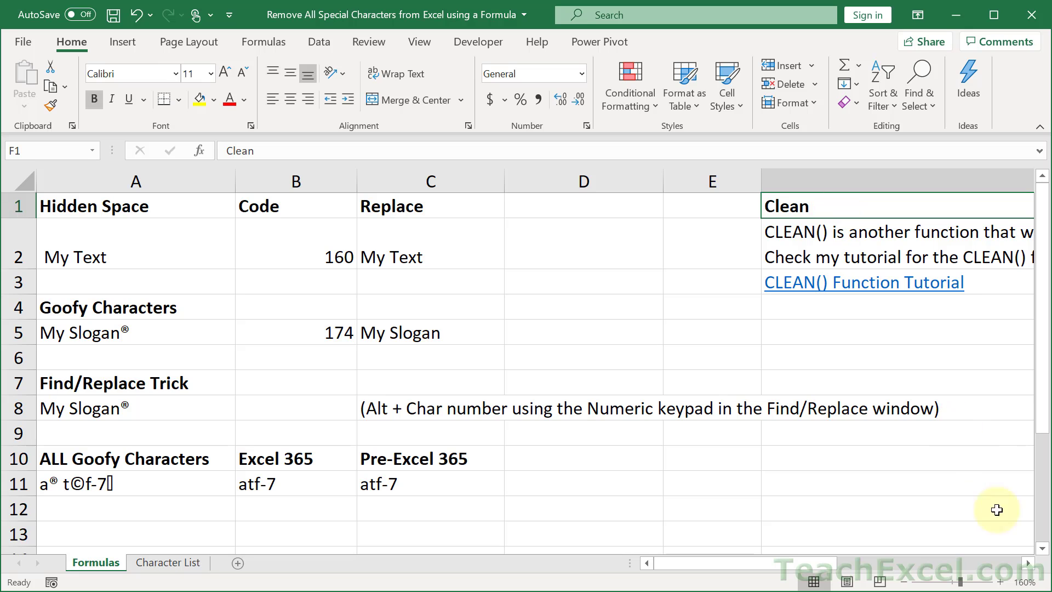
{"action": "scroll", "coordinate": [1032, 576], "scroll_direction": "right", "scroll_amount": 5}
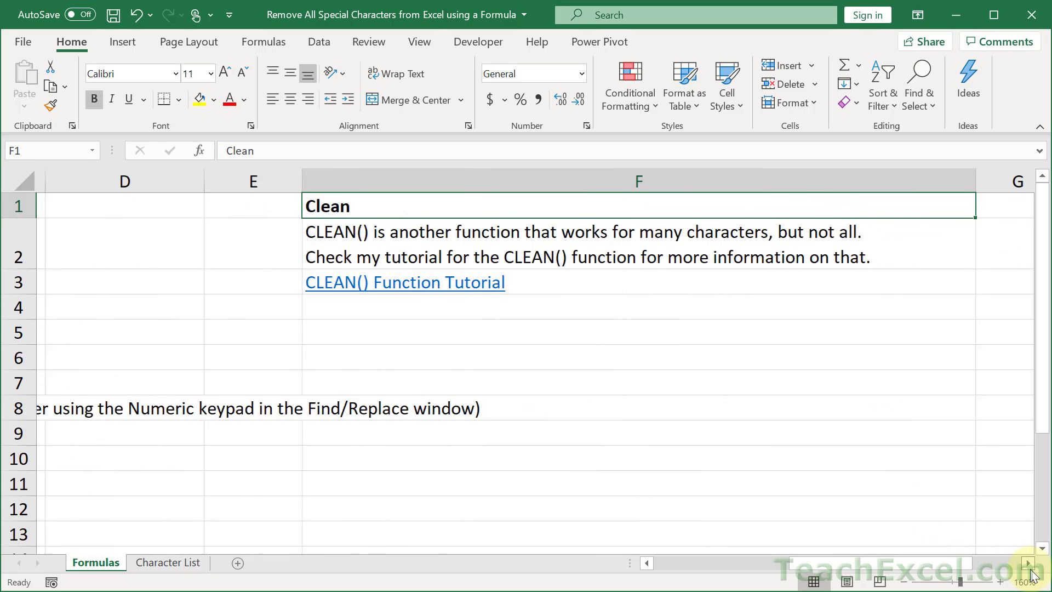
{"action": "left_click", "coordinate": [249, 311]}
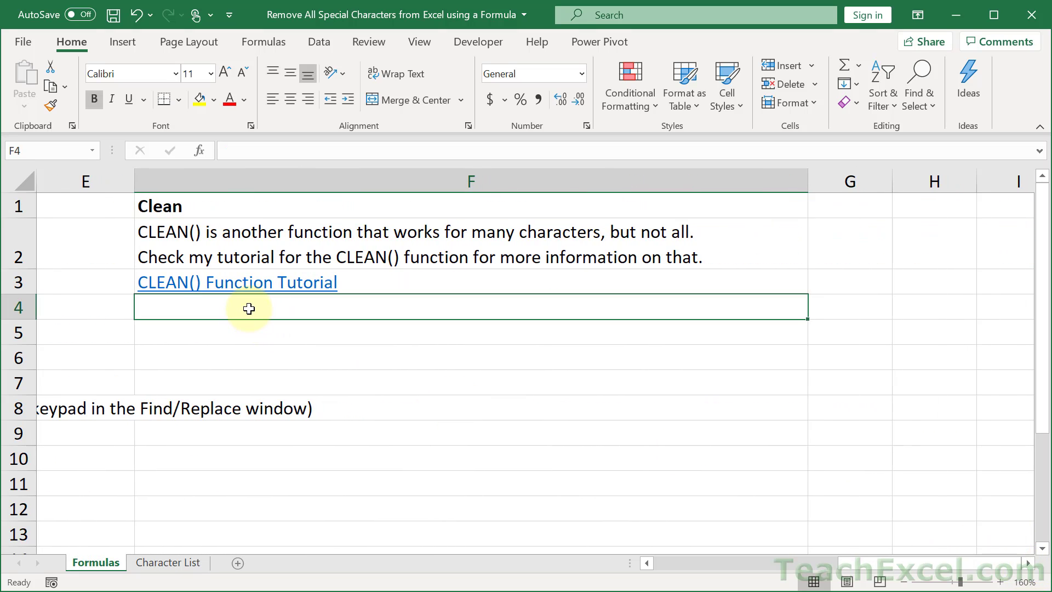
{"action": "type", "text": "=cl"}
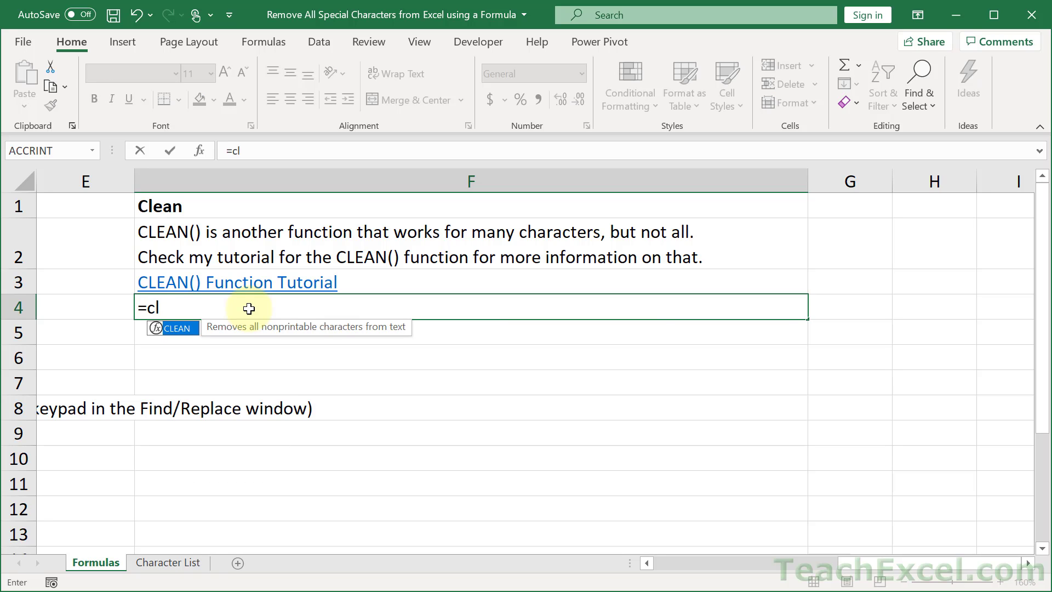
{"action": "key", "text": "Tab"}
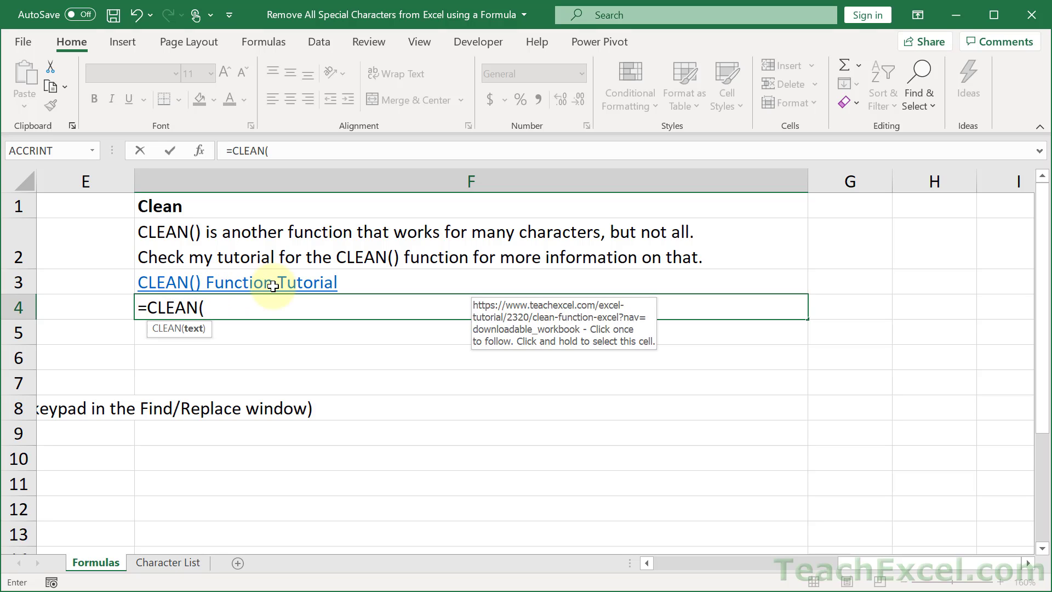
{"action": "key", "text": "Escape"}
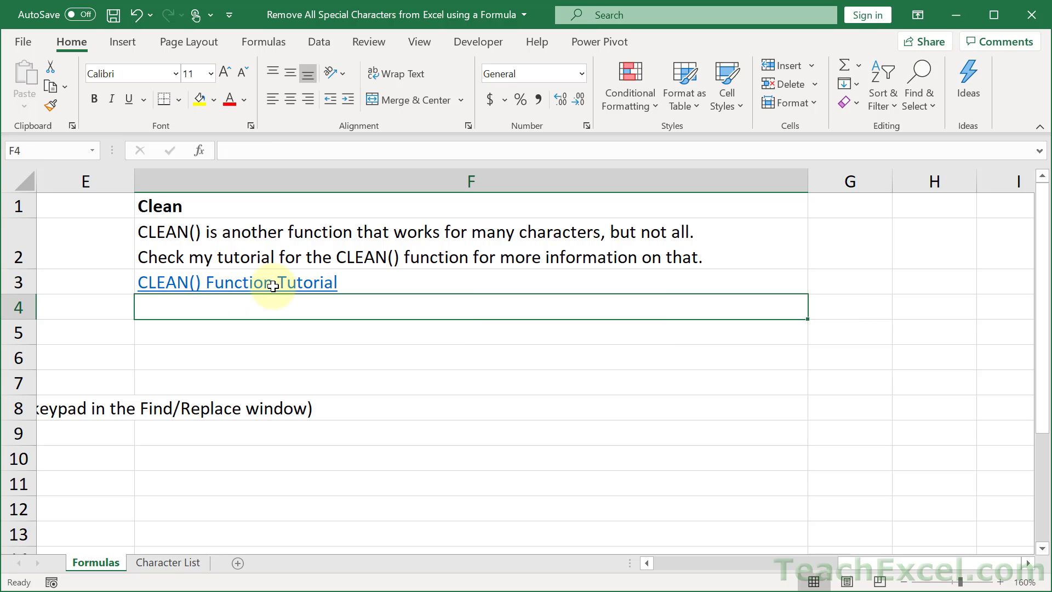
{"action": "left_click", "coordinate": [666, 564]}
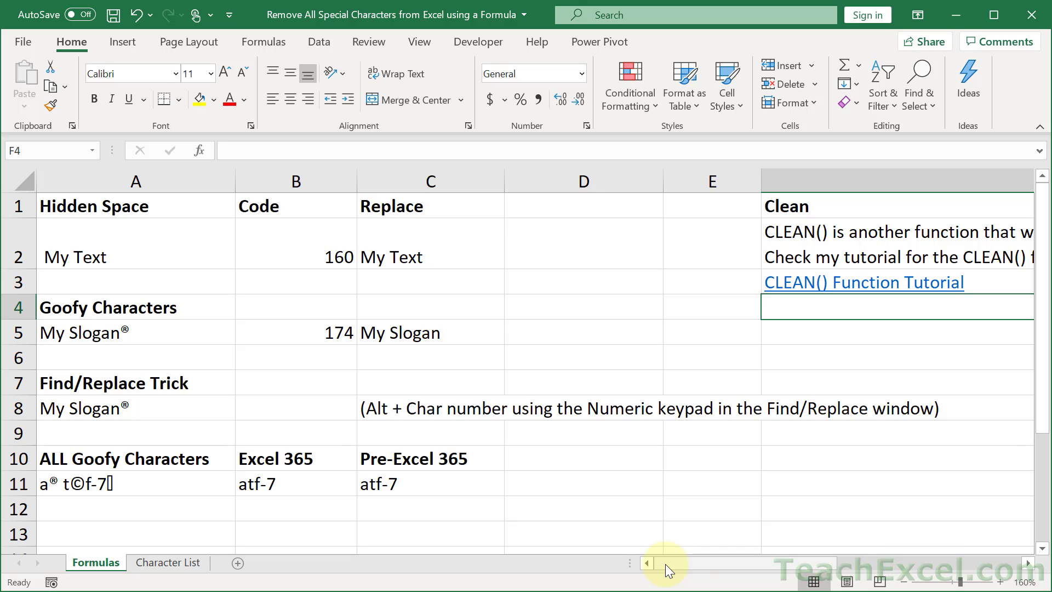
Replace the formula in B2 with =LEFT(A2) to extract the first character of the hidden-space text.
{"action": "left_click", "coordinate": [195, 248]}
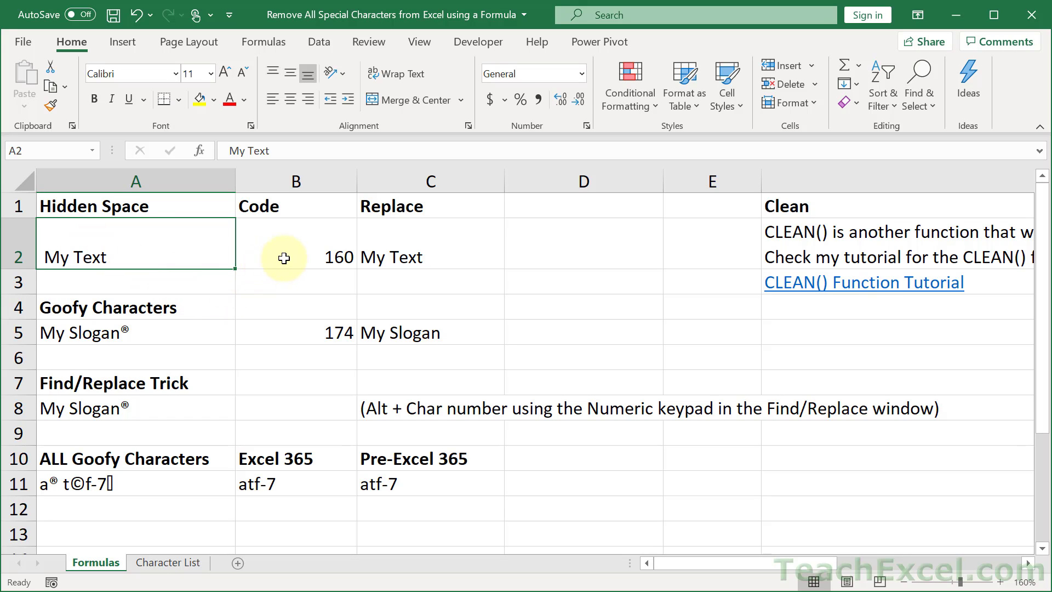
{"action": "left_click", "coordinate": [291, 258]}
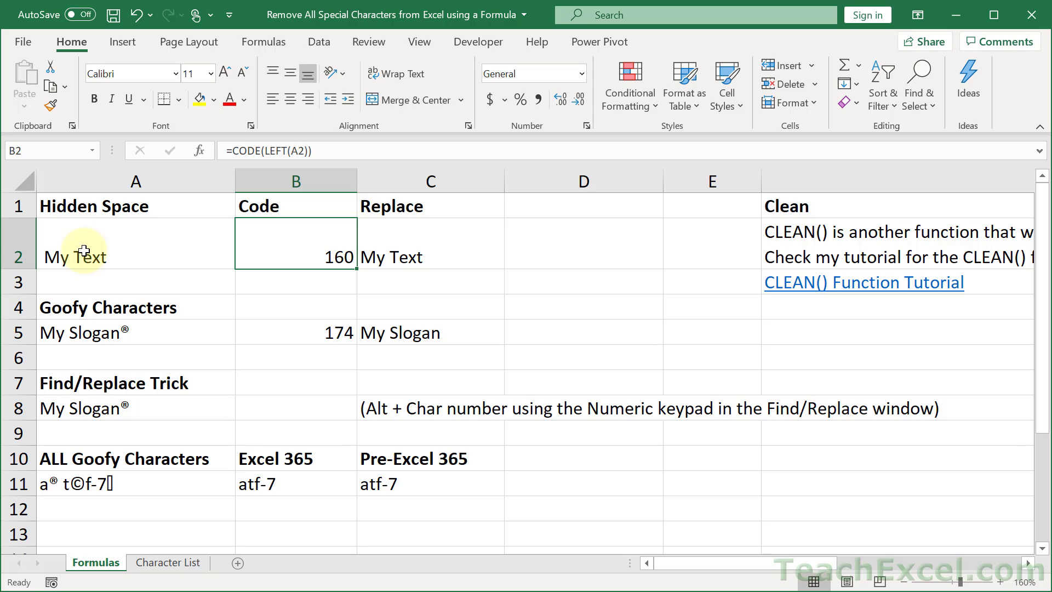
{"action": "key", "text": "Delete"}
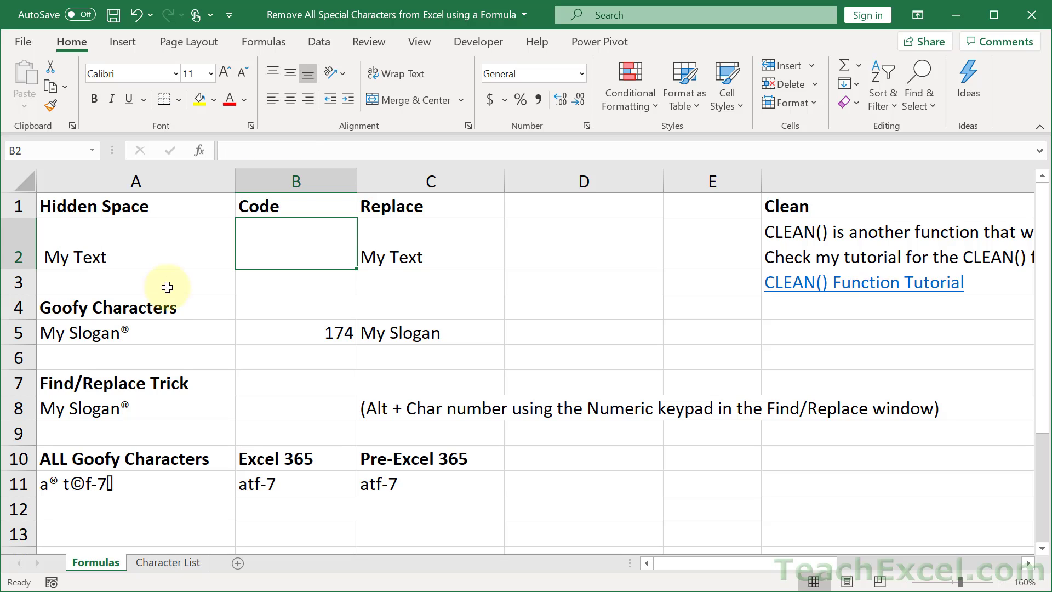
{"action": "key", "text": "F2"}
{"action": "type", "text": "=le"}
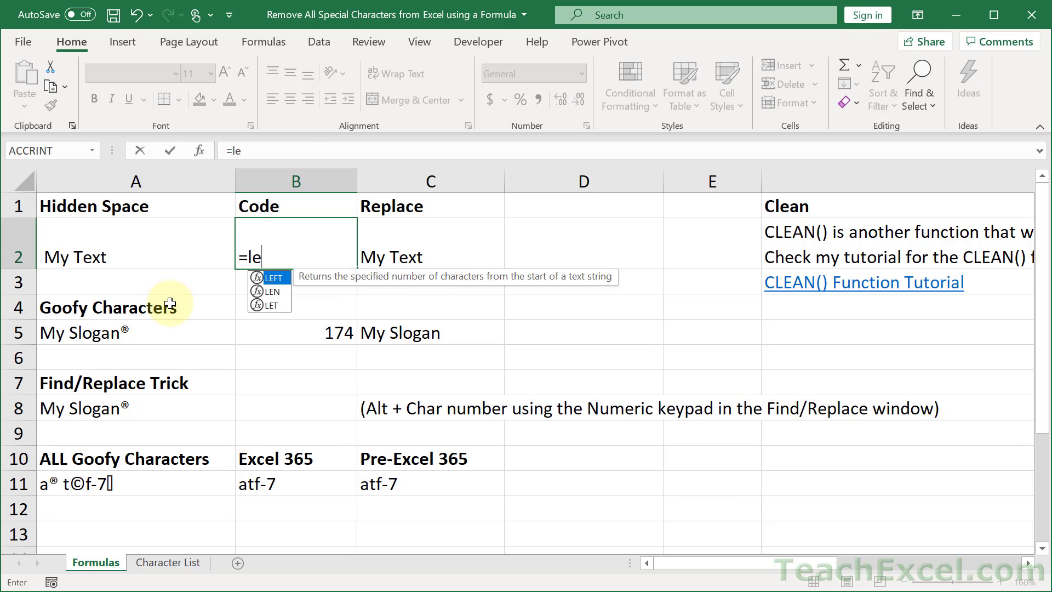
{"action": "key", "text": "Tab"}
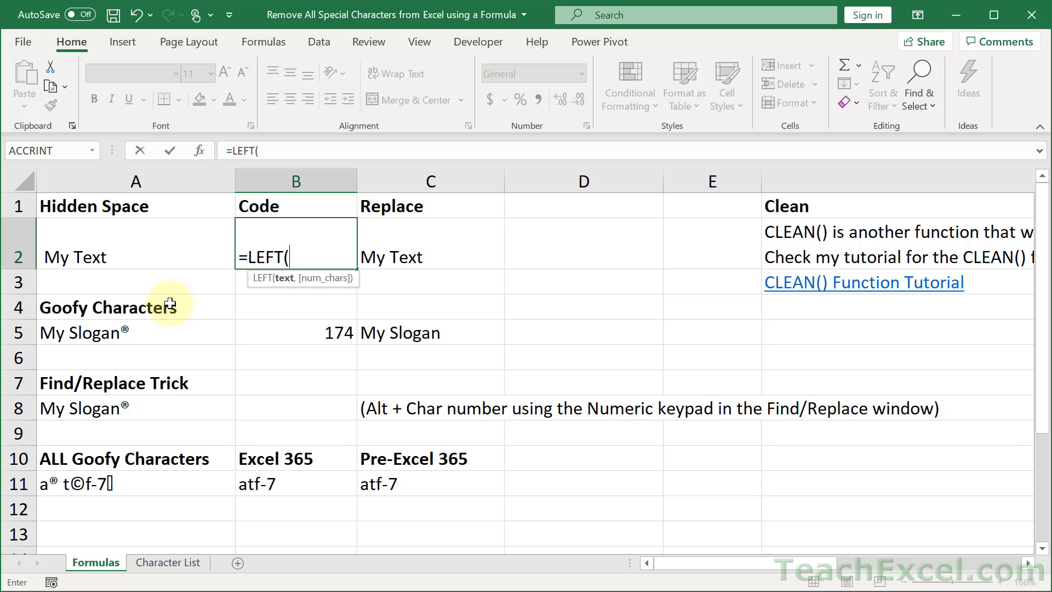
{"action": "left_click", "coordinate": [101, 253]}
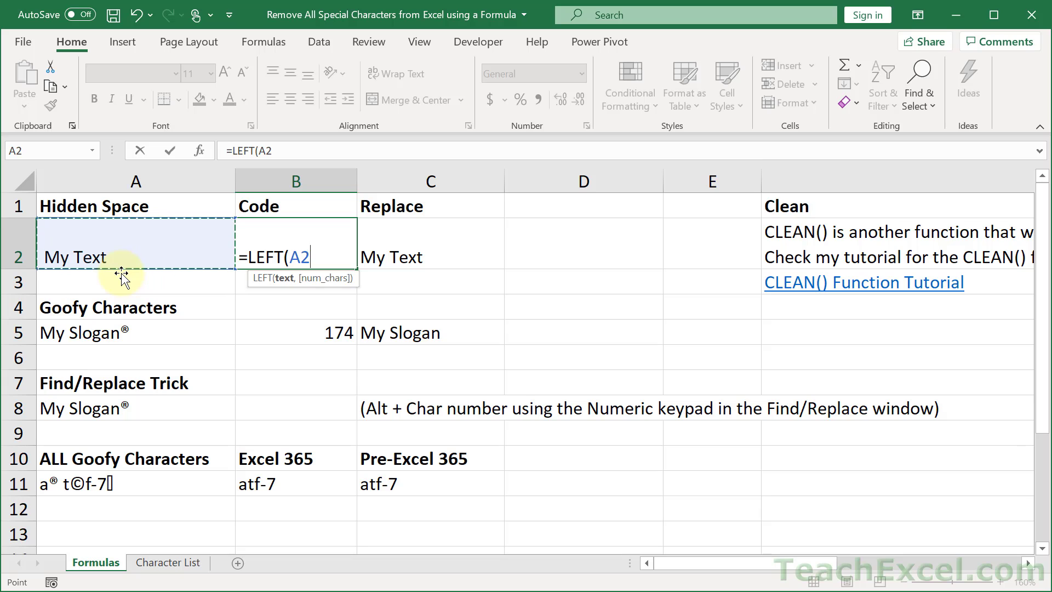
{"action": "type", "text": ")"}
{"action": "key", "text": "Return"}
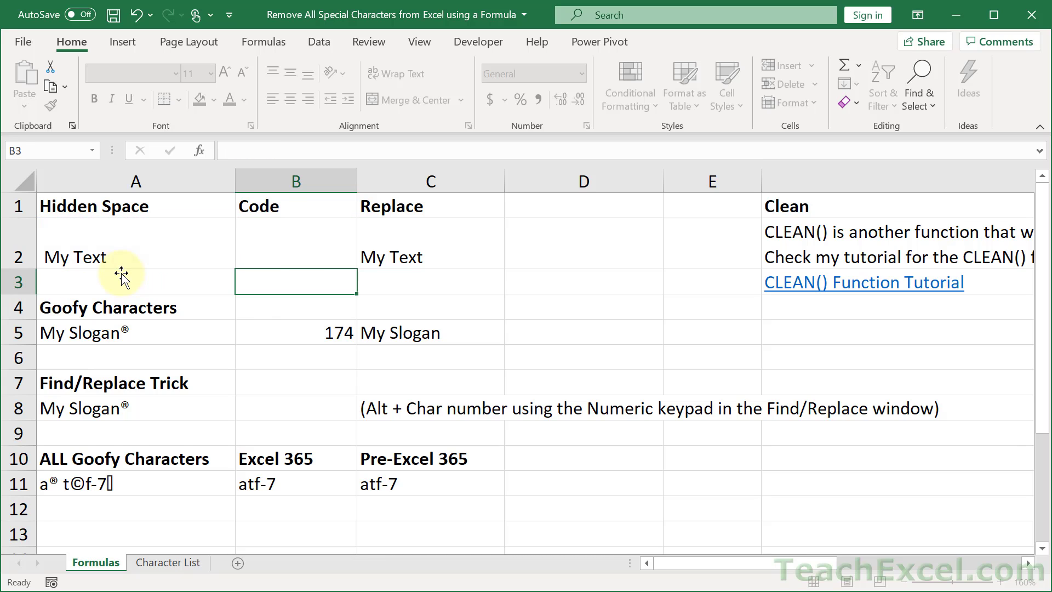
Wrap the B2 formula in the CODE function so it reads =CODE(LEFT(A2)).
{"action": "double_click", "coordinate": [284, 246]}
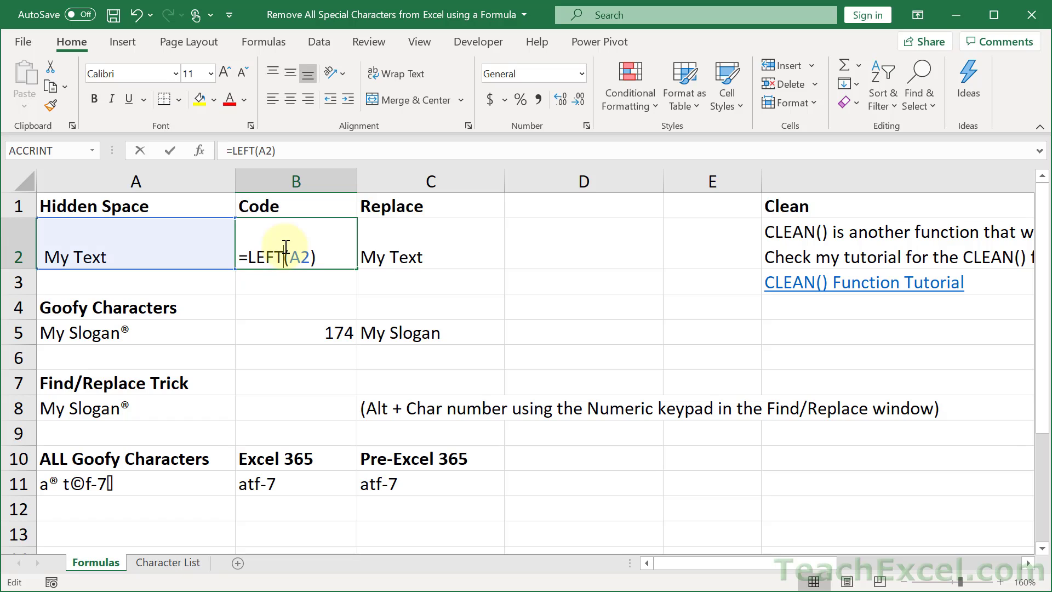
{"action": "left_click", "coordinate": [250, 257]}
{"action": "type", "text": "code"}
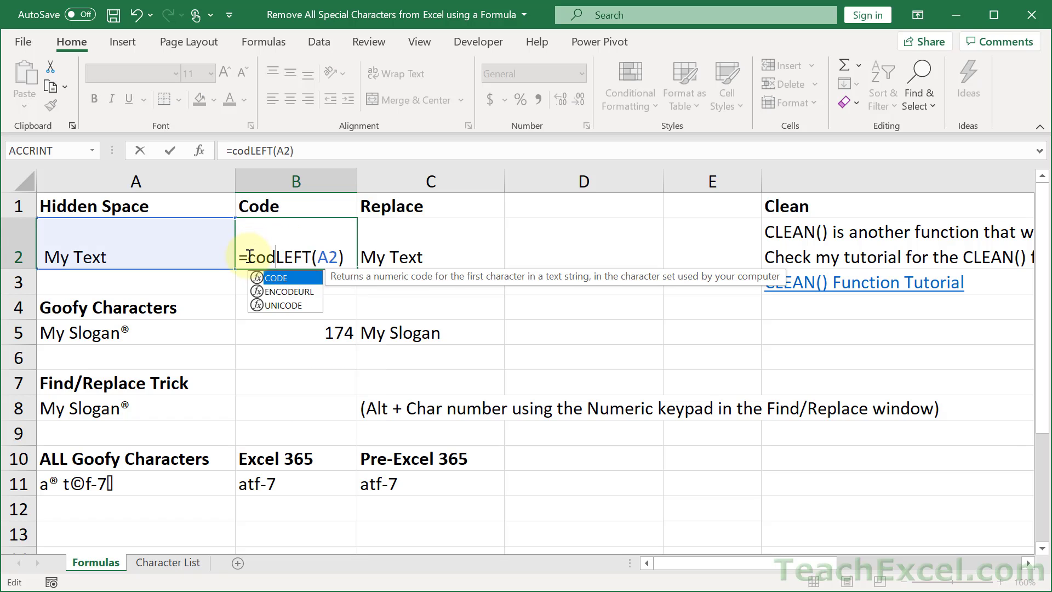
{"action": "key", "text": "Tab"}
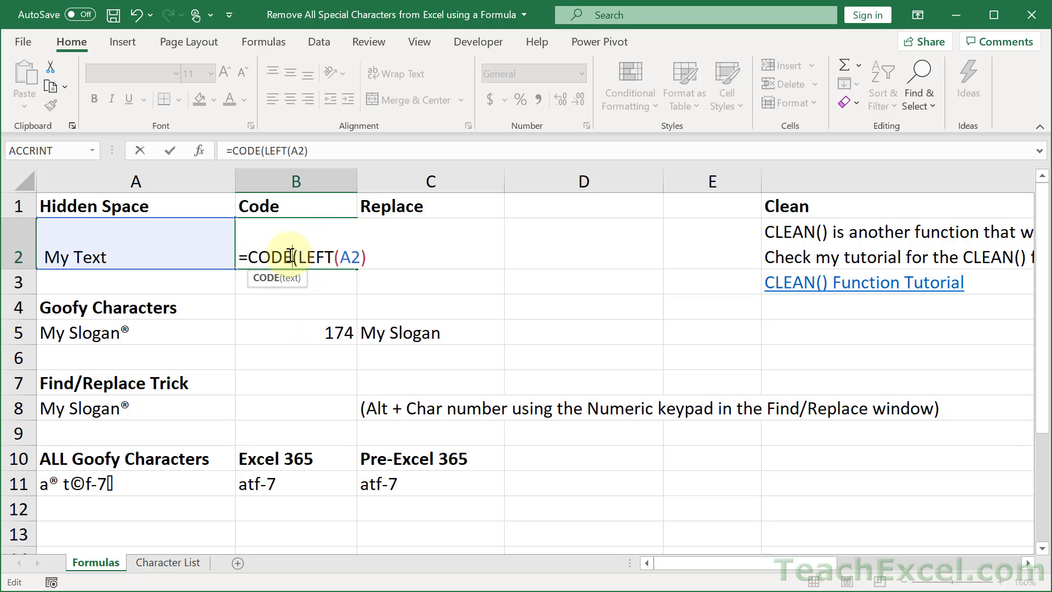
{"action": "key", "text": "BackSpace"}
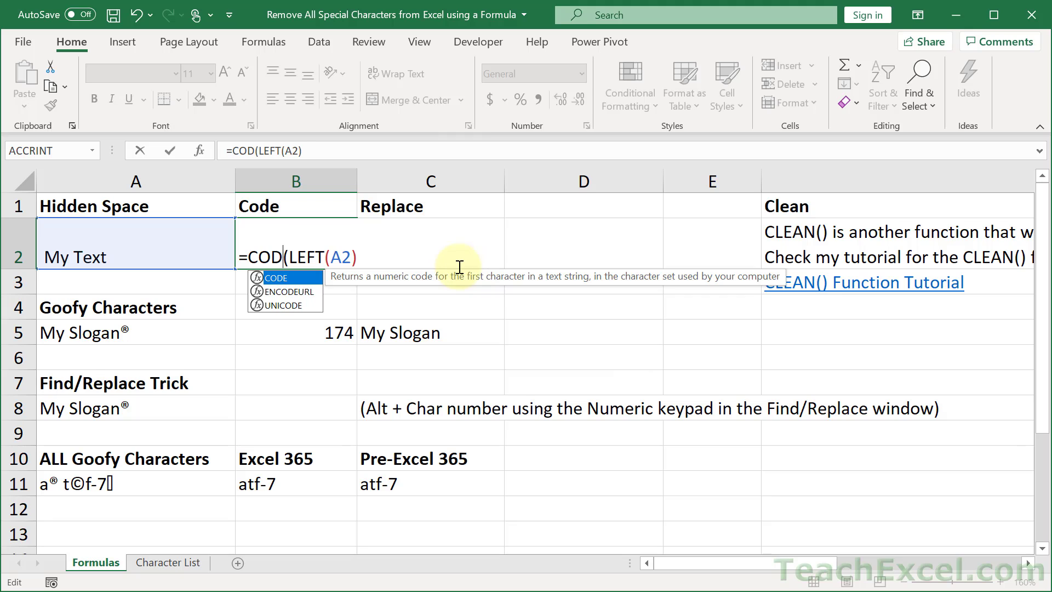
{"action": "type", "text": "e"}
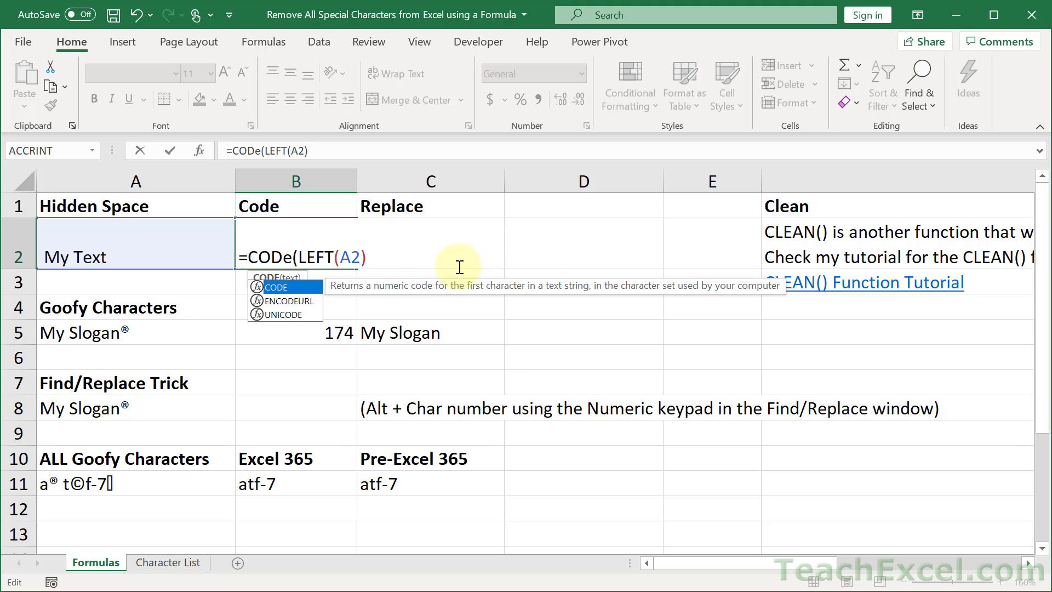
{"action": "left_click", "coordinate": [373, 258]}
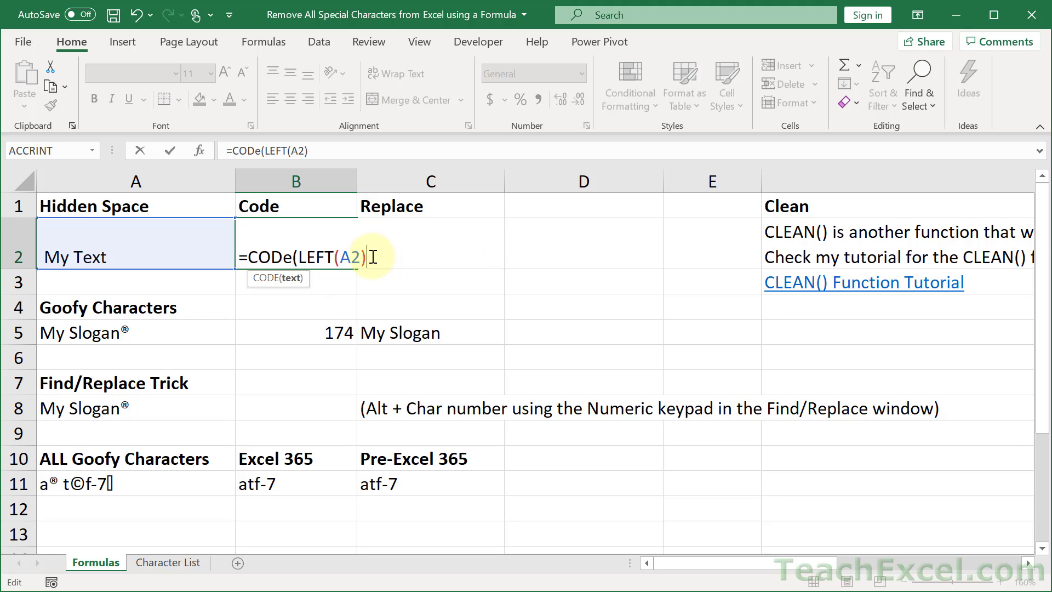
{"action": "type", "text": ")"}
{"action": "key", "text": "Return"}
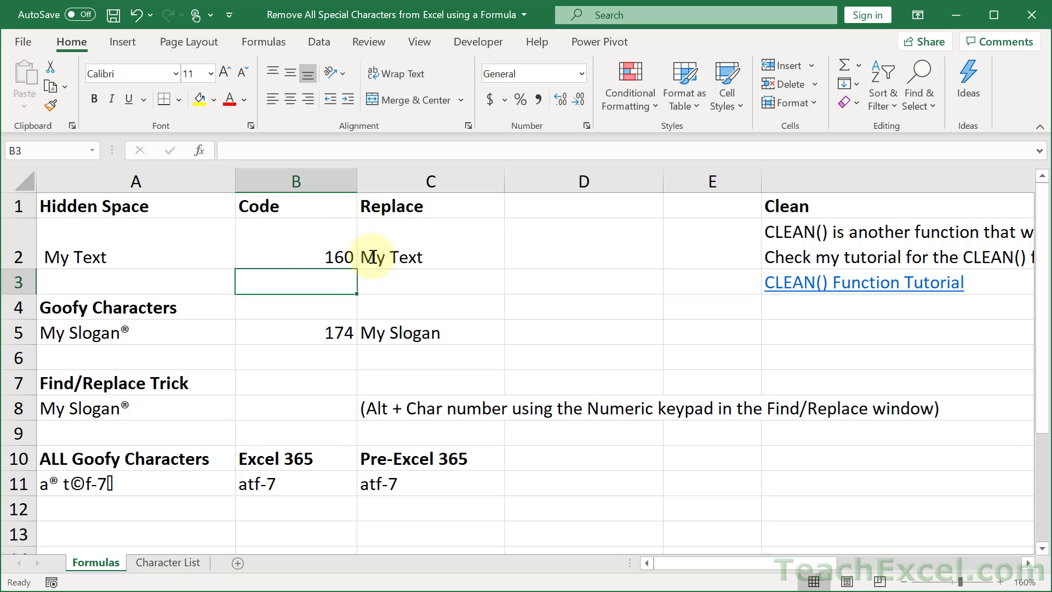
{"action": "left_click", "coordinate": [299, 251]}
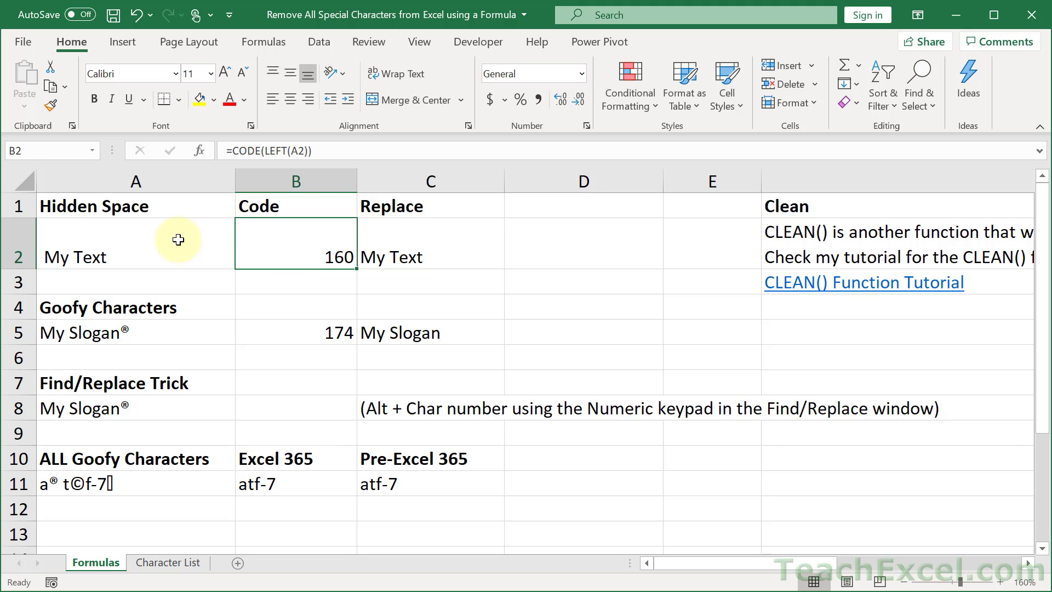
{"action": "left_click", "coordinate": [129, 238]}
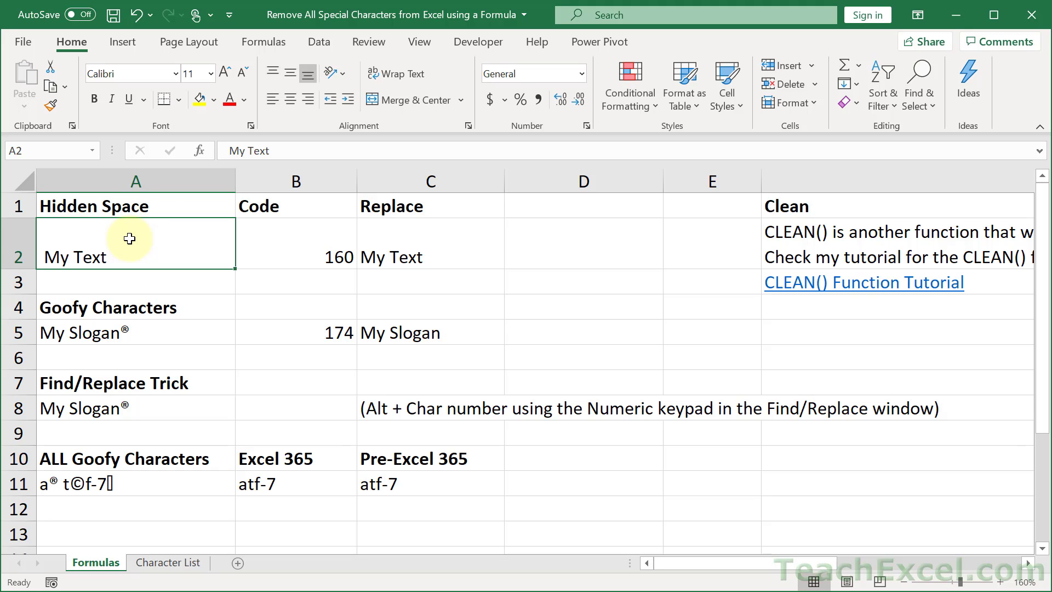
Replace the formula in C2 with =SUBSTITUTE(A2,CHAR(160),"-") to swap the hidden space for a hyphen.
{"action": "left_click", "coordinate": [413, 251]}
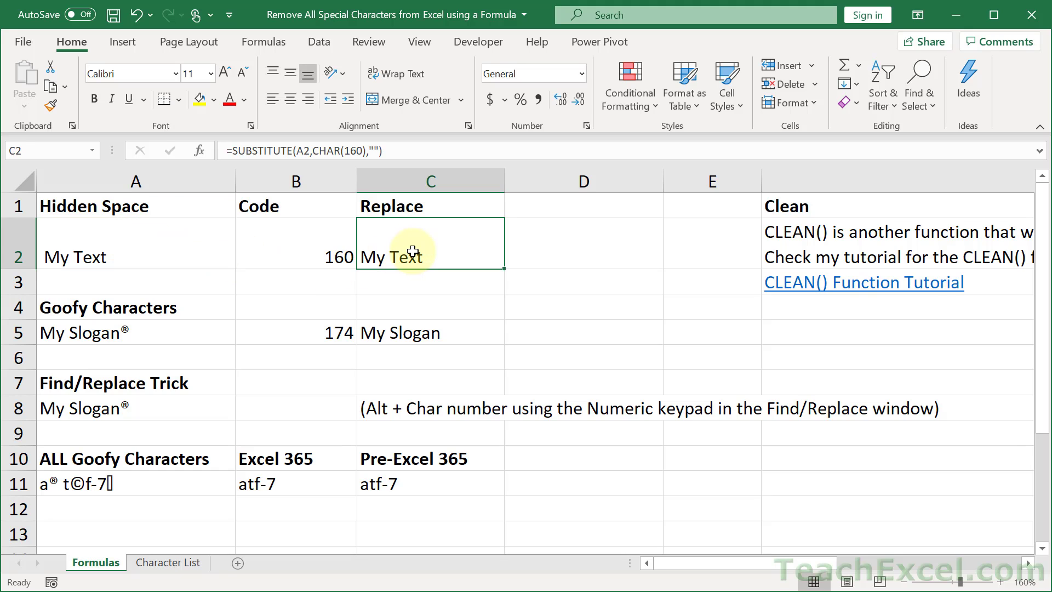
{"action": "key", "text": "Delete"}
{"action": "type", "text": "=sub"}
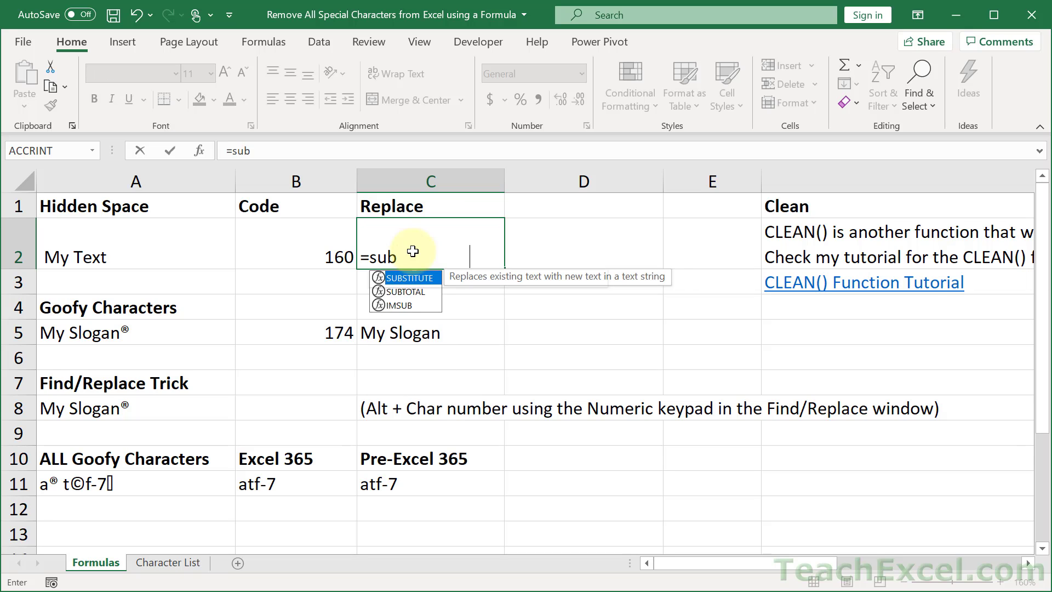
{"action": "key", "text": "Tab"}
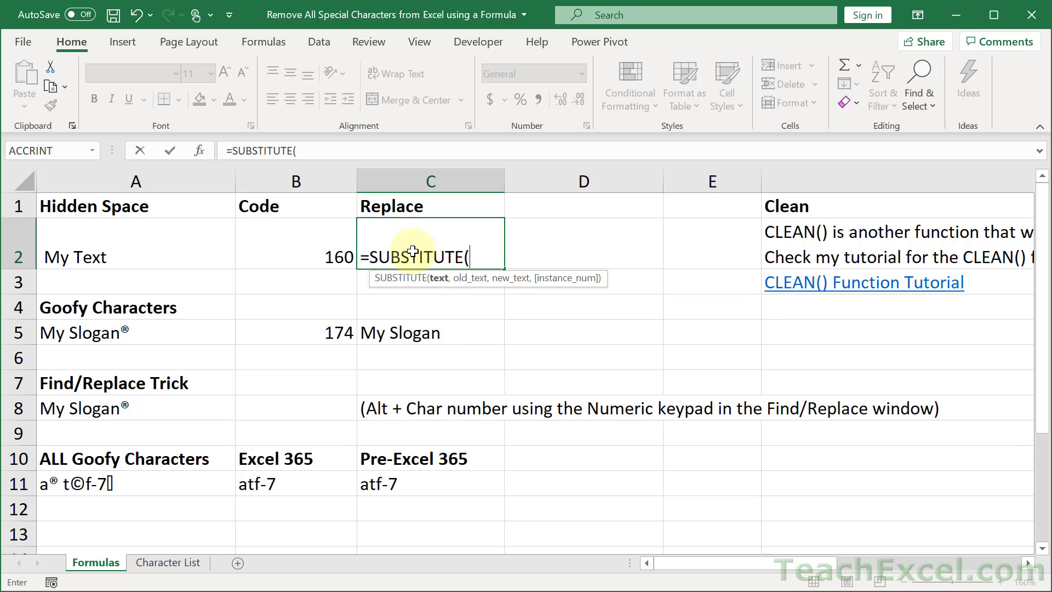
{"action": "left_click", "coordinate": [141, 244]}
{"action": "type", "text": ","}
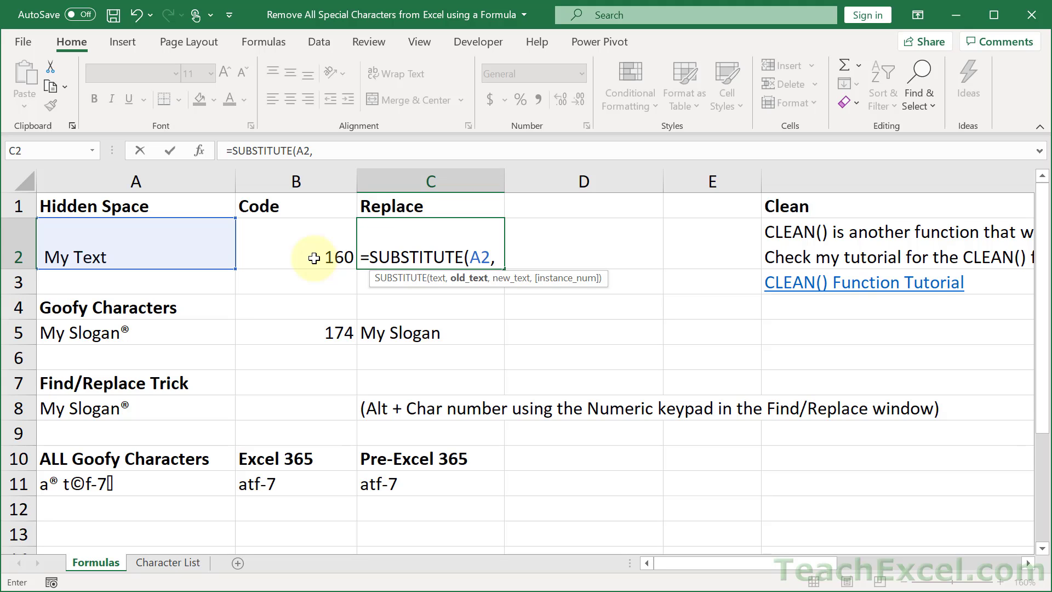
{"action": "type", "text": "char"}
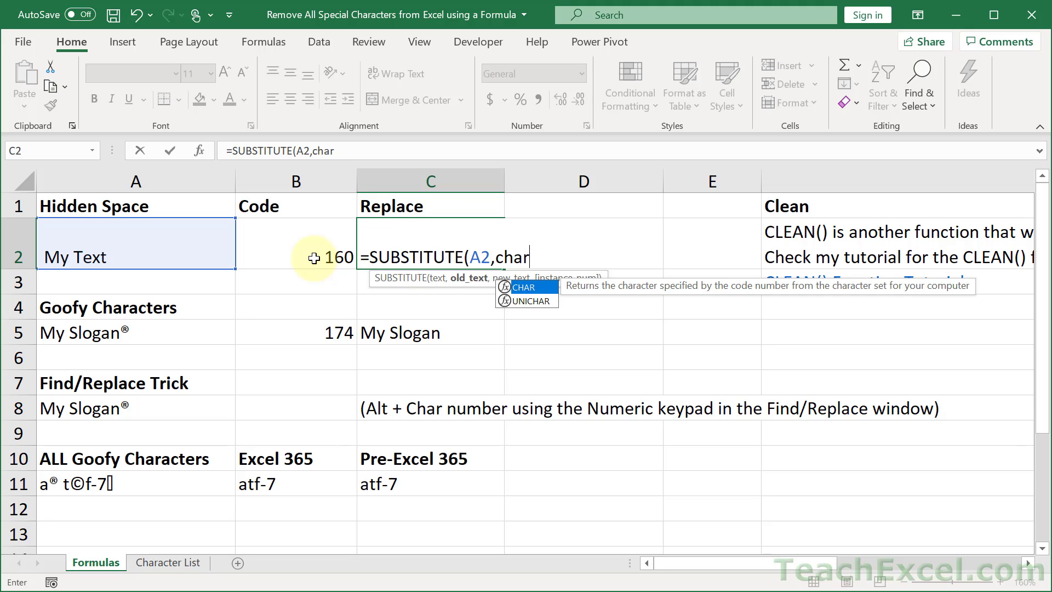
{"action": "key", "text": "Tab"}
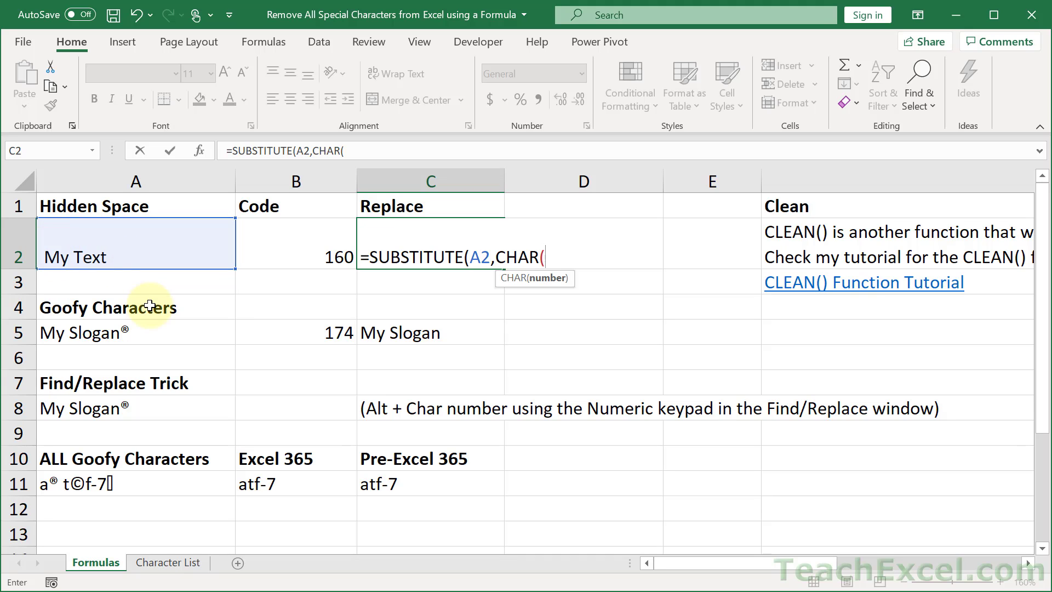
{"action": "type", "text": "160),"}
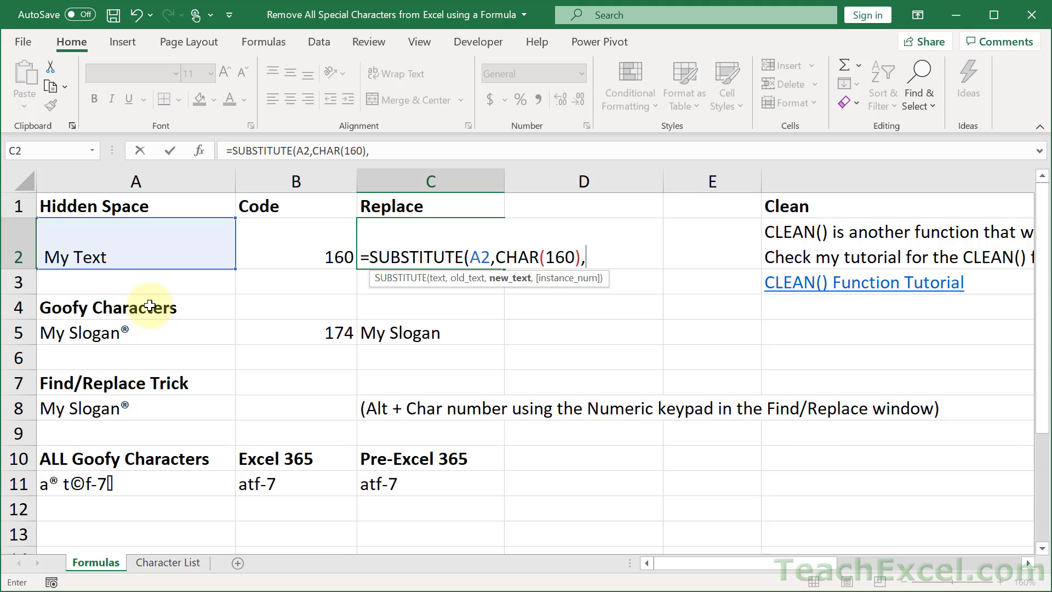
{"action": "type", "text": "\""}
{"action": "type", "text": "-\")"}
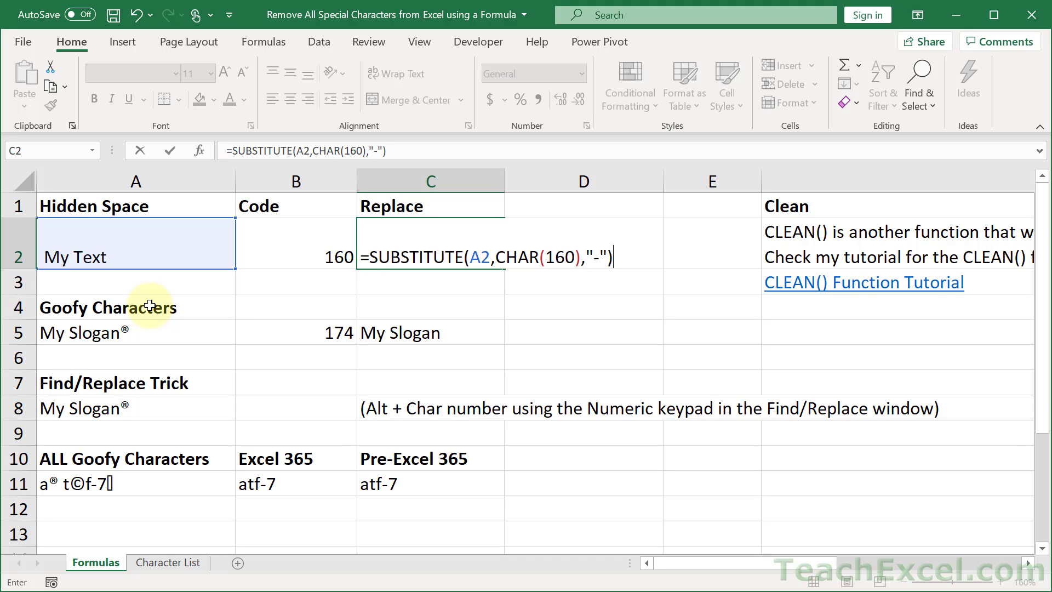
{"action": "key", "text": "Return"}
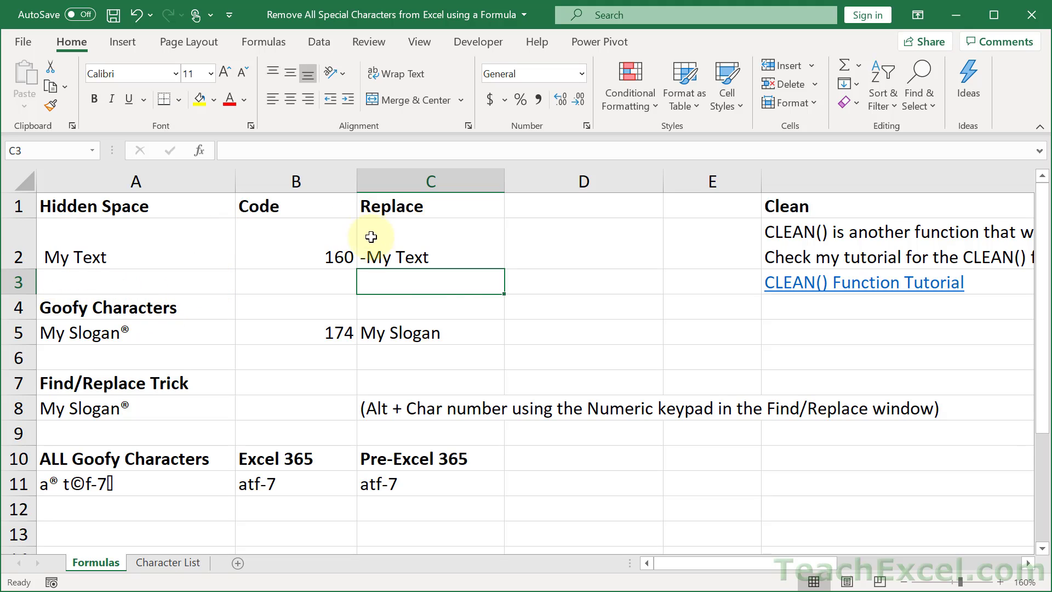
Change the replacement text in the C2 formula to an empty string so it reads =SUBSTITUTE(A2,CHAR(160),"").
{"action": "left_click", "coordinate": [449, 251]}
{"action": "double_click", "coordinate": [450, 252]}
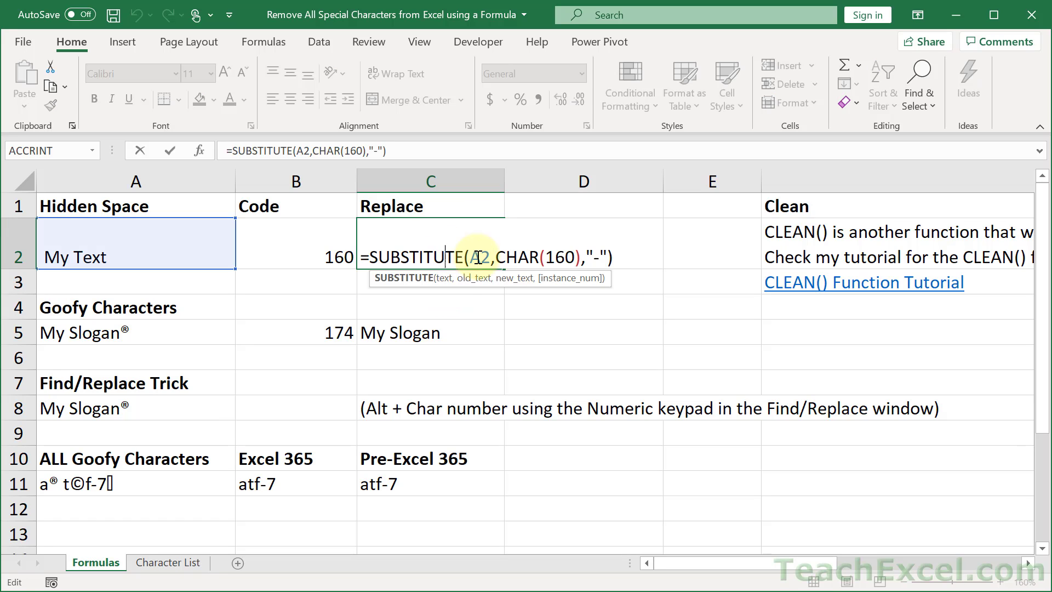
{"action": "left_click", "coordinate": [602, 258]}
{"action": "key", "text": "BackSpace"}
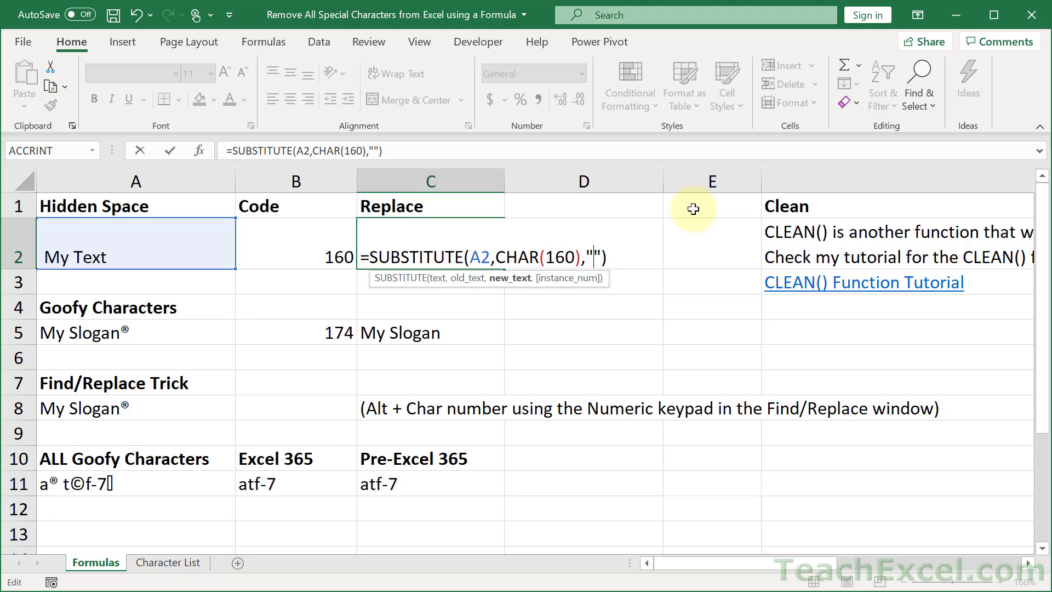
{"action": "key", "text": "Return"}
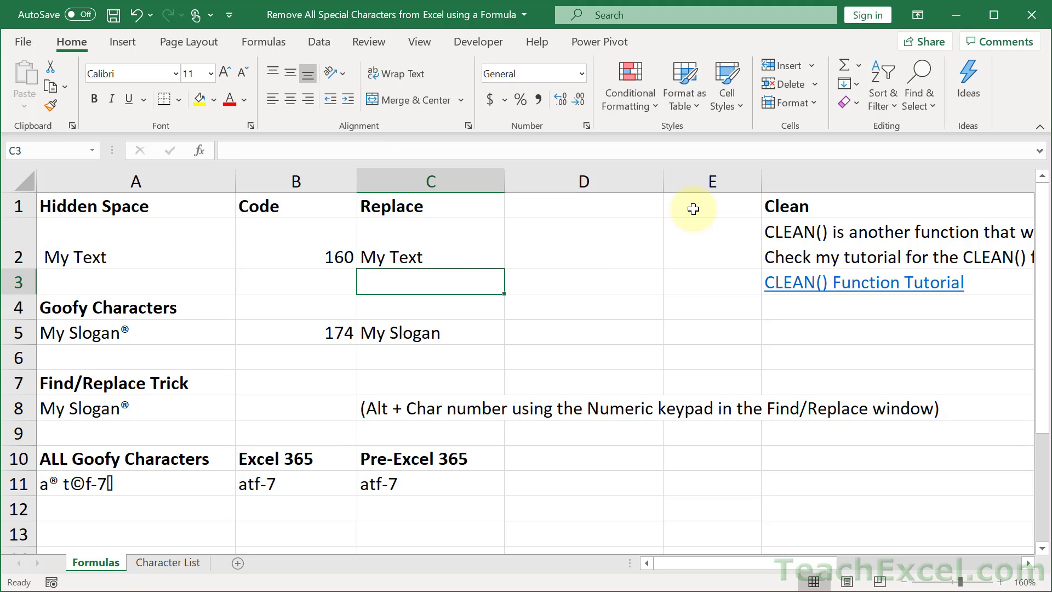
Review the formulas in B2, C2 and B11 without changing them.
{"action": "double_click", "coordinate": [310, 244]}
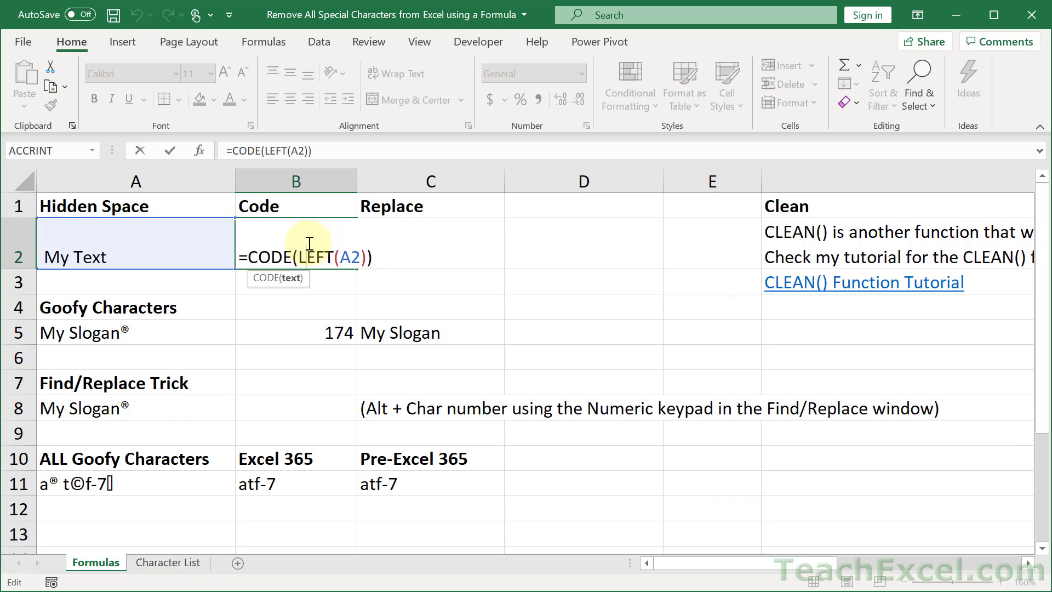
{"action": "key", "text": "ctrl+Return"}
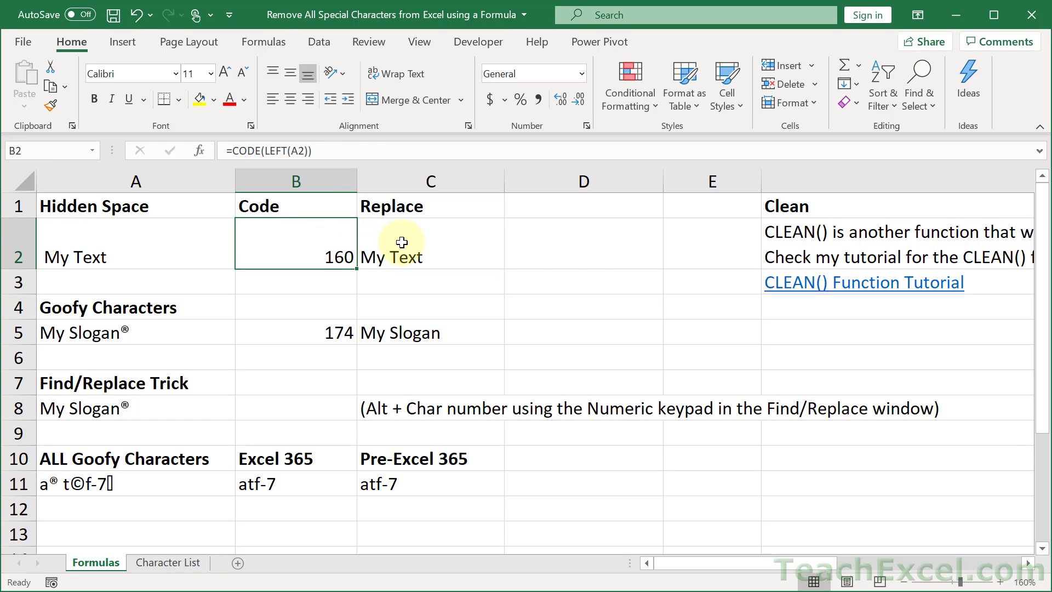
{"action": "double_click", "coordinate": [404, 243]}
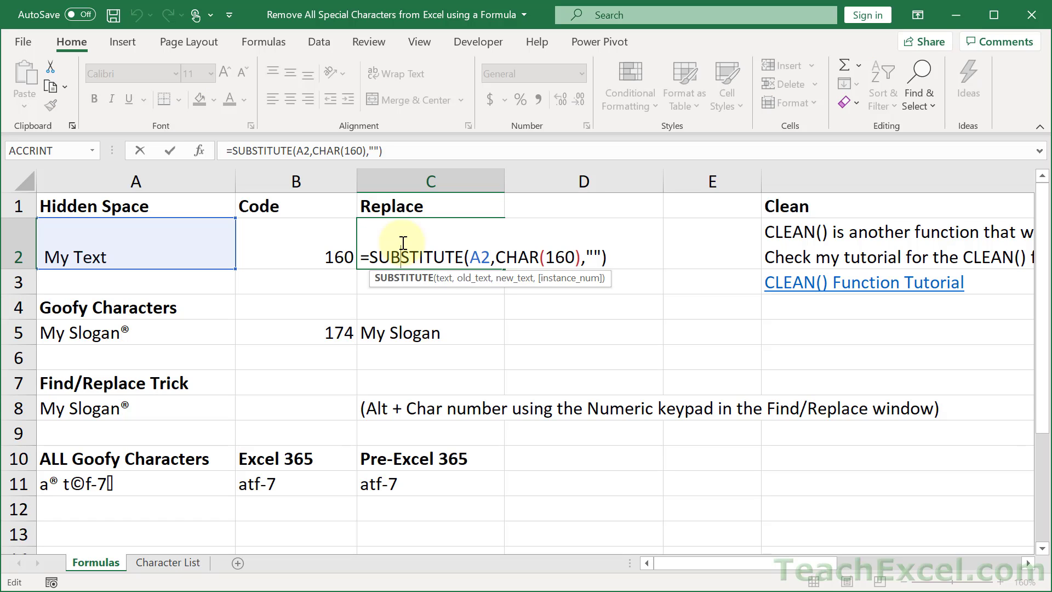
{"action": "key", "text": "ctrl+Return"}
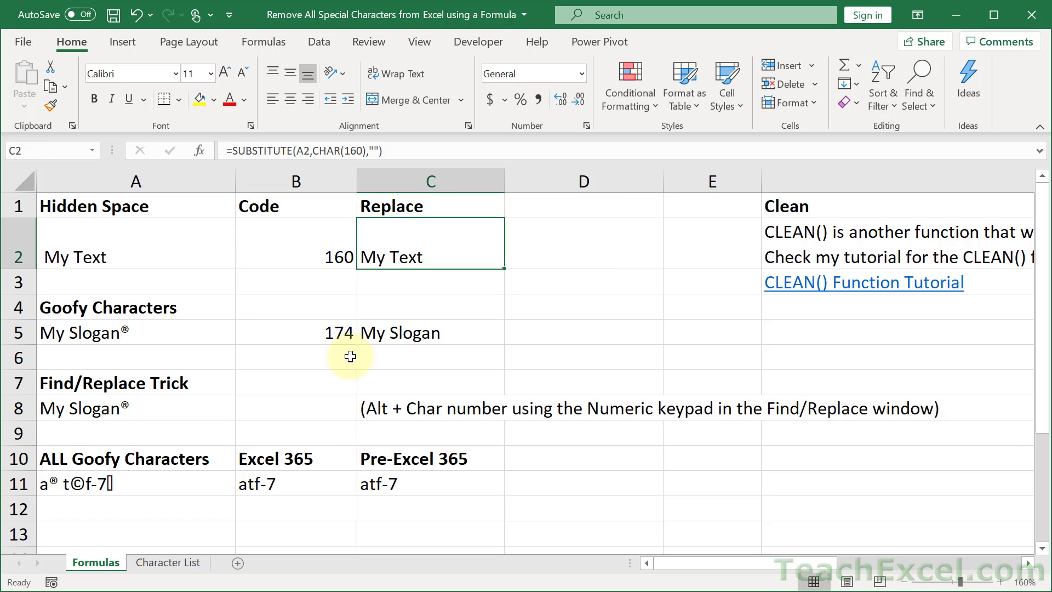
{"action": "double_click", "coordinate": [294, 483]}
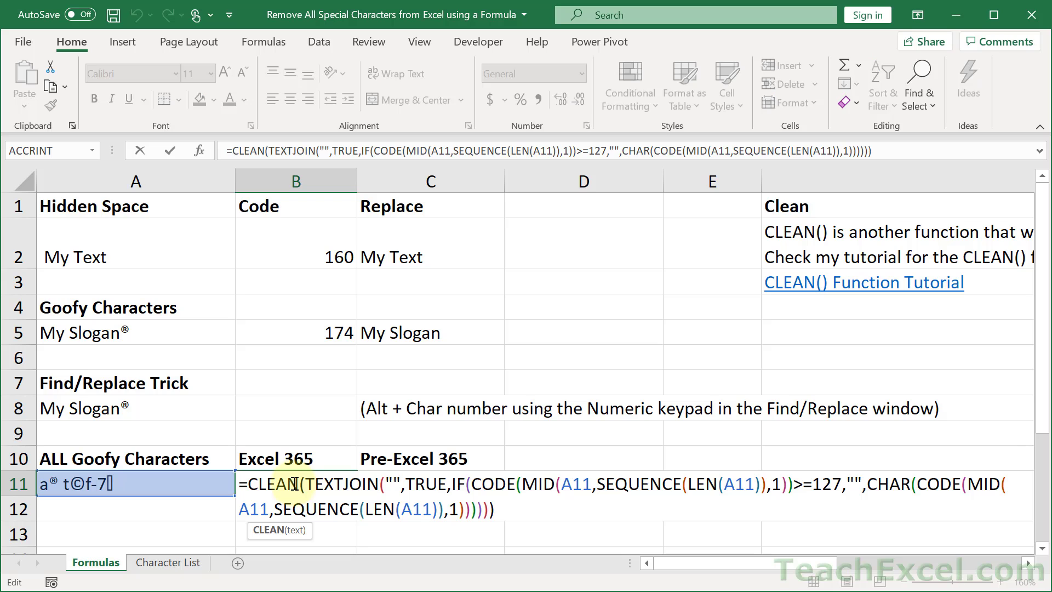
{"action": "key", "text": "ctrl+Return"}
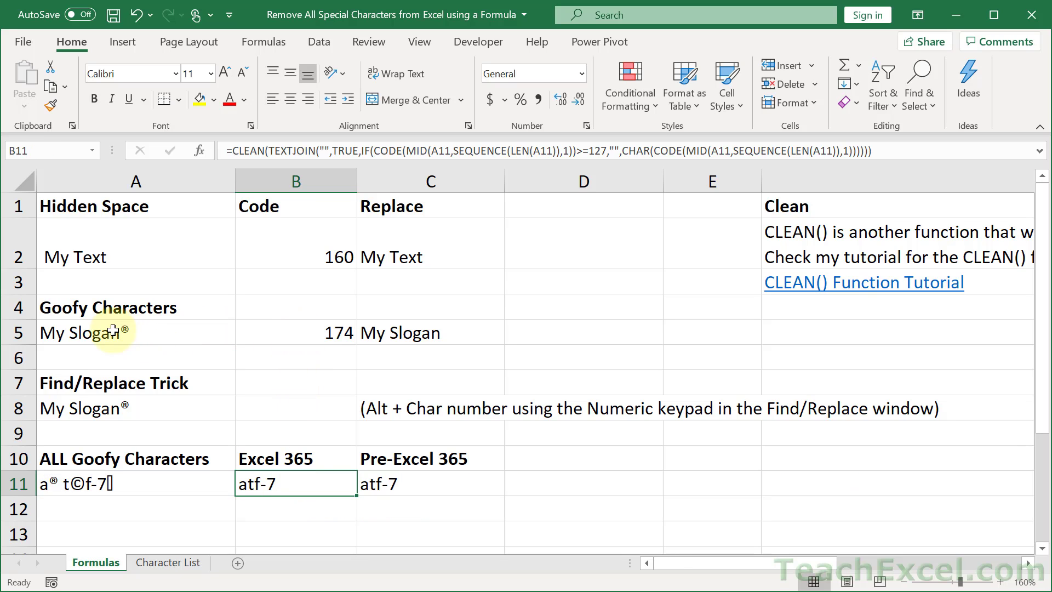
Replace the formula in B5 with =RIGHT(A5) to extract the last character of the slogan.
{"action": "left_click", "coordinate": [148, 330]}
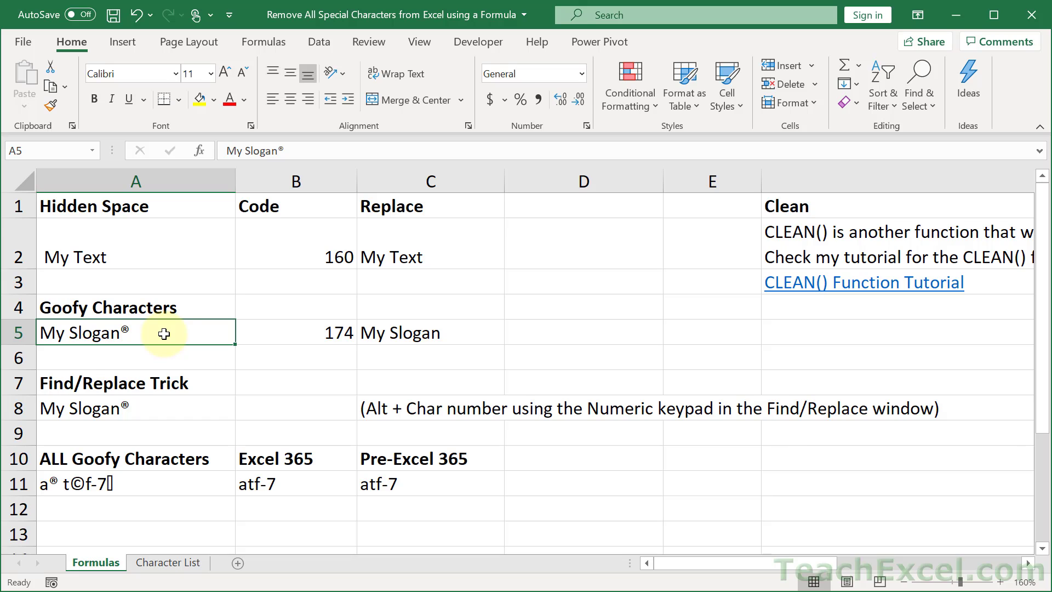
{"action": "left_click", "coordinate": [269, 330]}
{"action": "key", "text": "Delete"}
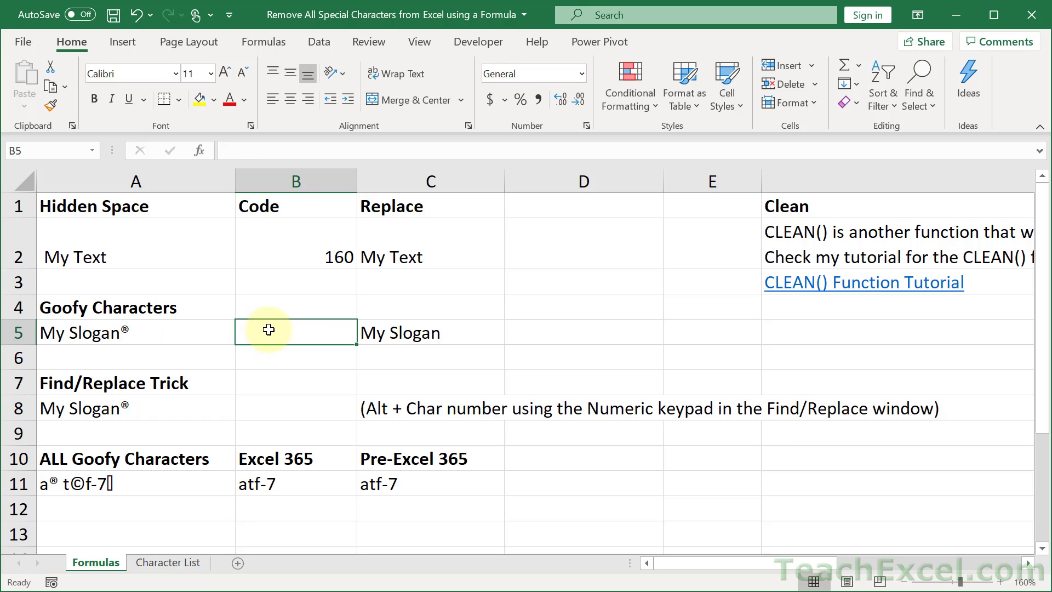
{"action": "type", "text": "=ri"}
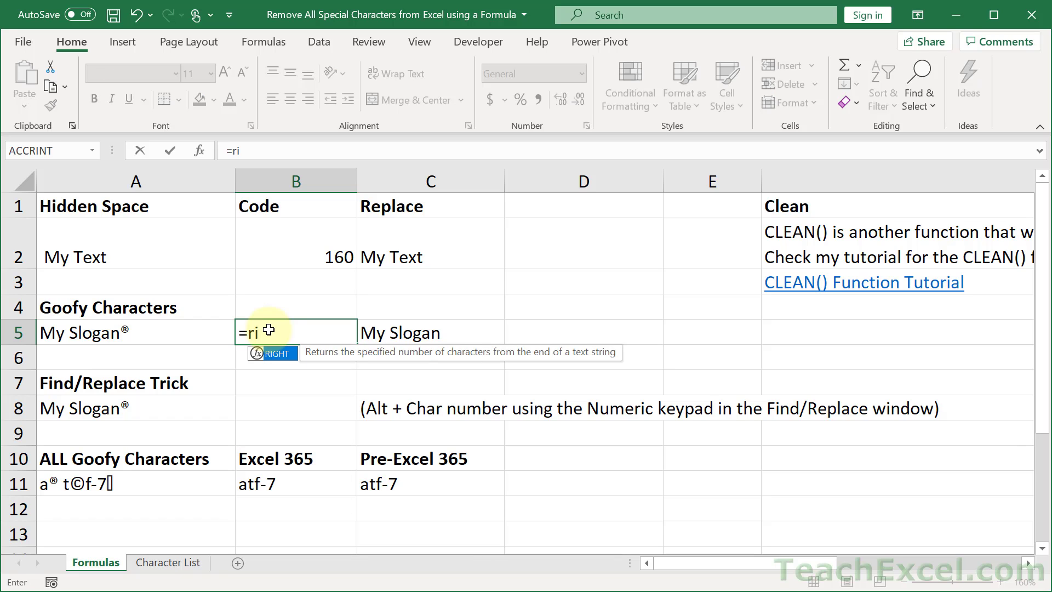
{"action": "key", "text": "Tab"}
{"action": "left_click", "coordinate": [197, 329]}
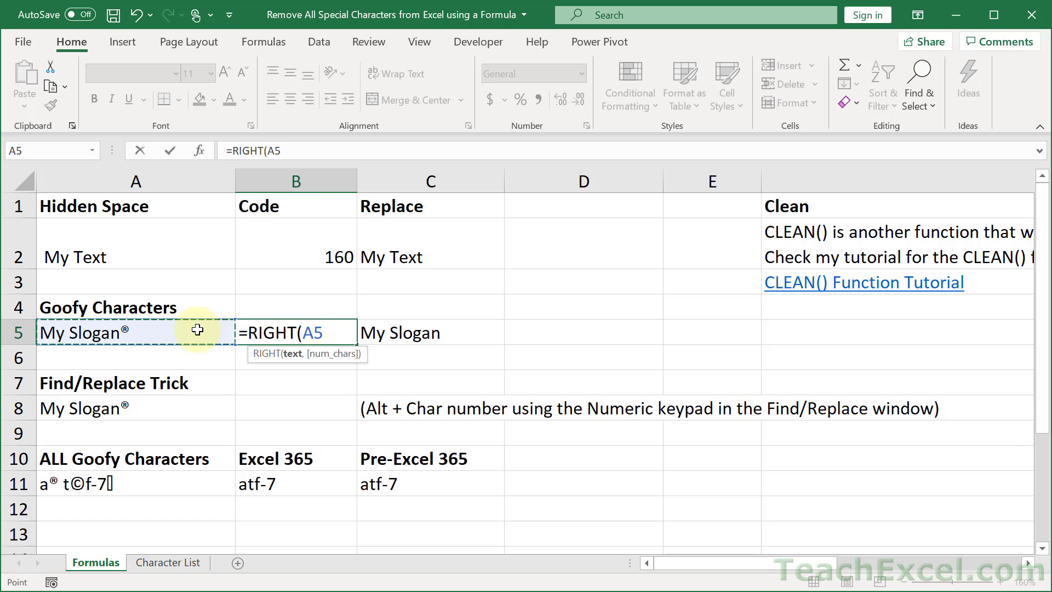
{"action": "type", "text": ")"}
{"action": "key", "text": "Return"}
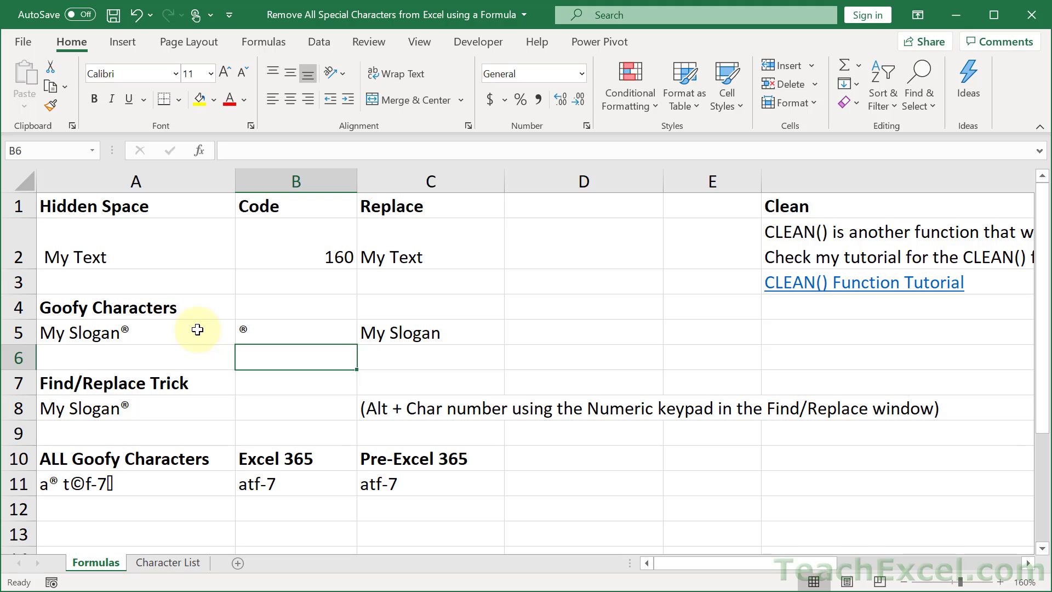
Wrap the B5 formula in the CODE function so it reads =CODE(RIGHT(A5)).
{"action": "left_click", "coordinate": [269, 333]}
{"action": "double_click", "coordinate": [269, 334]}
{"action": "left_click", "coordinate": [247, 333]}
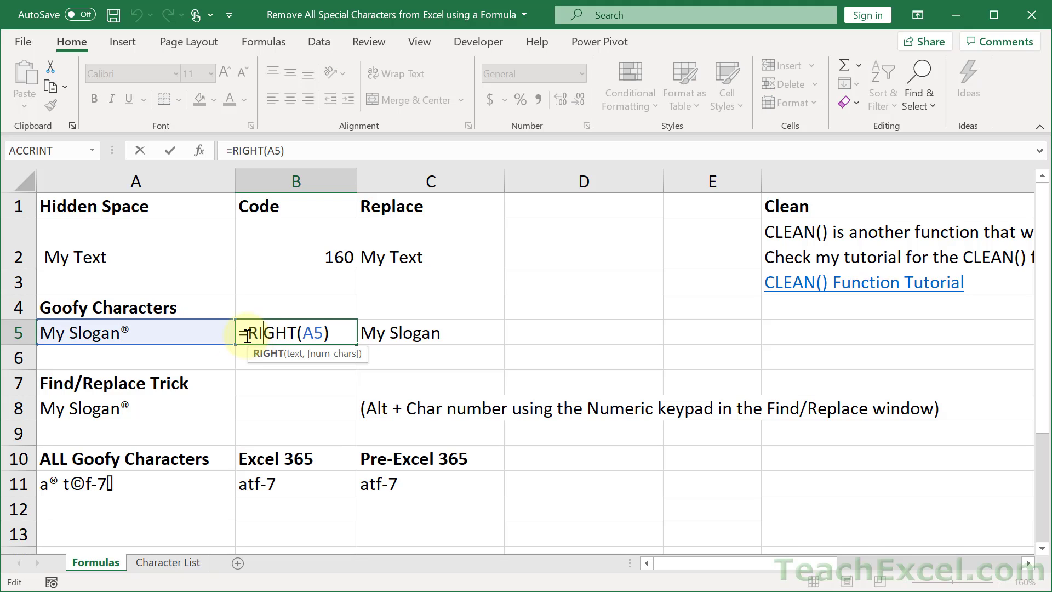
{"action": "type", "text": "code("}
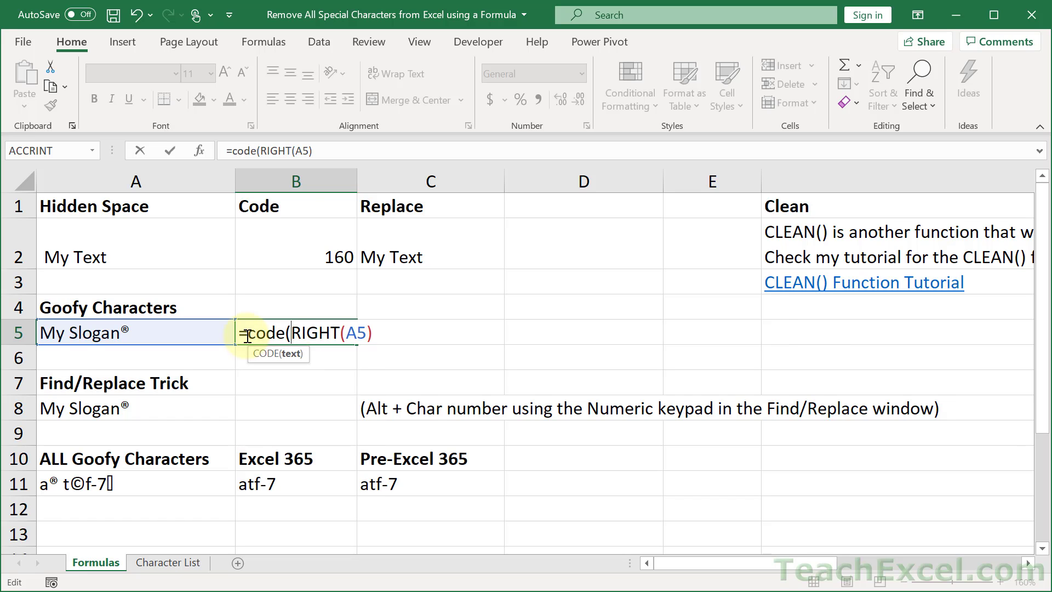
{"action": "left_click", "coordinate": [382, 333]}
{"action": "type", "text": ")"}
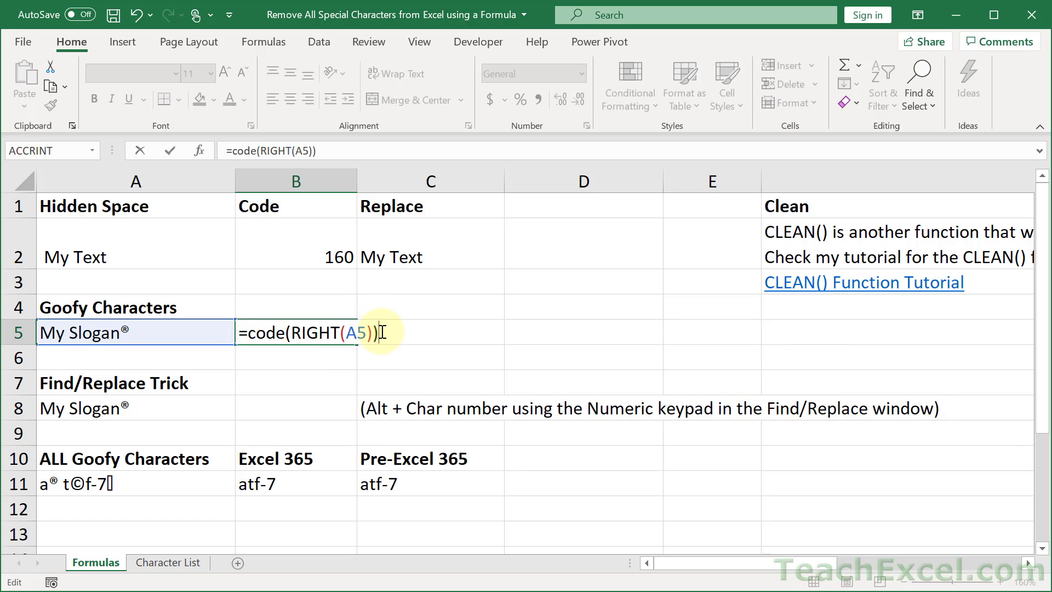
{"action": "key", "text": "Return"}
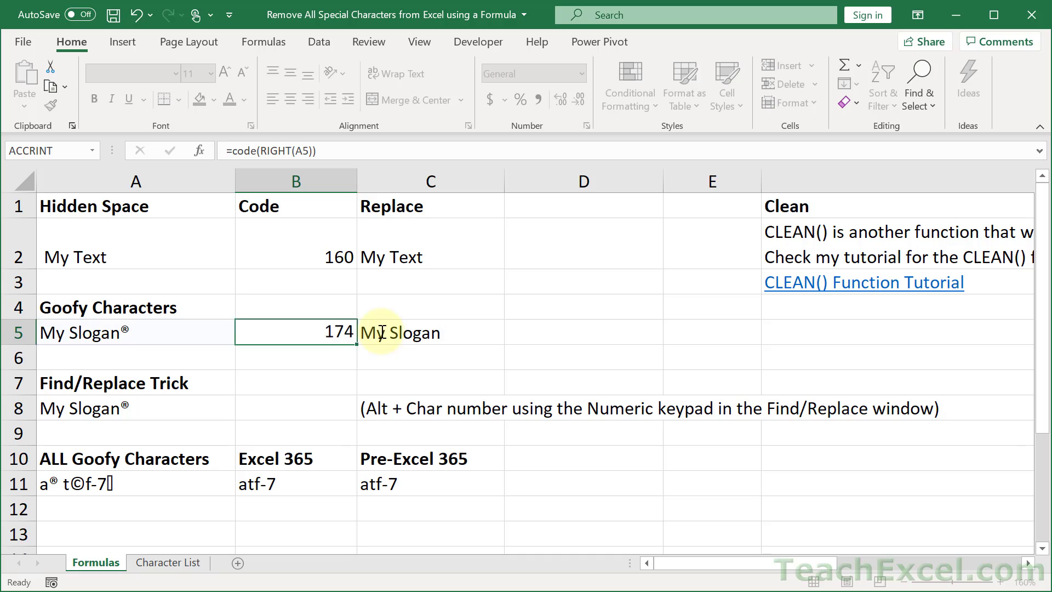
Check the character code in B5 and examine the SUBSTITUTE formula in C5.
{"action": "left_click", "coordinate": [282, 339]}
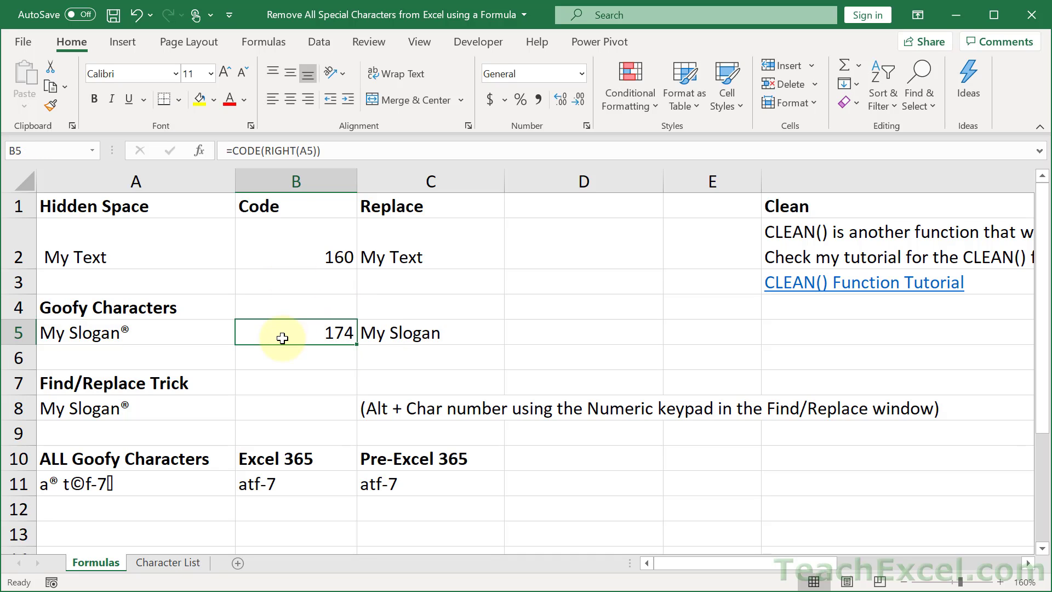
{"action": "double_click", "coordinate": [398, 332]}
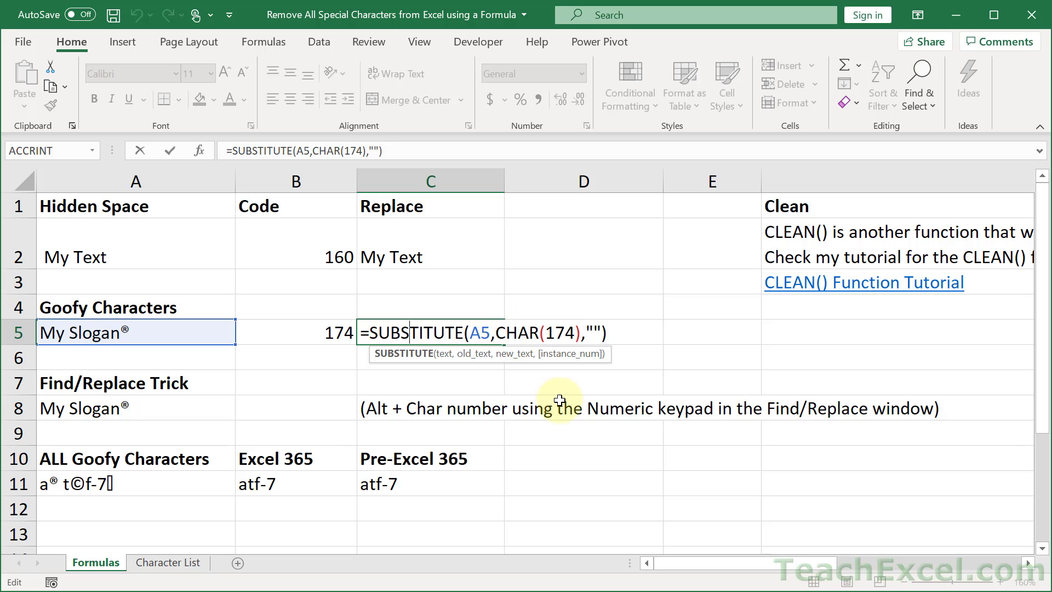
{"action": "key", "text": "ctrl+Return"}
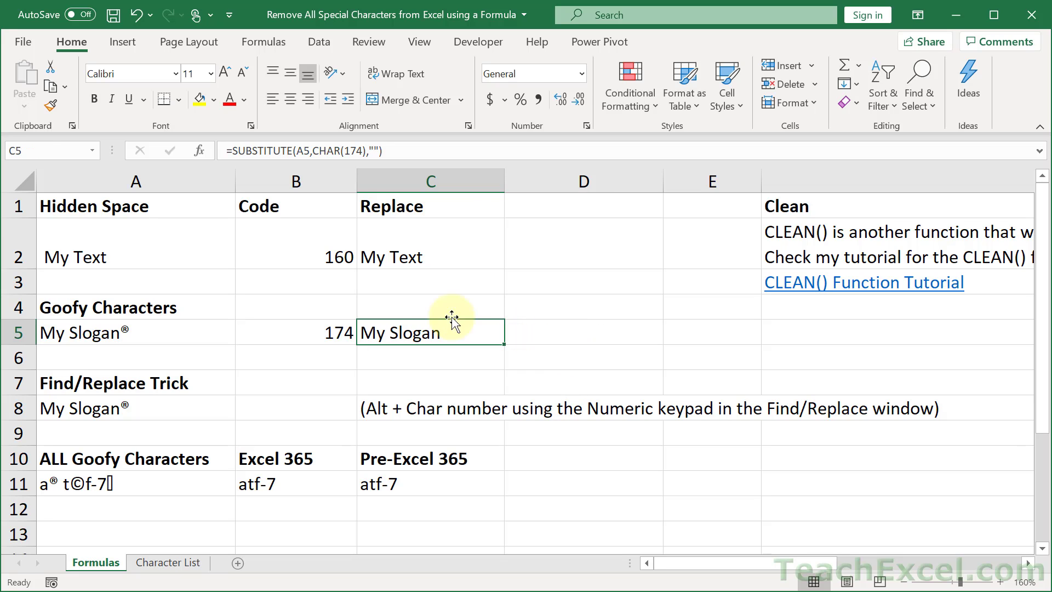
Copy only the ® symbol from the end of the slogan in A5 and paste it into A6.
{"action": "left_click", "coordinate": [168, 331]}
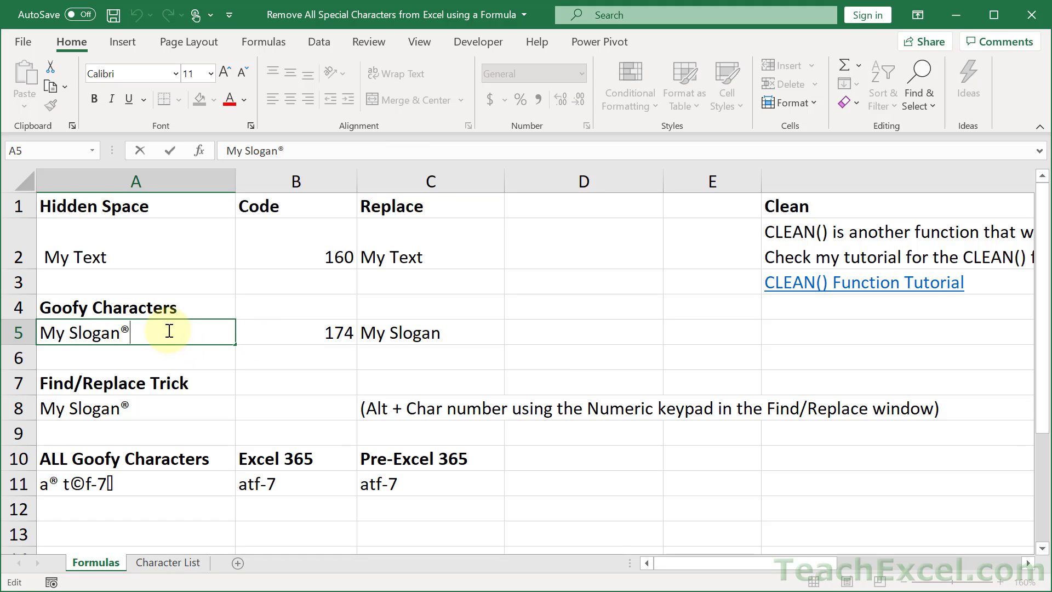
{"action": "double_click", "coordinate": [167, 330]}
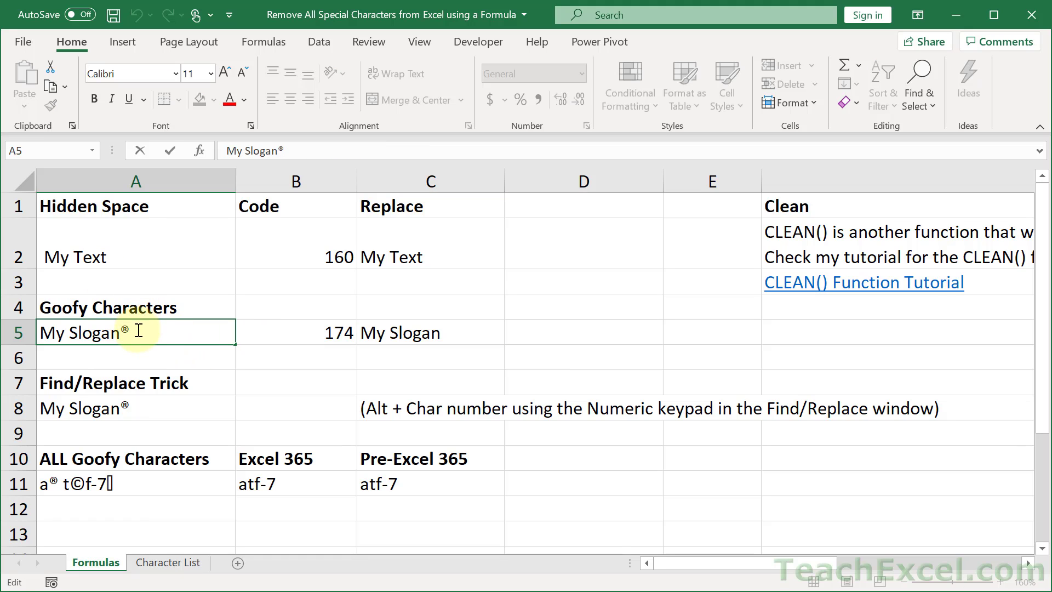
{"action": "left_click_drag", "start_coordinate": [138, 331], "coordinate": [123, 334]}
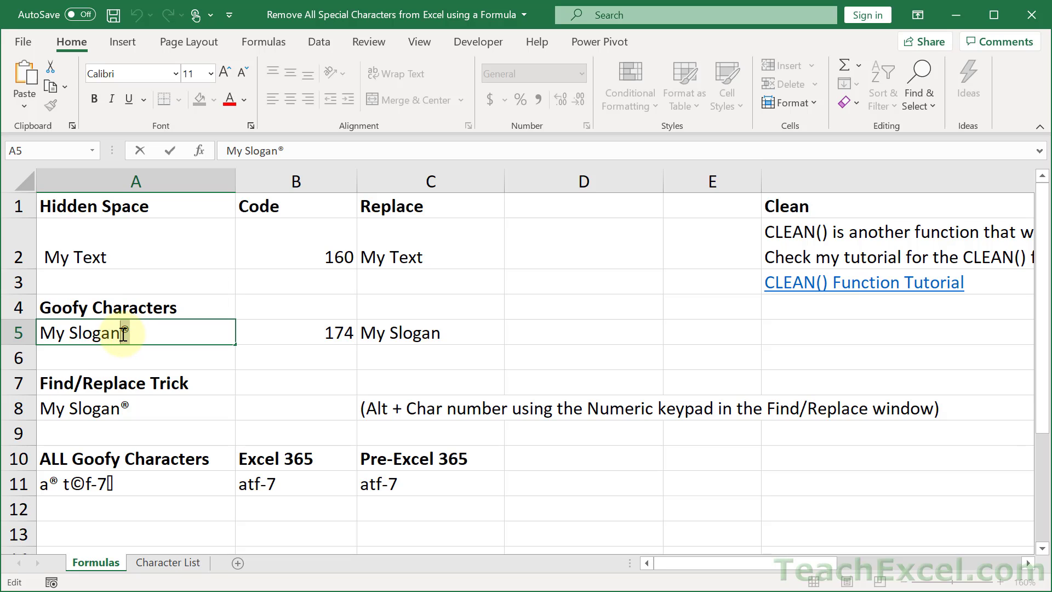
{"action": "key", "text": "ctrl+c"}
{"action": "key", "text": "Escape"}
{"action": "left_click", "coordinate": [150, 355]}
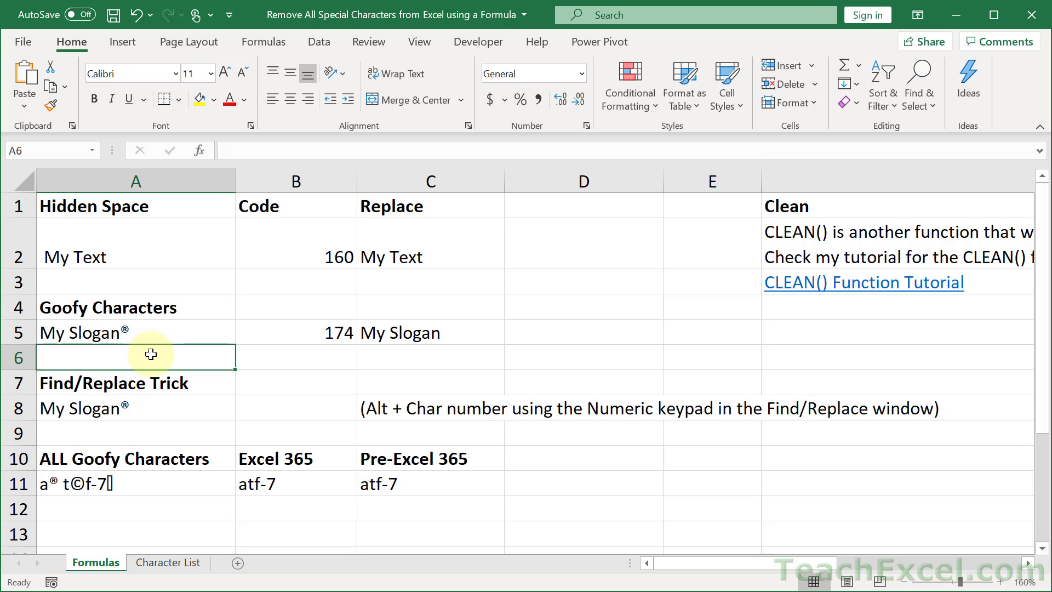
{"action": "key", "text": "ctrl+v"}
{"action": "left_click", "coordinate": [304, 360]}
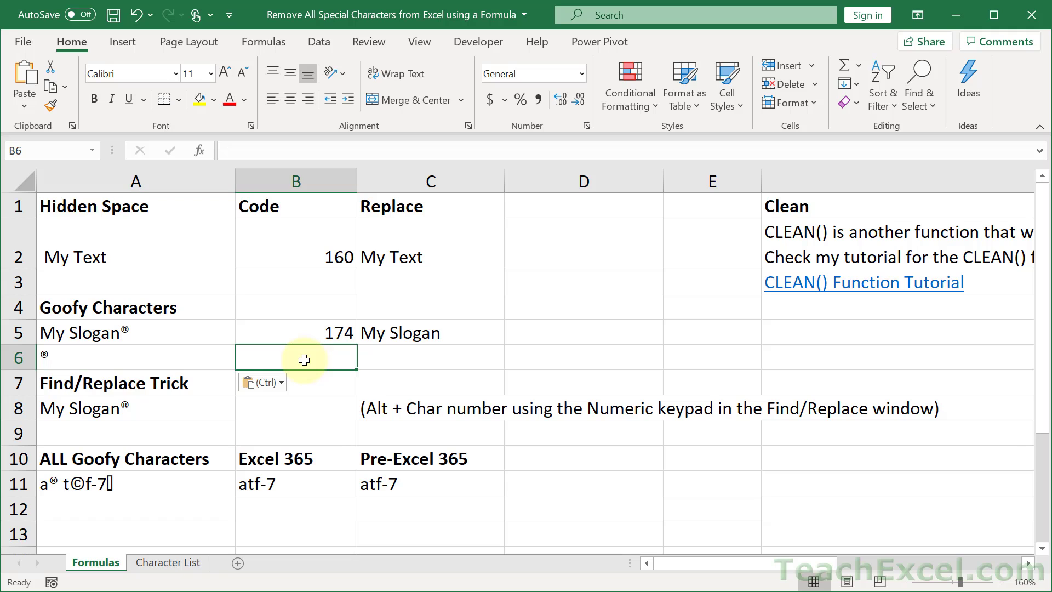
Enter =CODE(A6) in B6 to get the character code of the isolated ® symbol.
{"action": "type", "text": "=CODE("}
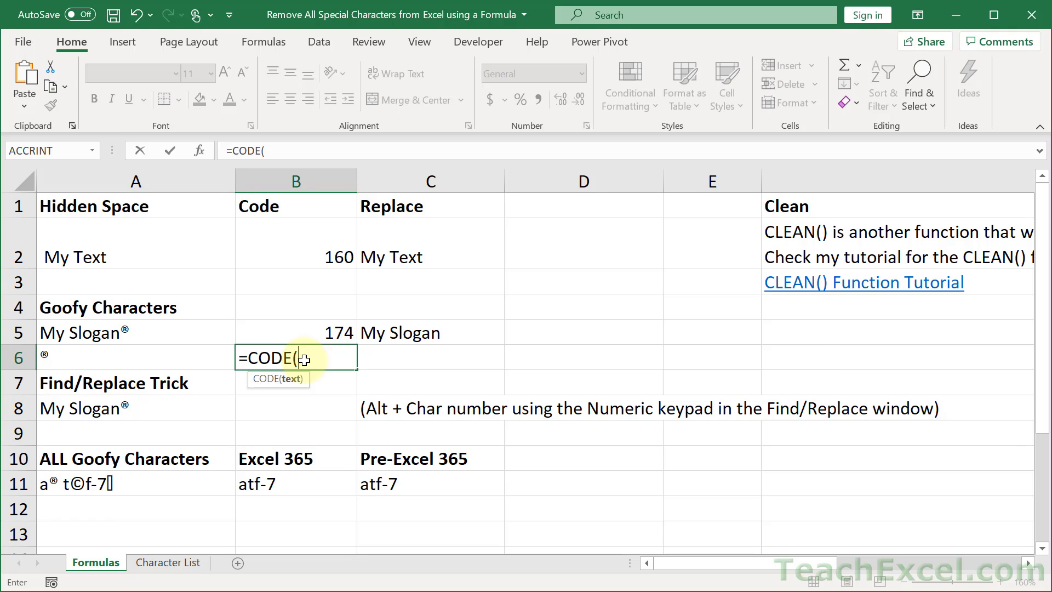
{"action": "left_click", "coordinate": [187, 362]}
{"action": "key", "text": "ctrl+Return"}
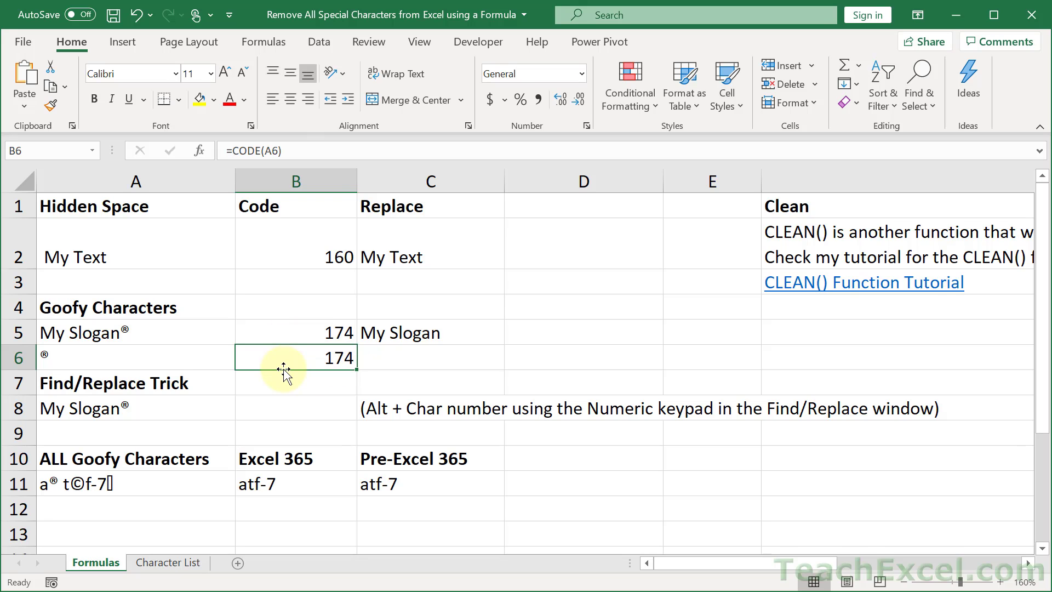
Clear the contents of the test cells B6 and A6, and return to the slogan in A5.
{"action": "key", "text": "Delete"}
{"action": "key", "text": "Left"}
{"action": "key", "text": "Delete"}
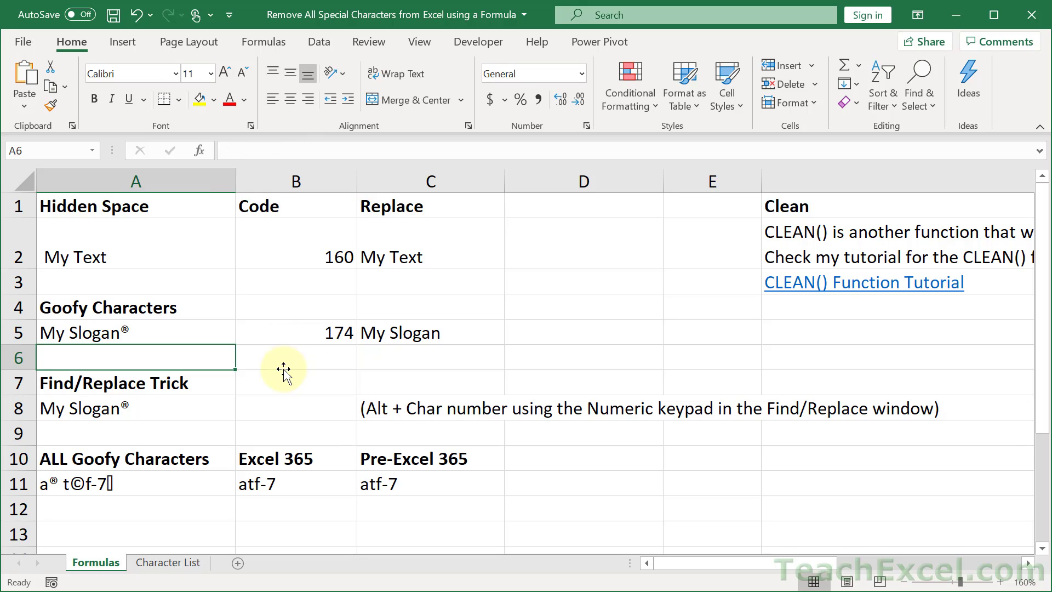
{"action": "key", "text": "Up"}
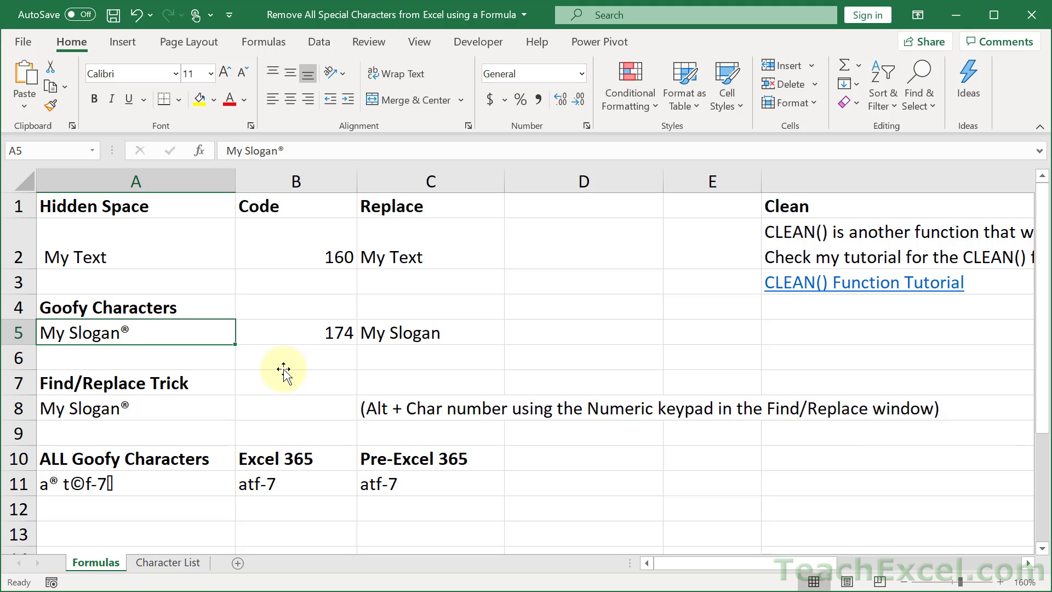
Open the Character List sheet and inspect how the CHAR formula in B2 uses the number in A2, leaving the formula as it is.
{"action": "left_click", "coordinate": [166, 561]}
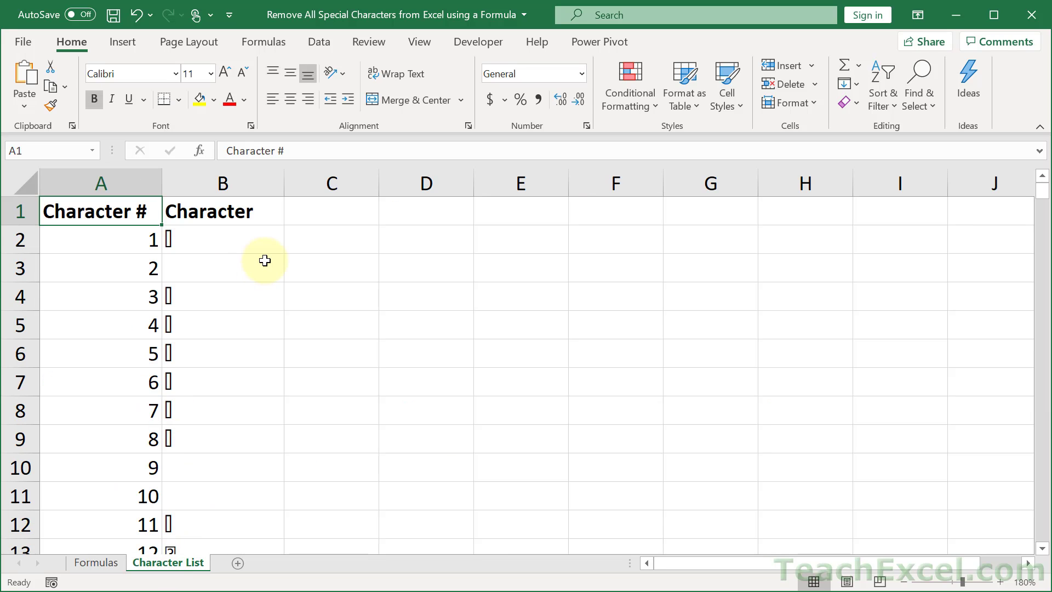
{"action": "left_click", "coordinate": [213, 205]}
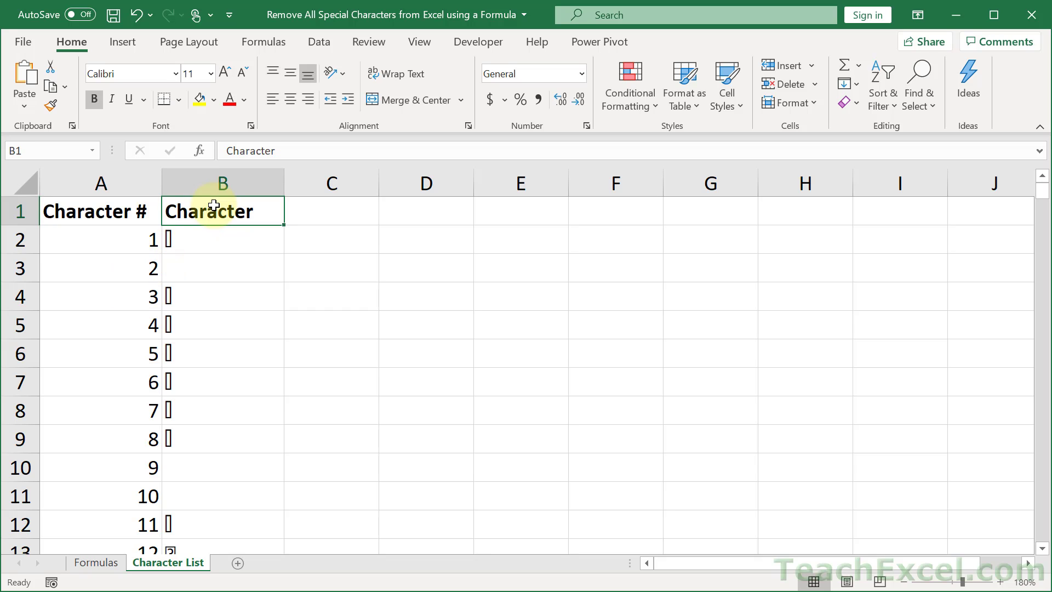
{"action": "double_click", "coordinate": [104, 242]}
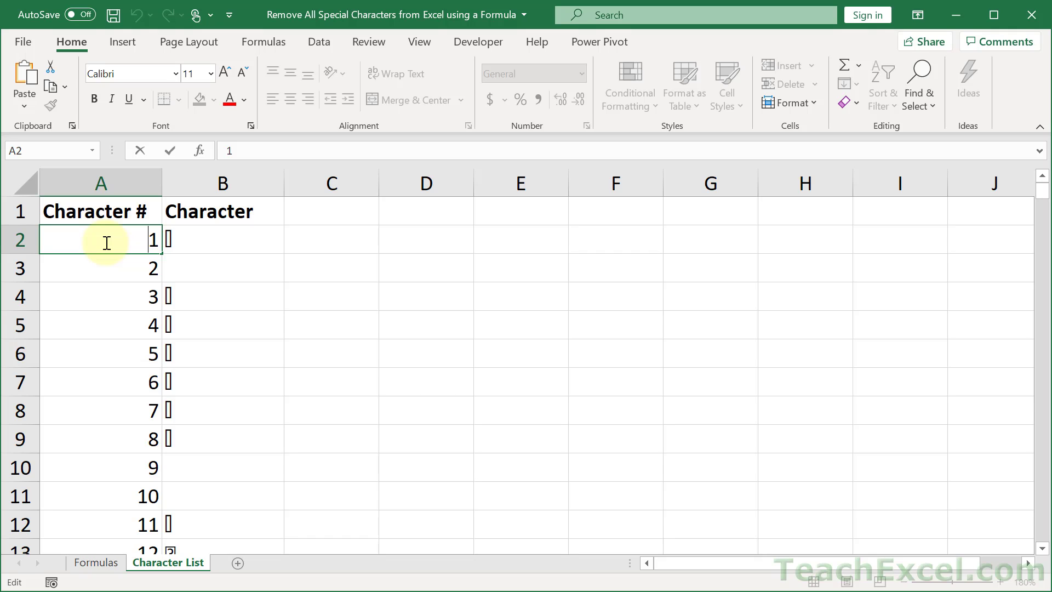
{"action": "key", "text": "Escape"}
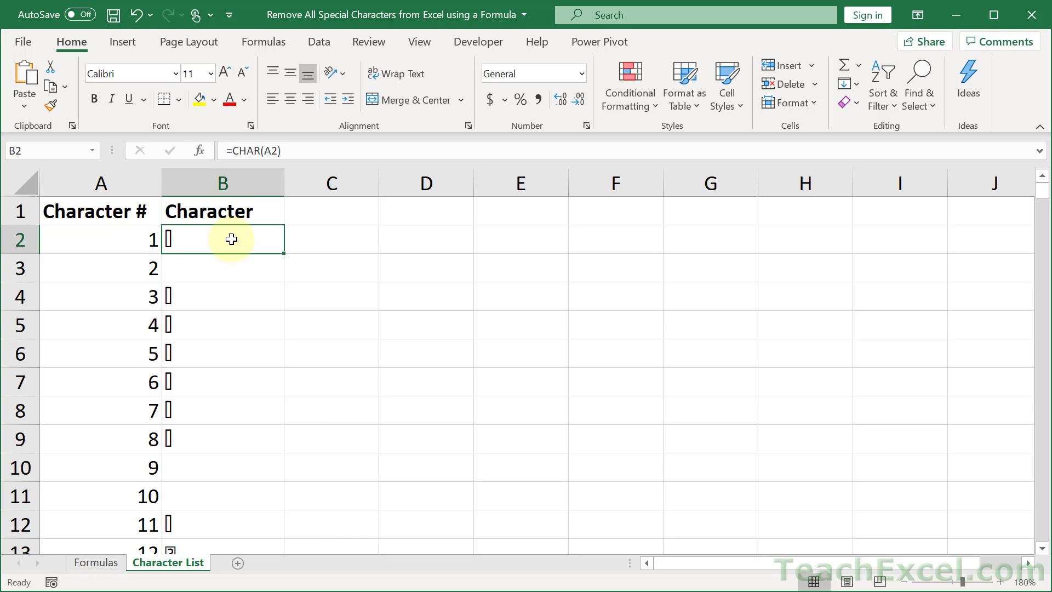
{"action": "double_click", "coordinate": [232, 239]}
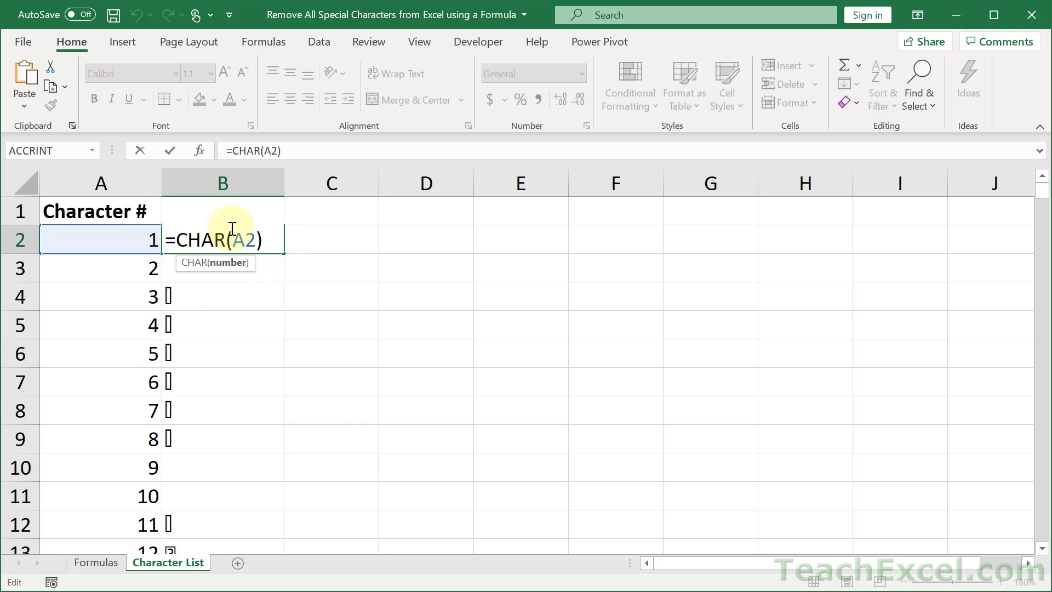
{"action": "left_click", "coordinate": [229, 240]}
{"action": "key", "text": "BackSpace"}
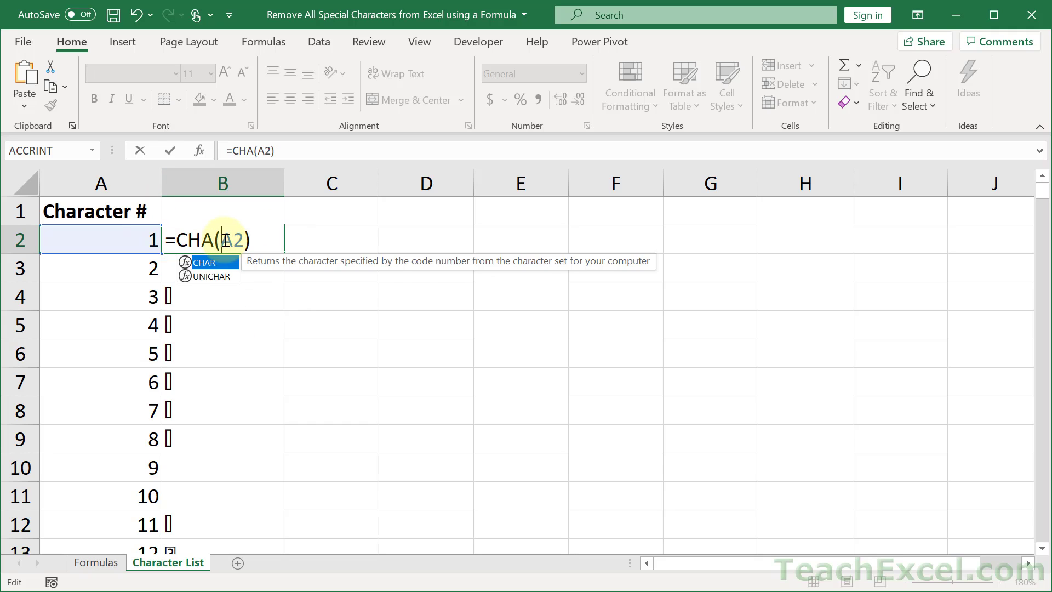
{"action": "type", "text": "r"}
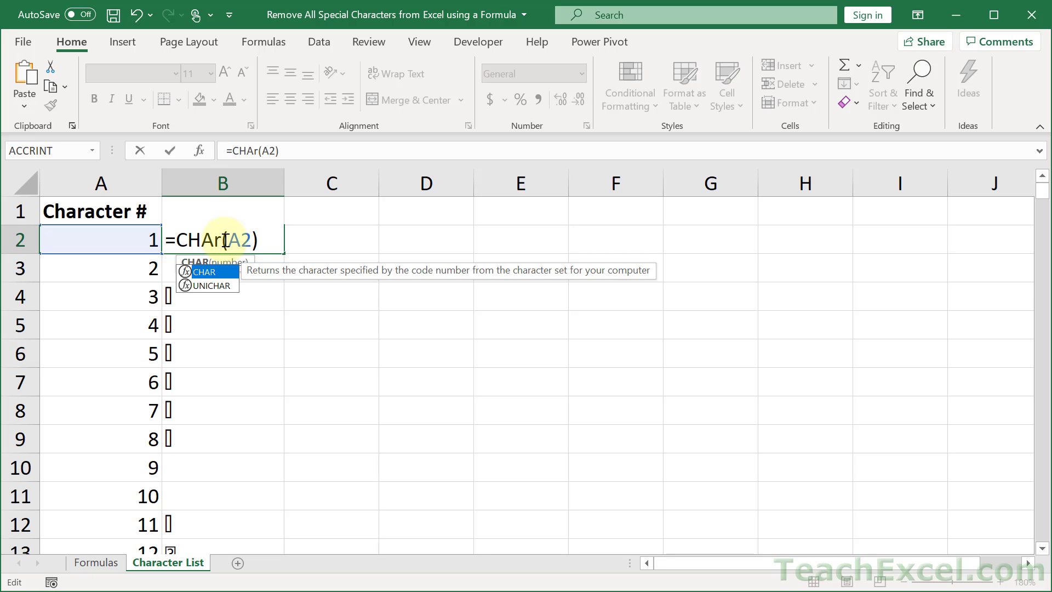
{"action": "key", "text": "Escape"}
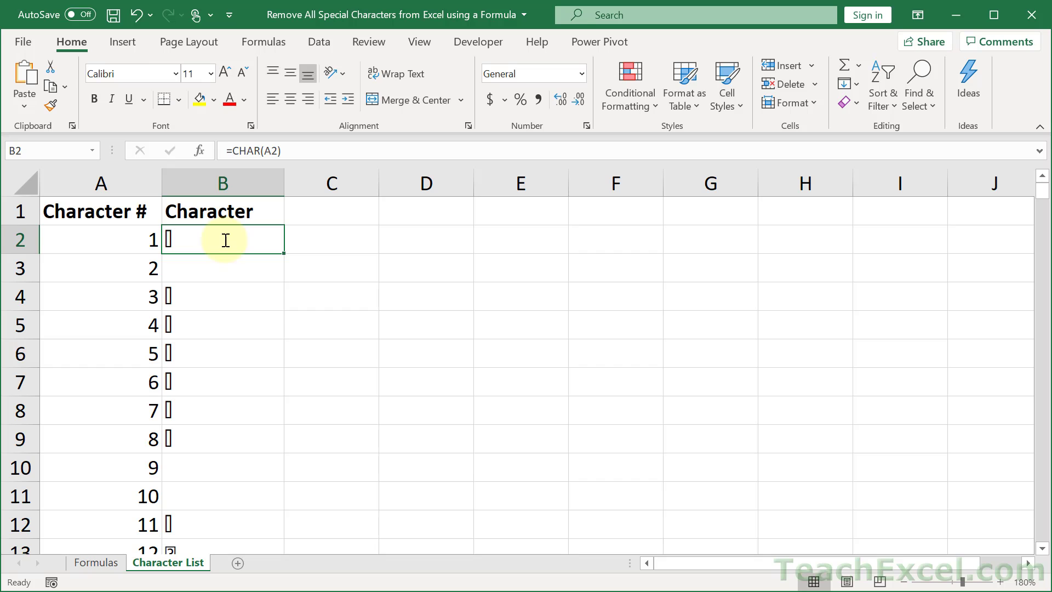
Examine the first part of the character list, checking the entries for character numbers 32 and 33 and those after them.
{"action": "scroll", "coordinate": [226, 240], "scroll_direction": "down", "scroll_amount": 3}
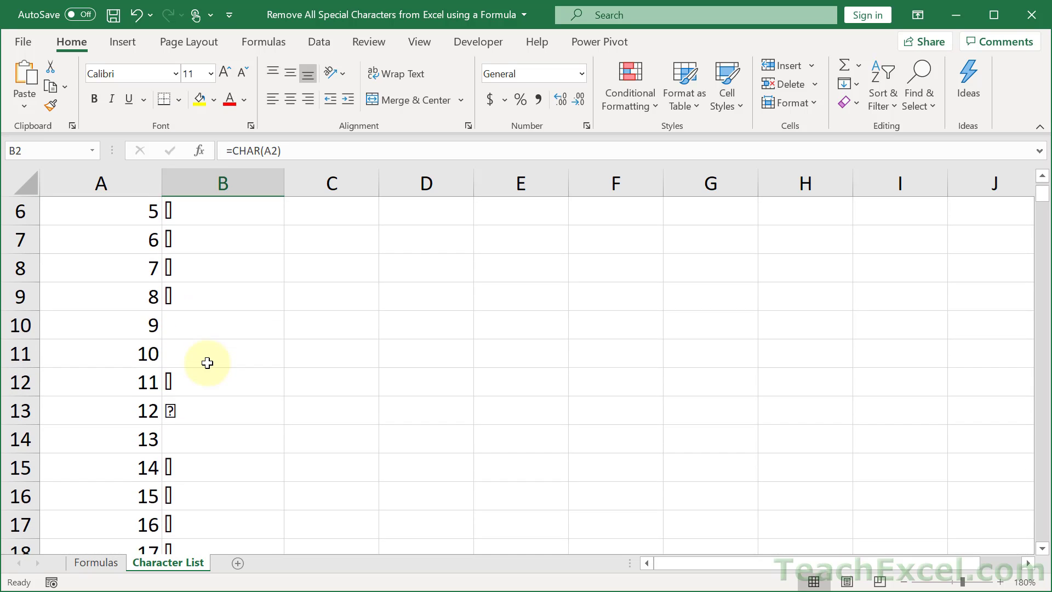
{"action": "scroll", "coordinate": [208, 362], "scroll_direction": "down", "scroll_amount": 4}
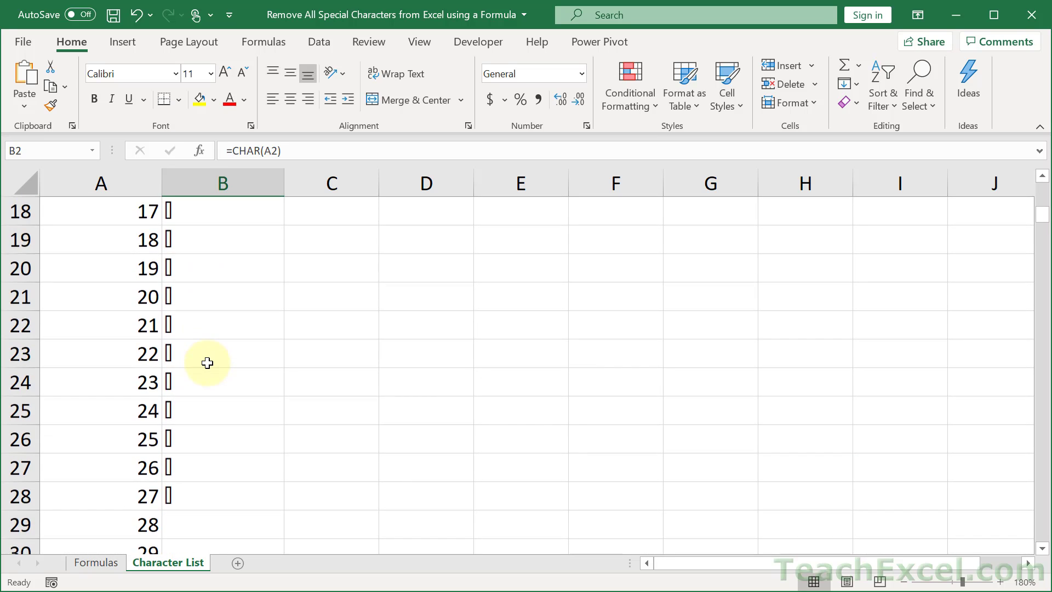
{"action": "scroll", "coordinate": [207, 363], "scroll_direction": "down", "scroll_amount": 3}
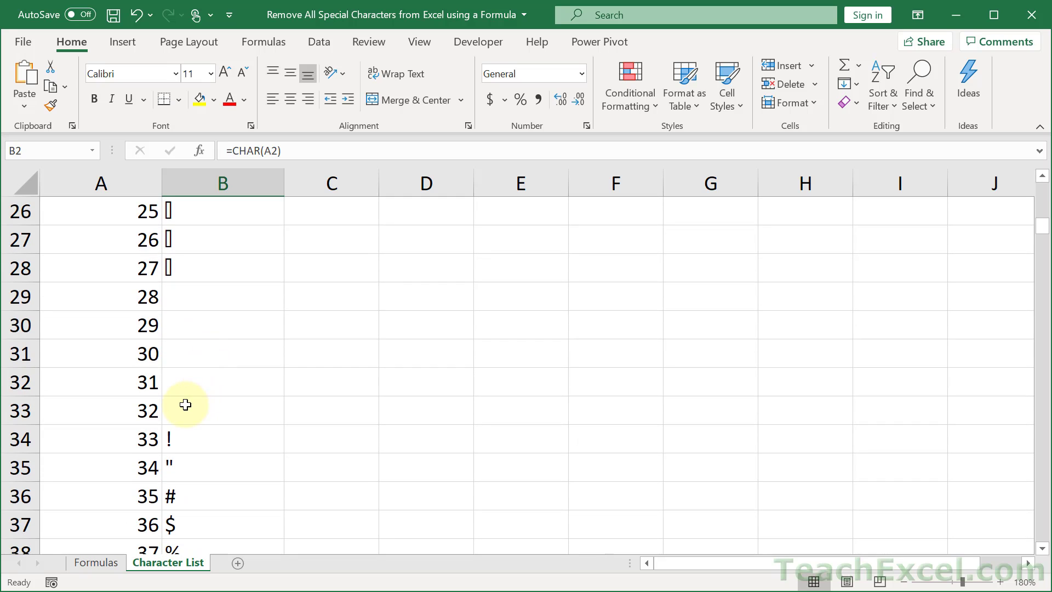
{"action": "left_click_drag", "start_coordinate": [186, 404], "coordinate": [119, 414]}
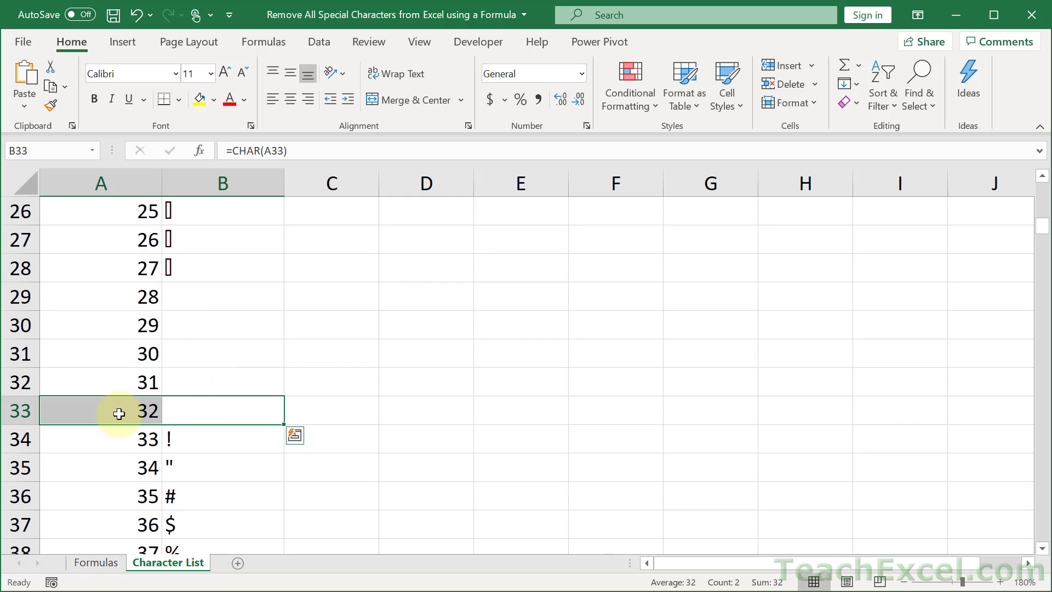
{"action": "scroll", "coordinate": [119, 414], "scroll_direction": "down", "scroll_amount": 1}
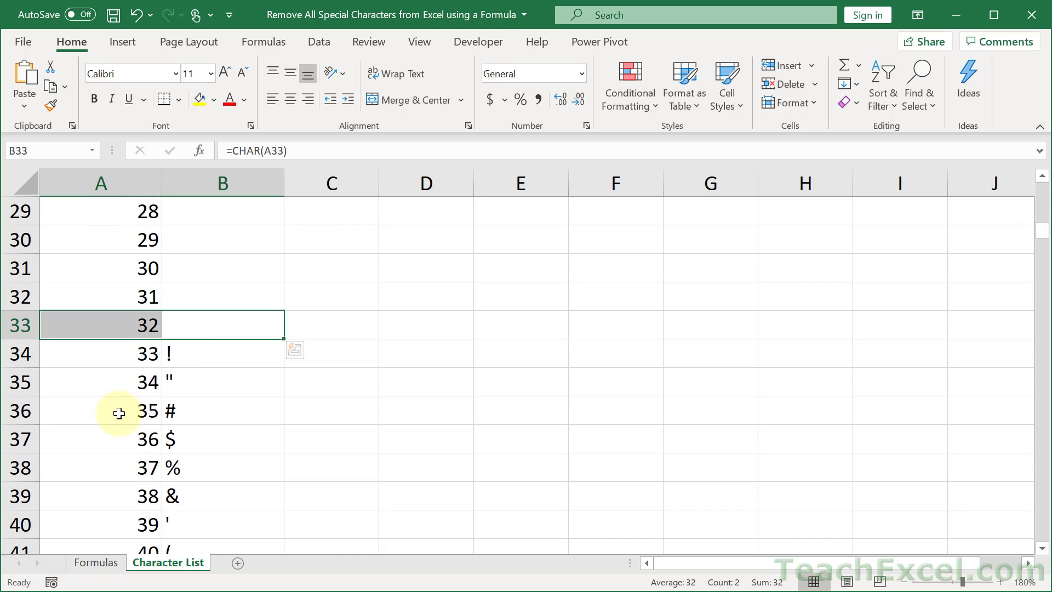
{"action": "left_click", "coordinate": [184, 357]}
{"action": "scroll", "coordinate": [184, 358], "scroll_direction": "down", "scroll_amount": 9}
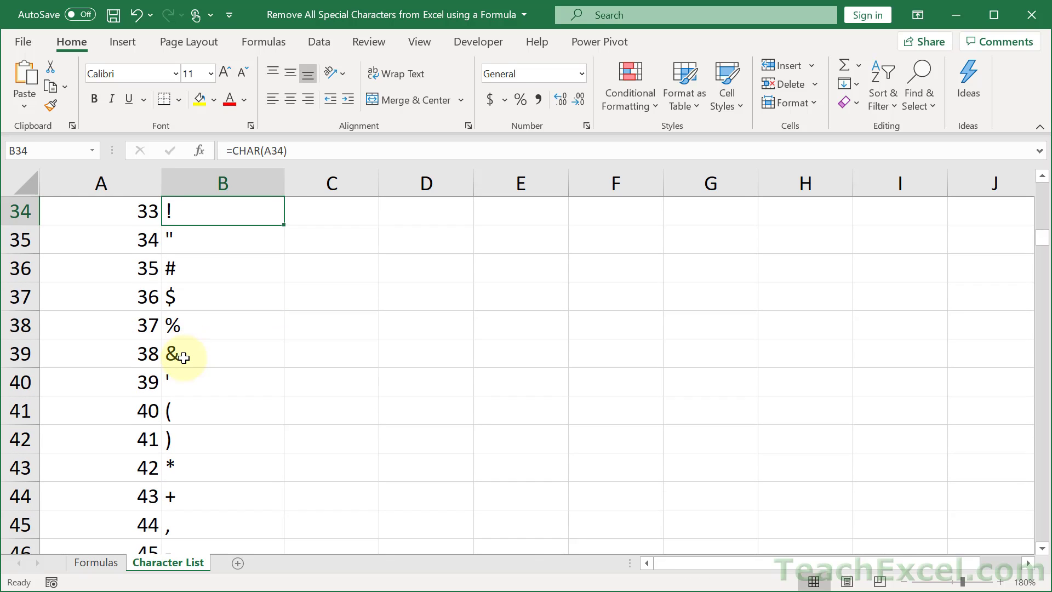
{"action": "scroll", "coordinate": [183, 358], "scroll_direction": "down", "scroll_amount": 3}
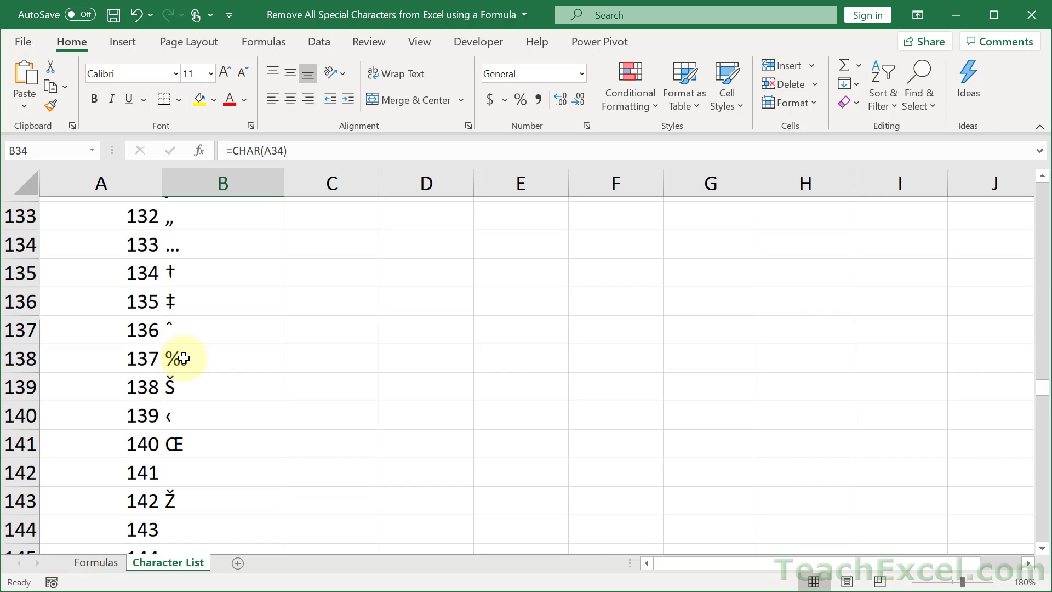
Check the entry for character number 127 and examine the special characters listed after it.
{"action": "scroll", "coordinate": [183, 357], "scroll_direction": "up", "scroll_amount": 1}
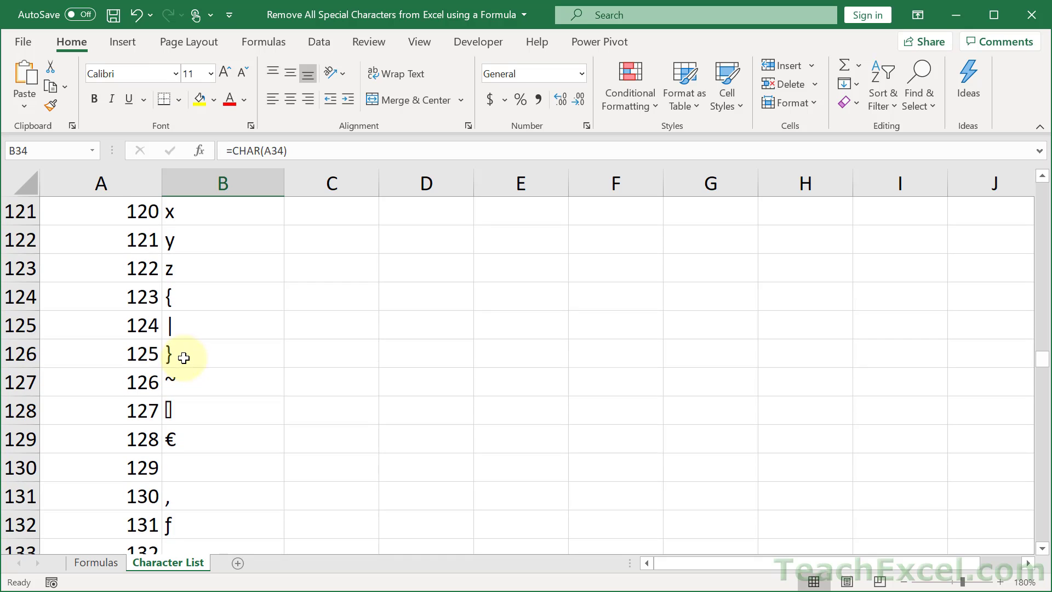
{"action": "left_click", "coordinate": [188, 403]}
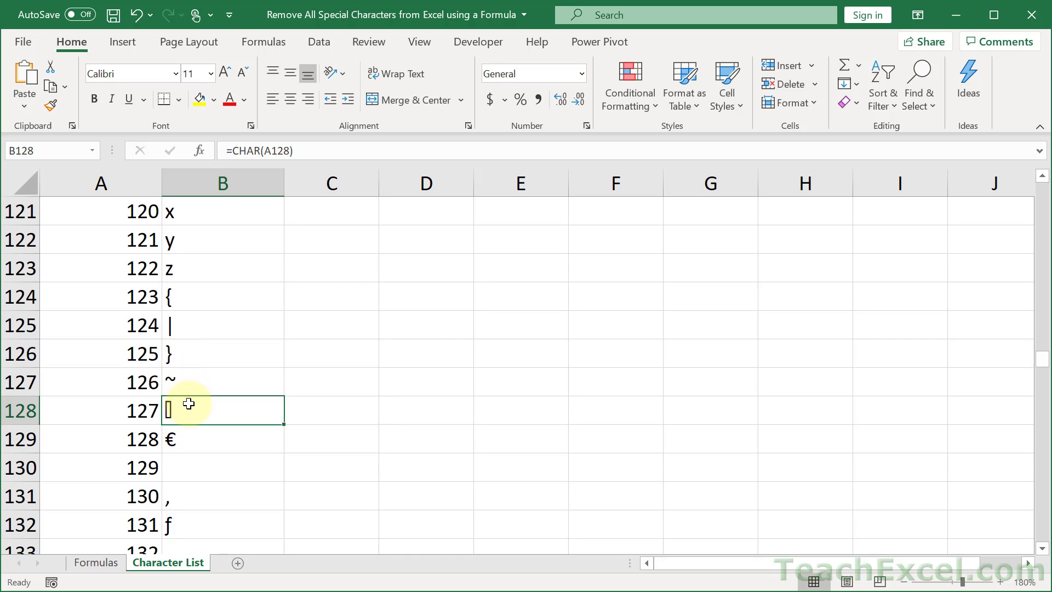
{"action": "scroll", "coordinate": [188, 403], "scroll_direction": "down", "scroll_amount": 7}
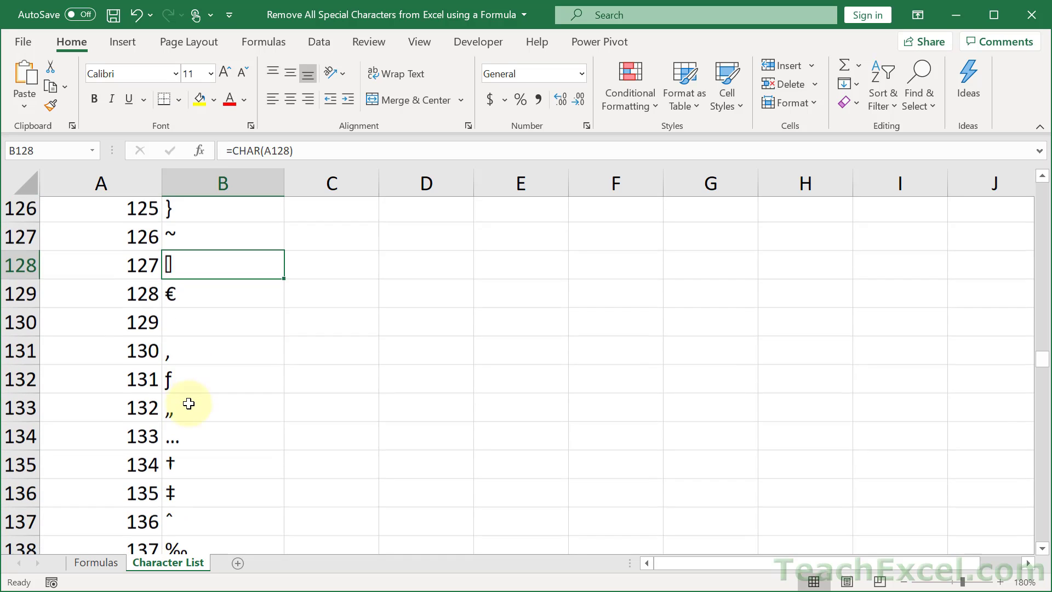
{"action": "scroll", "coordinate": [188, 403], "scroll_direction": "down", "scroll_amount": 3}
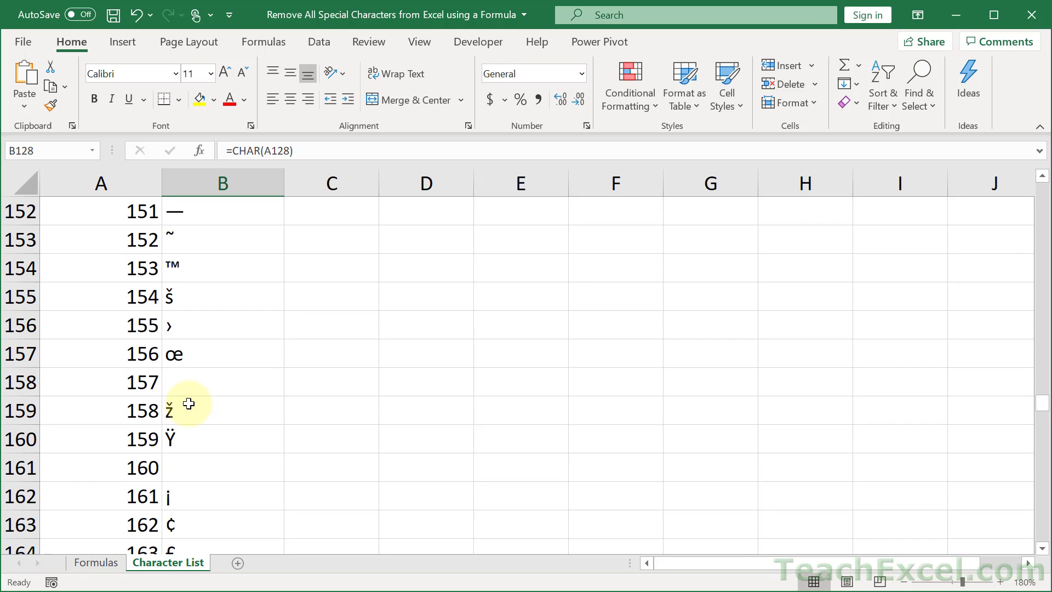
{"action": "scroll", "coordinate": [188, 403], "scroll_direction": "down", "scroll_amount": 4}
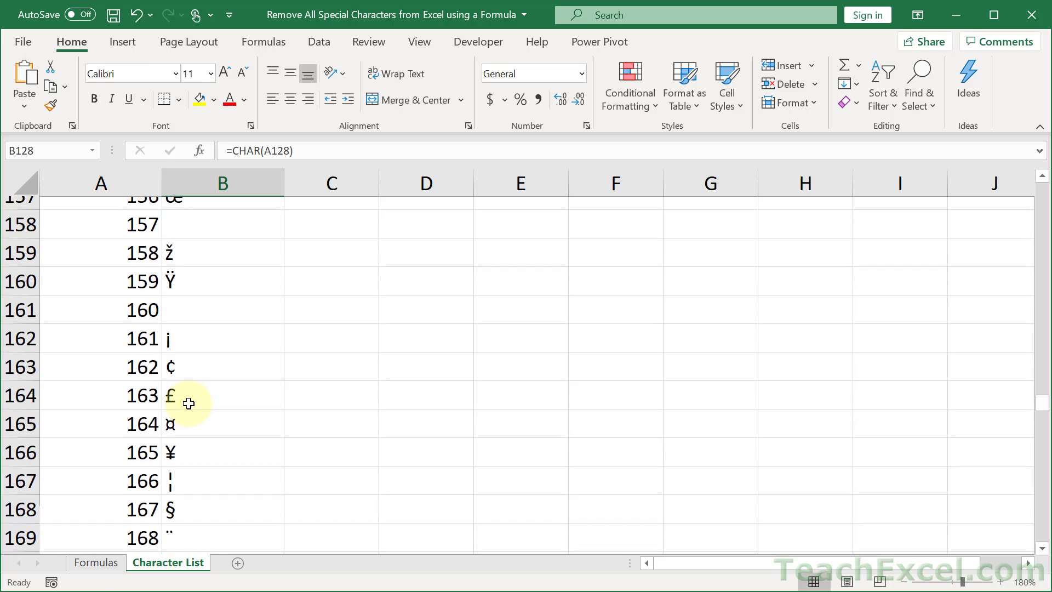
{"action": "scroll", "coordinate": [189, 403], "scroll_direction": "down", "scroll_amount": 5}
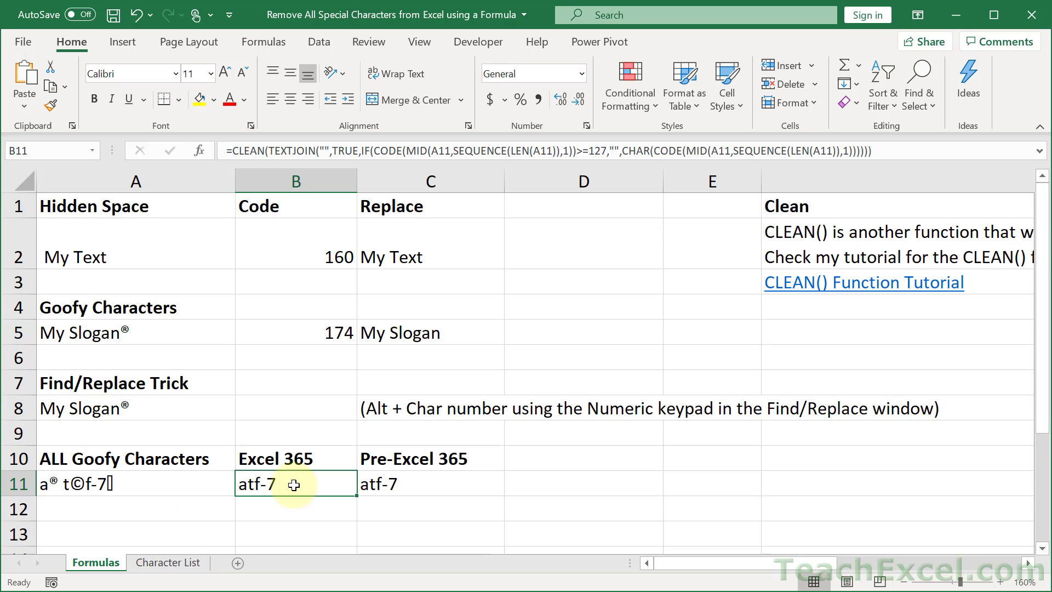
On the Formulas sheet, review the Find/Replace Trick text in A8 and the SUBSTITUTE formula in C5.
{"action": "left_click", "coordinate": [175, 383]}
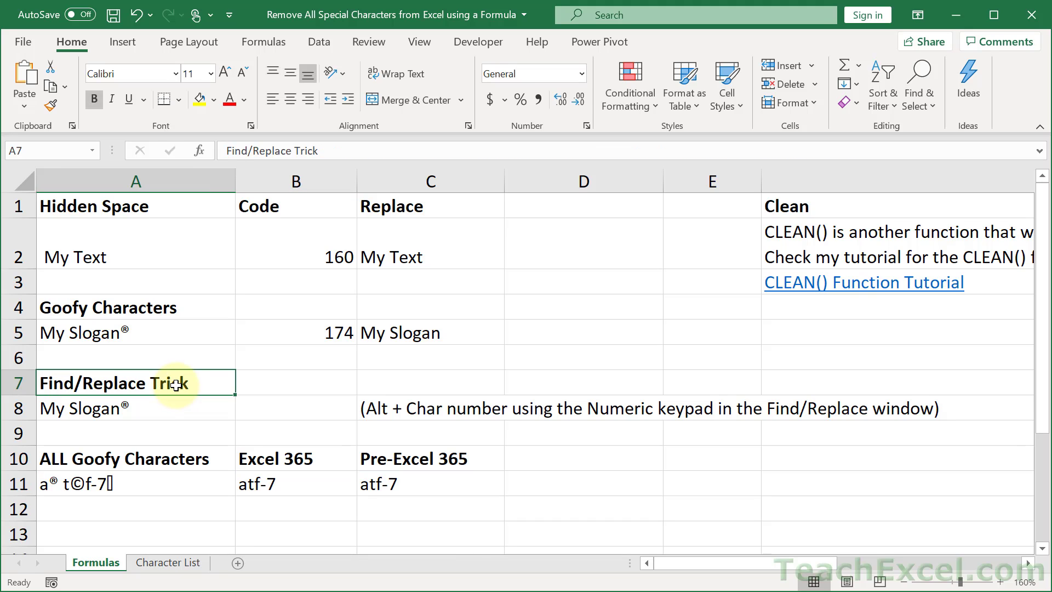
{"action": "left_click", "coordinate": [156, 403]}
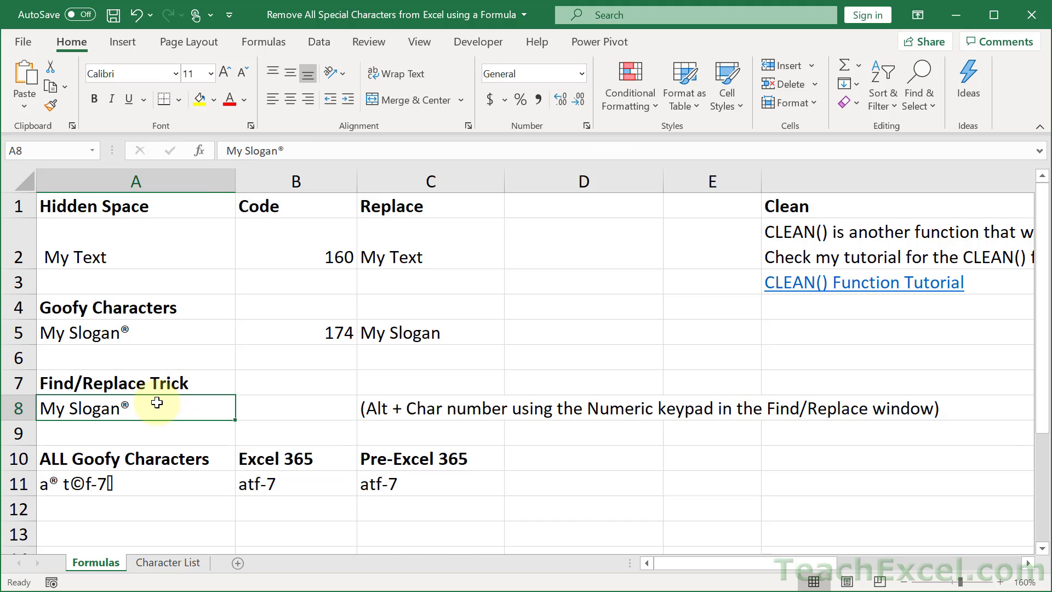
{"action": "left_click", "coordinate": [378, 333]}
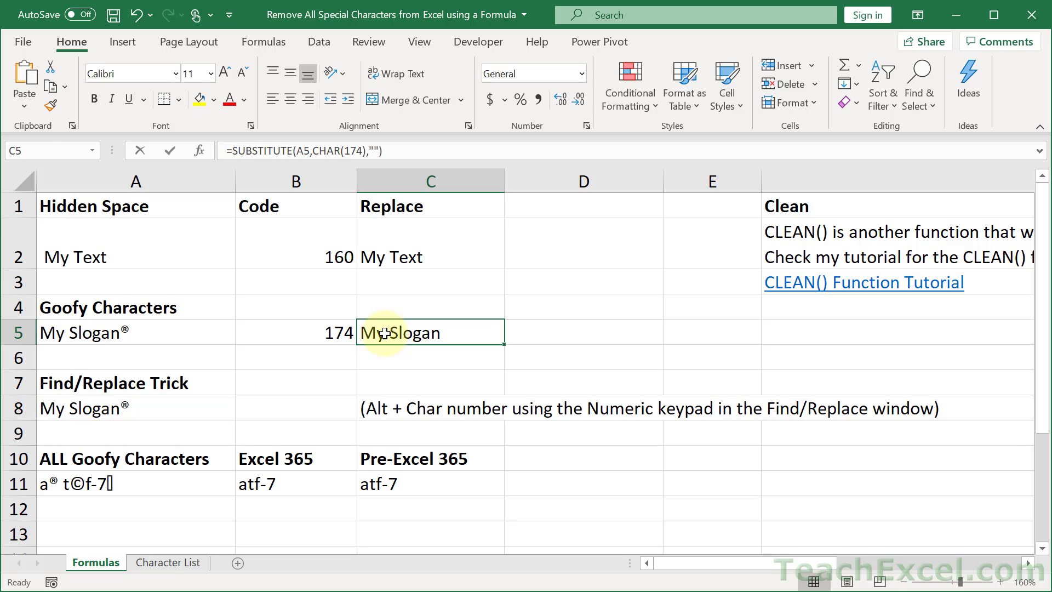
{"action": "double_click", "coordinate": [386, 332]}
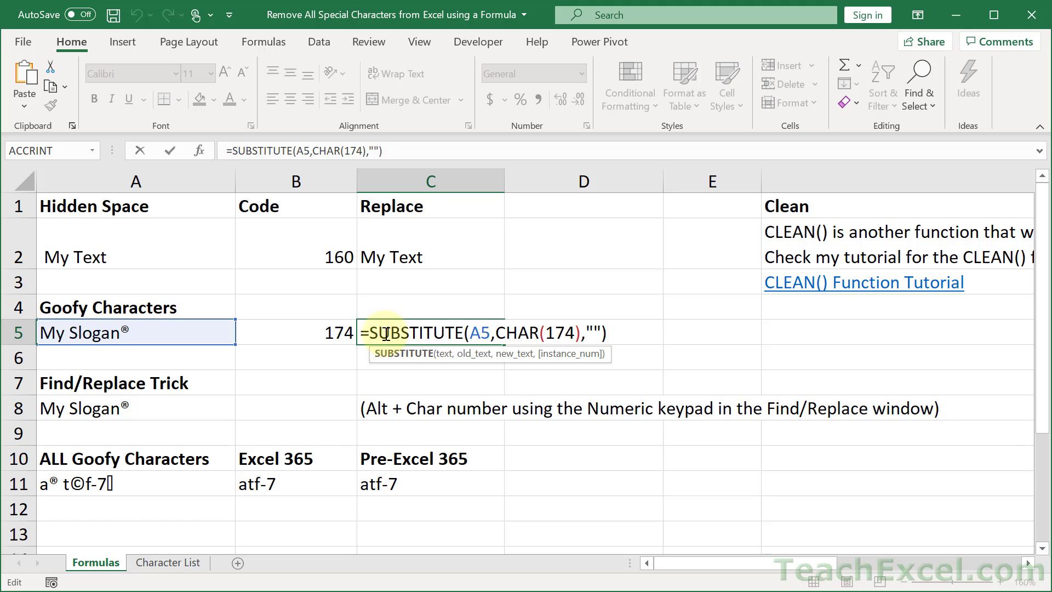
{"action": "key", "text": "Escape"}
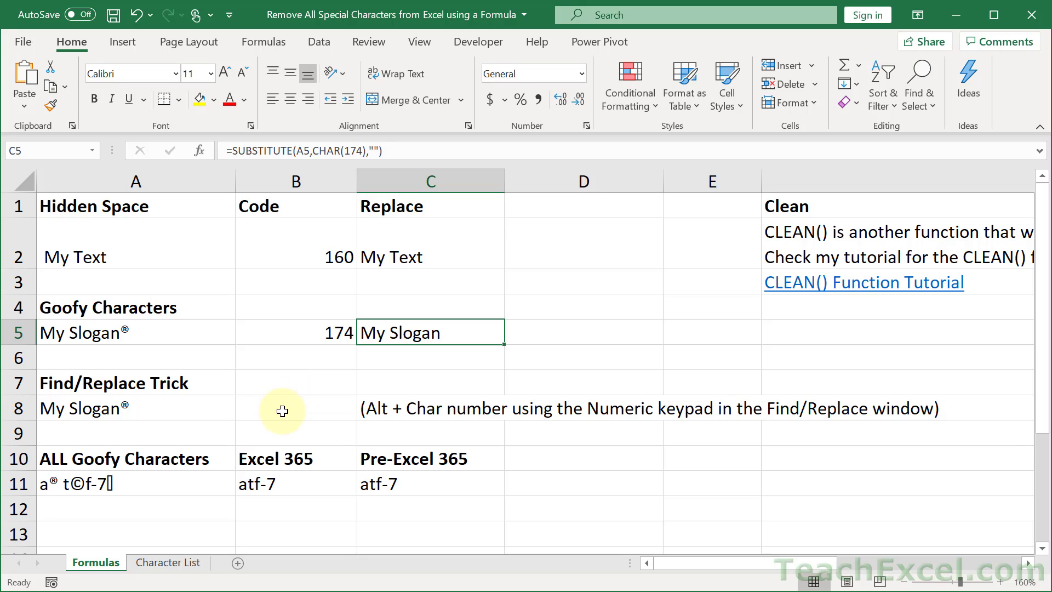
Open Find and Replace, examine its find and replacement fields, and close it without replacing anything.
{"action": "key", "text": "ctrl+h"}
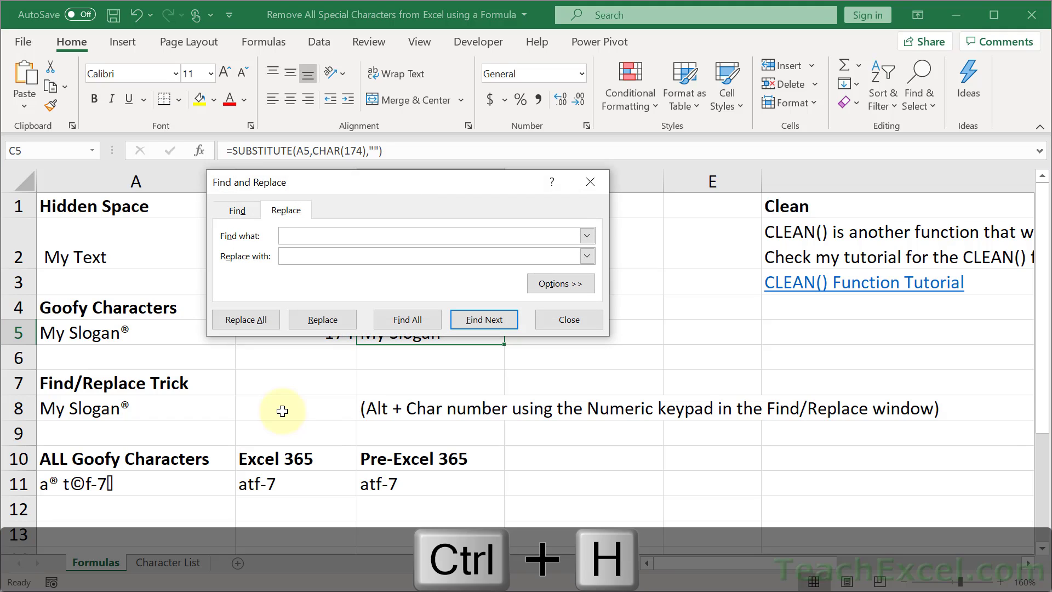
{"action": "left_click", "coordinate": [243, 216]}
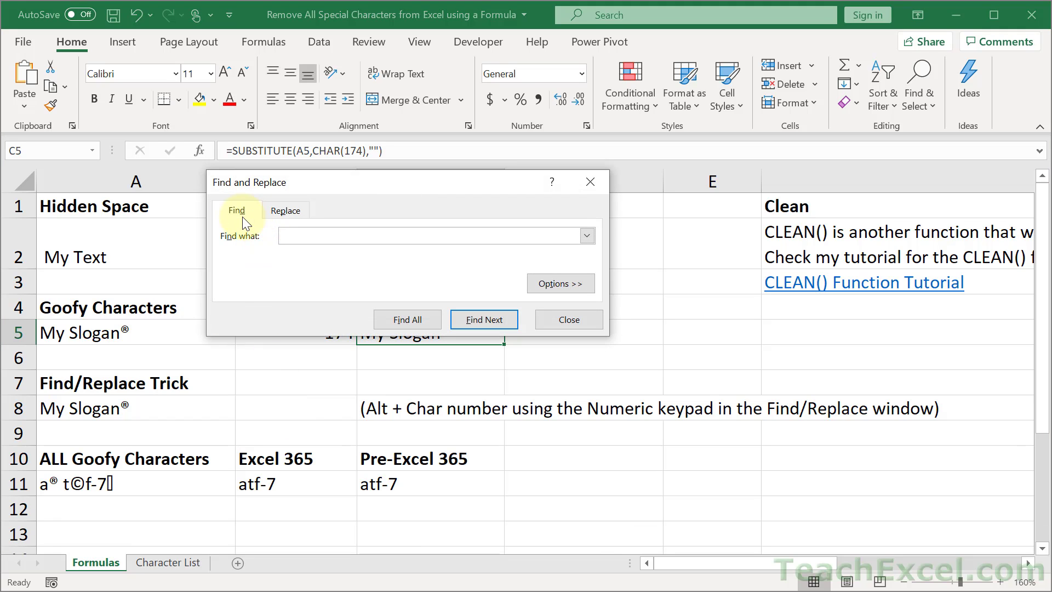
{"action": "left_click", "coordinate": [286, 213]}
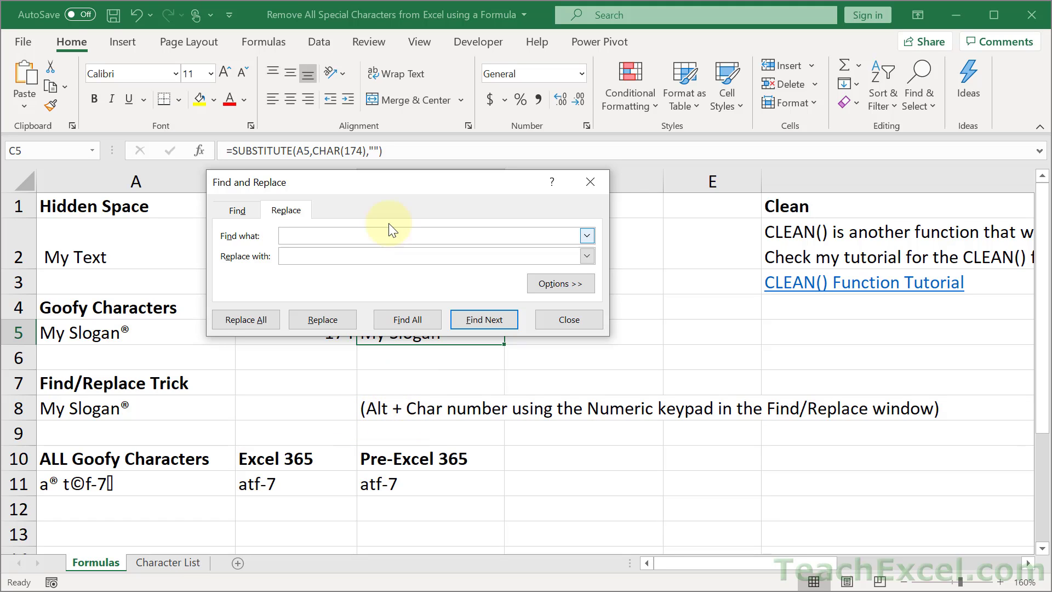
{"action": "left_click_drag", "start_coordinate": [382, 184], "coordinate": [380, 211]}
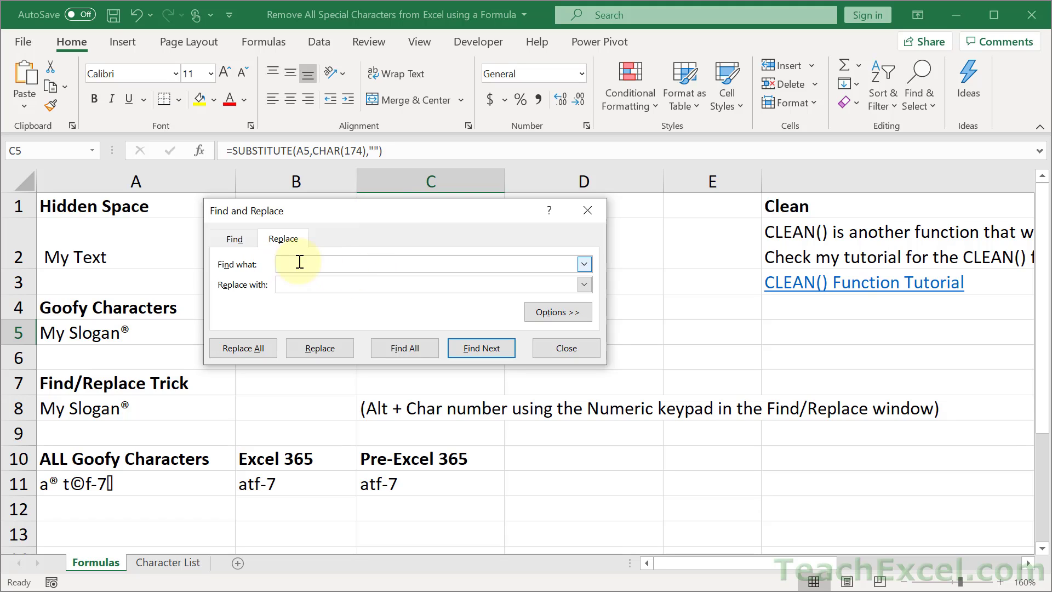
{"action": "left_click", "coordinate": [286, 289]}
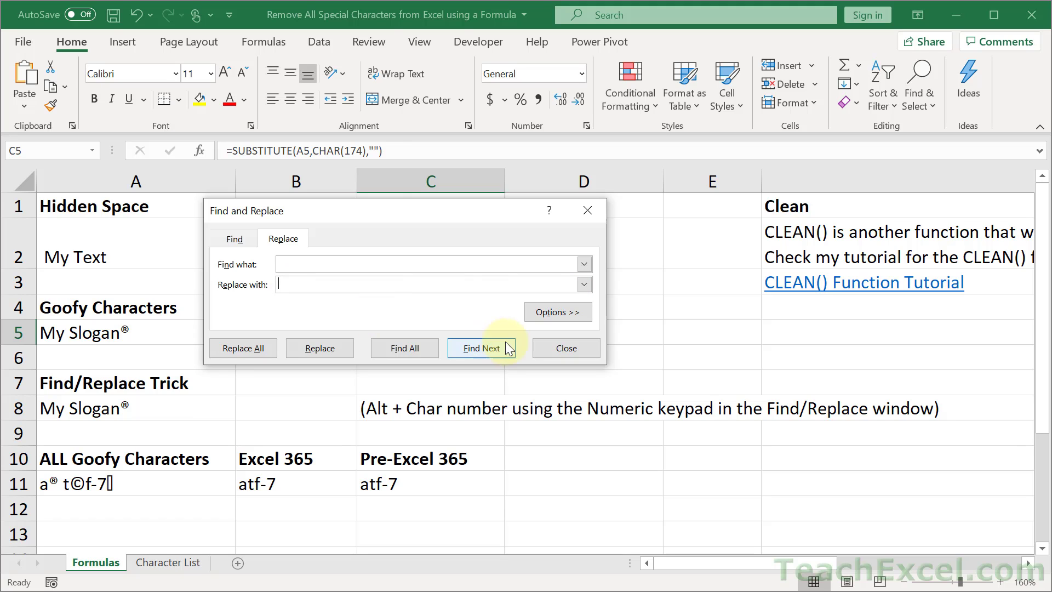
{"action": "left_click", "coordinate": [570, 347]}
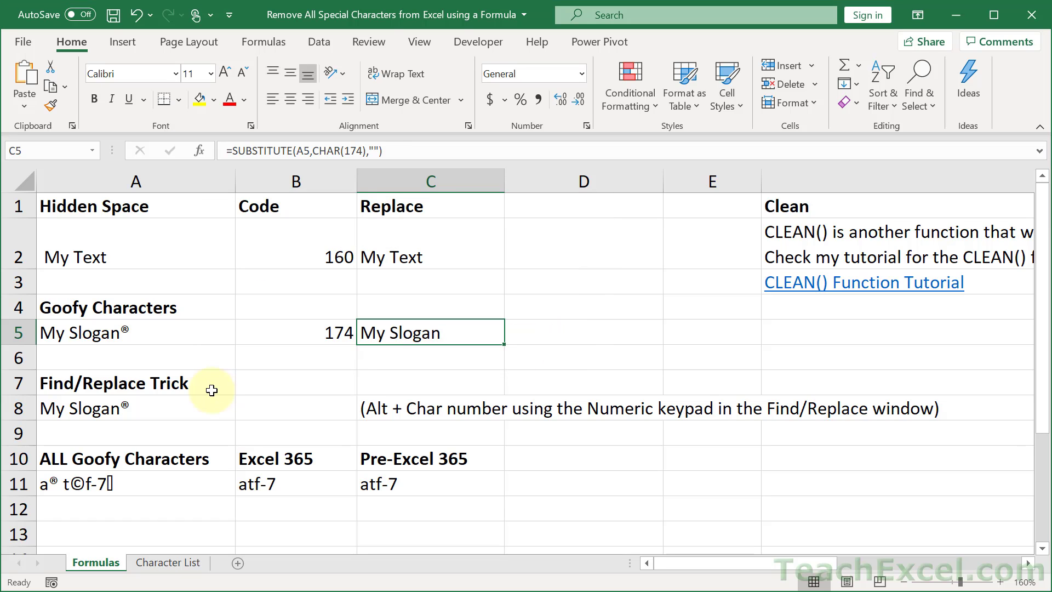
Copy the ® symbol from the text in A8 and remove it from that cell with Find and Replace, leaving the replacement empty.
{"action": "double_click", "coordinate": [180, 403]}
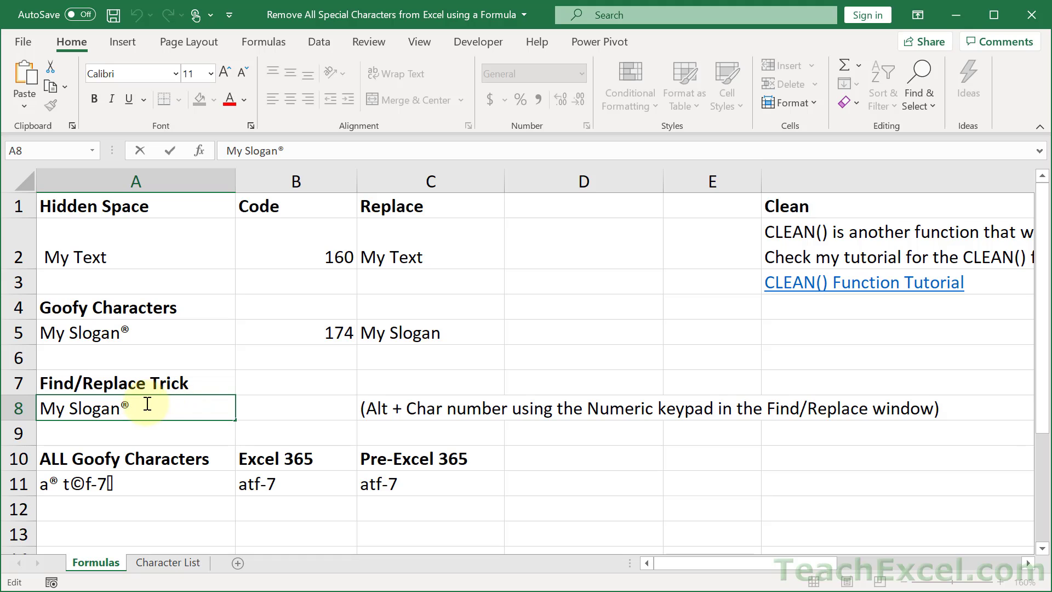
{"action": "left_click_drag", "start_coordinate": [133, 408], "coordinate": [121, 408]}
{"action": "key", "text": "ctrl+c"}
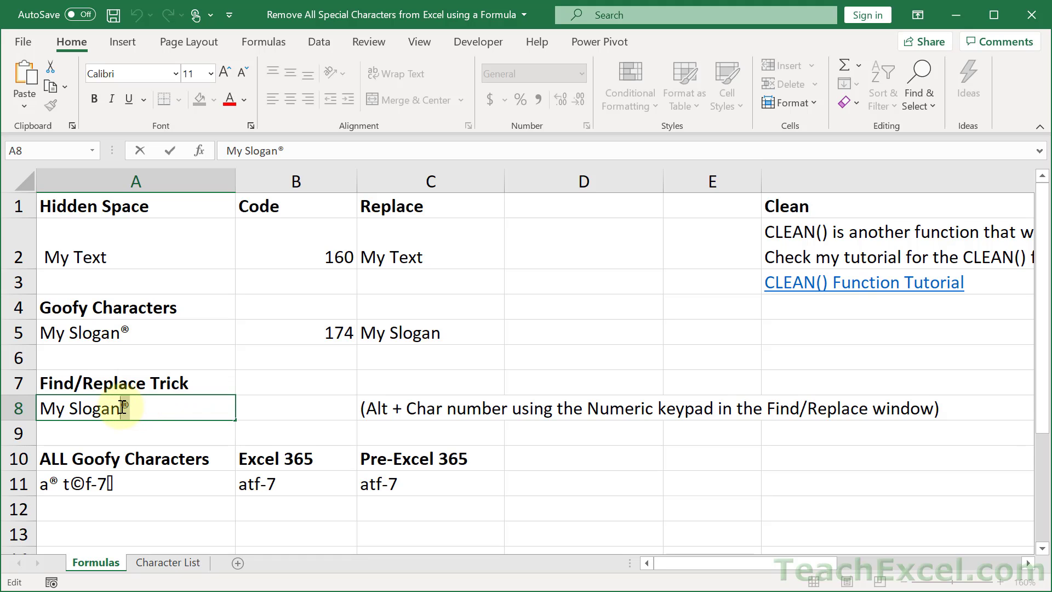
{"action": "key", "text": "Escape"}
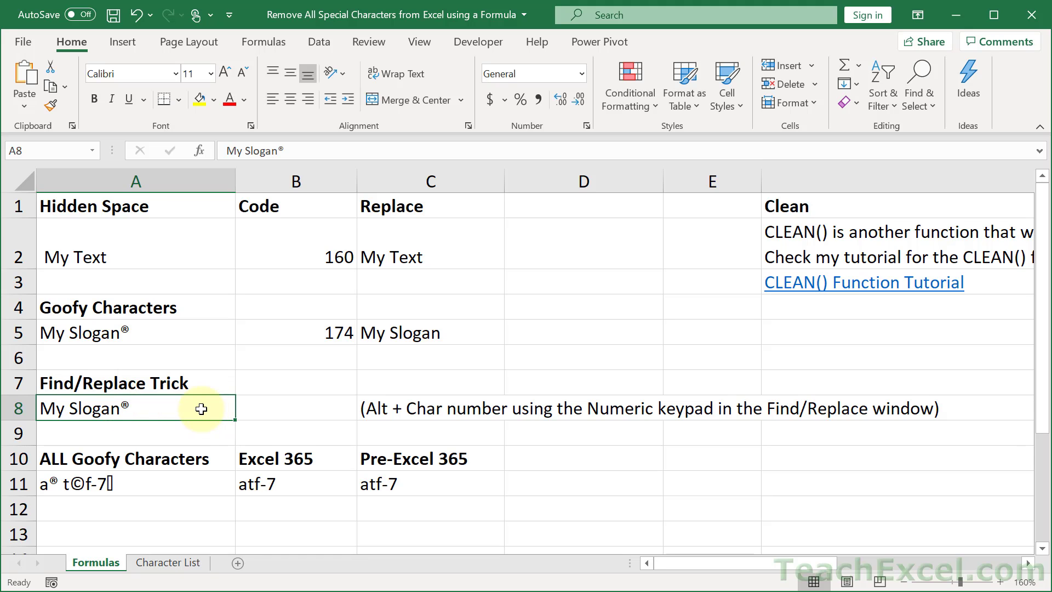
{"action": "key", "text": "ctrl+h"}
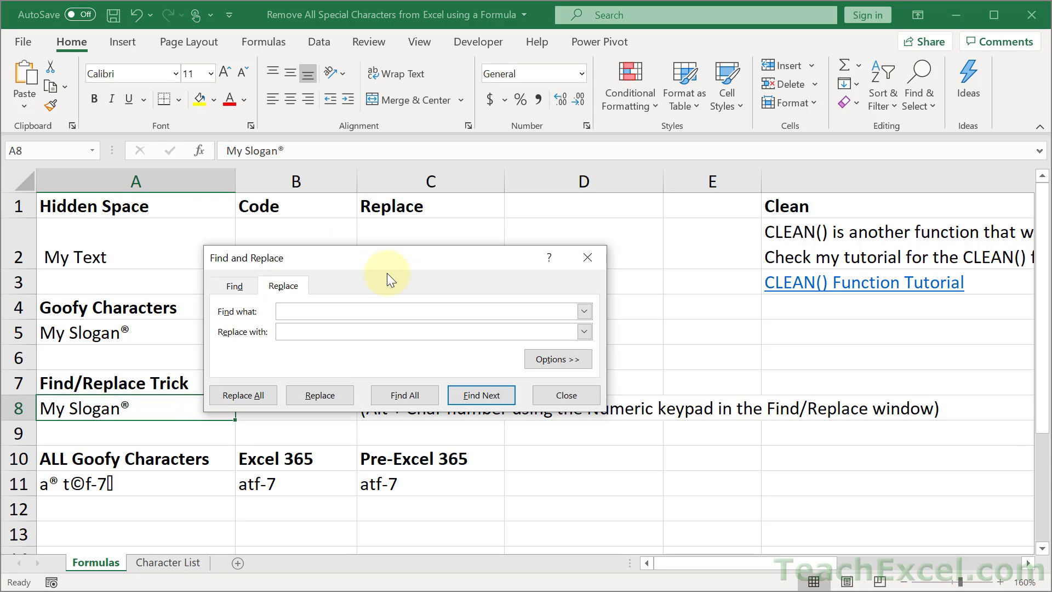
{"action": "key", "text": "ctrl+v"}
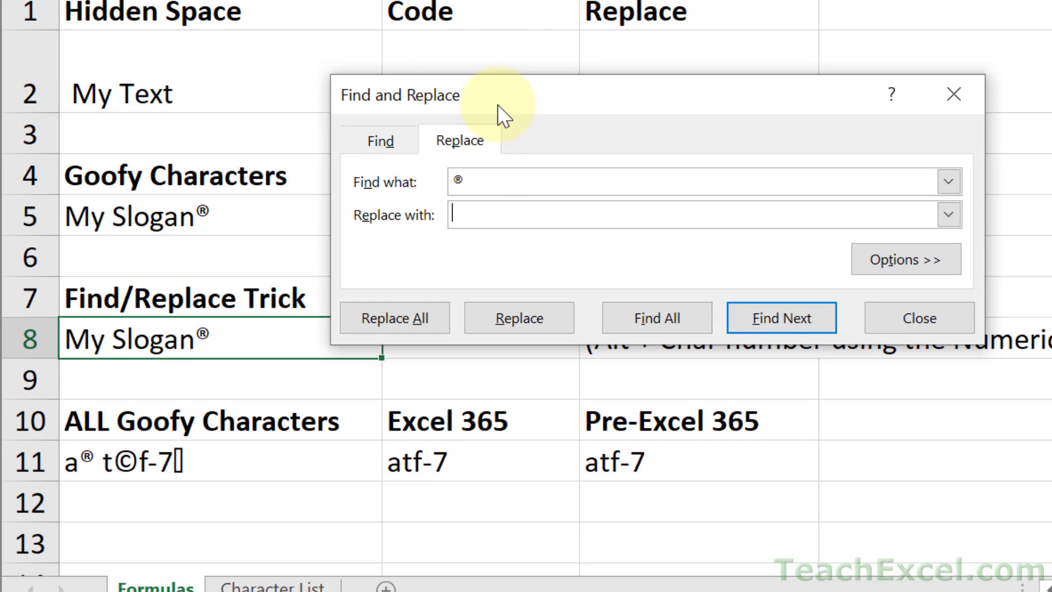
{"action": "left_click", "coordinate": [502, 323]}
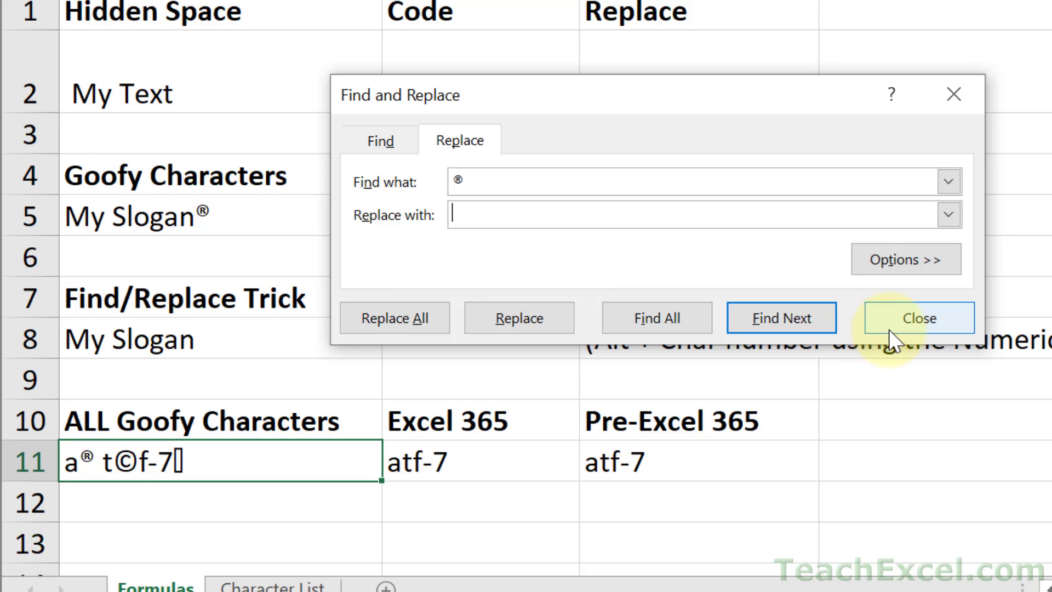
{"action": "left_click", "coordinate": [893, 324]}
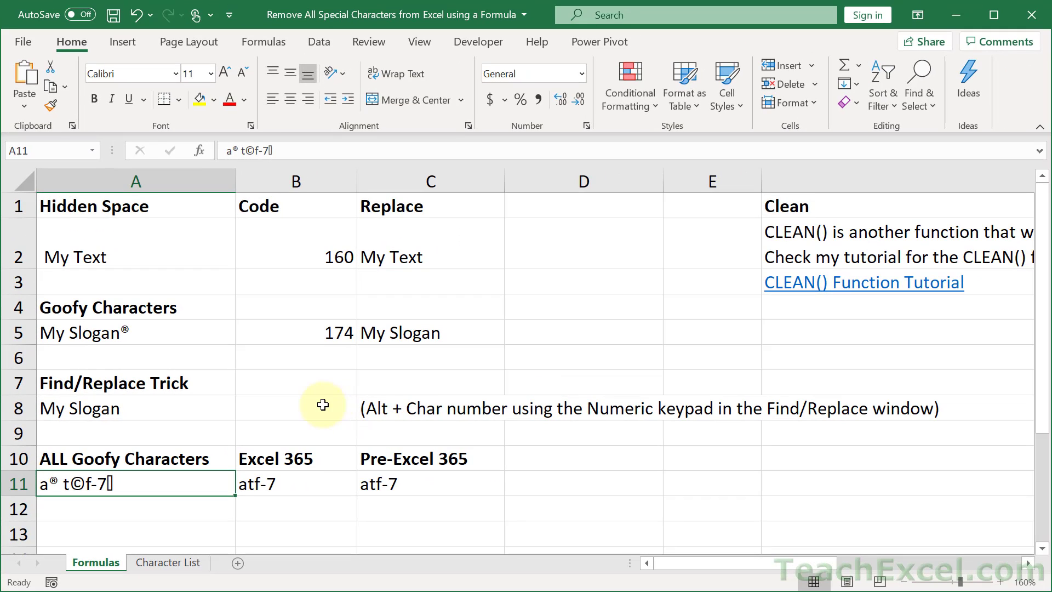
Inspect the TEXTJOIN and SEQUENCE parts of the Excel 365 formula in B11, leaving the formula as it is.
{"action": "left_click", "coordinate": [323, 405]}
{"action": "scroll", "coordinate": [313, 405], "scroll_direction": "down", "scroll_amount": 2}
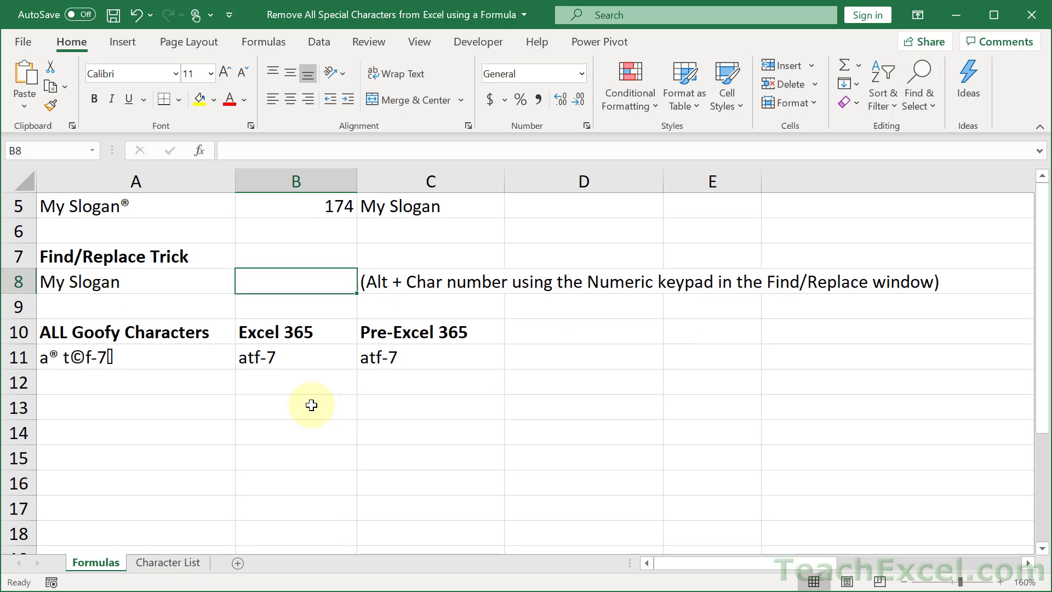
{"action": "scroll", "coordinate": [311, 405], "scroll_direction": "down", "scroll_amount": 2}
{"action": "scroll", "coordinate": [312, 405], "scroll_direction": "up", "scroll_amount": 1}
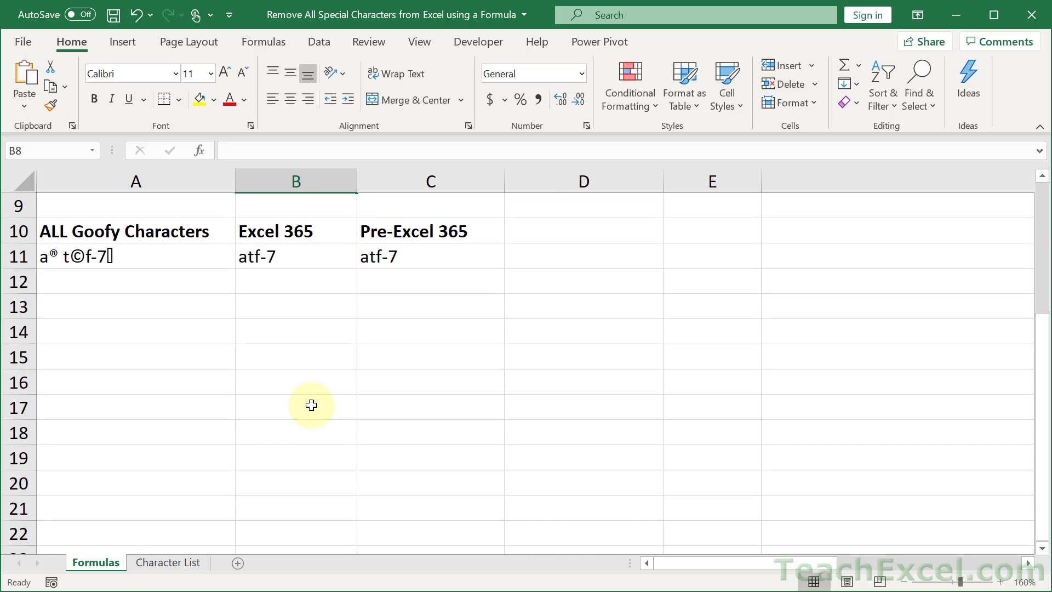
{"action": "scroll", "coordinate": [312, 405], "scroll_direction": "down", "scroll_amount": 1}
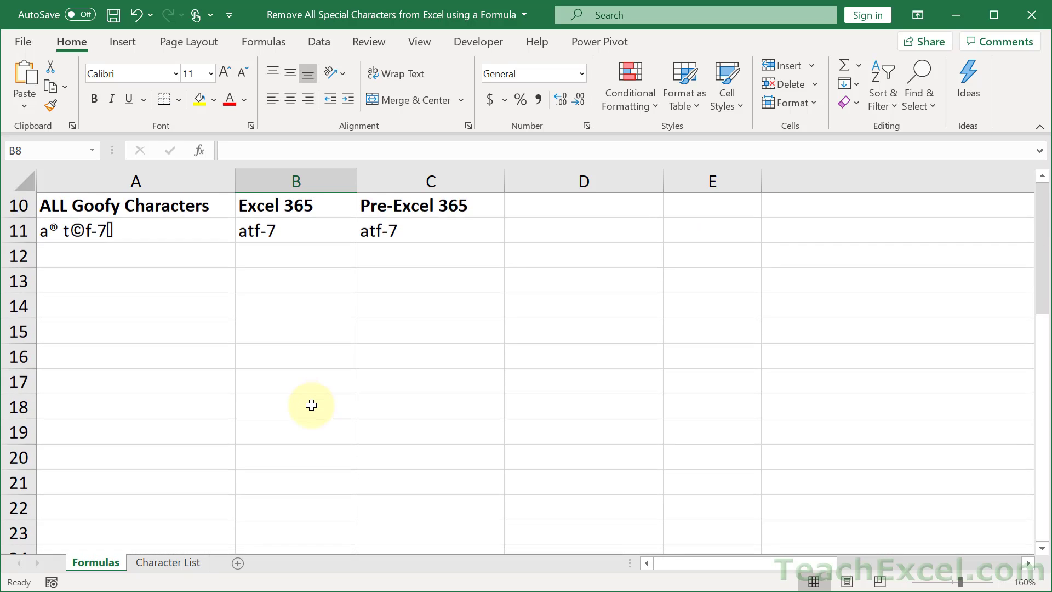
{"action": "double_click", "coordinate": [278, 236]}
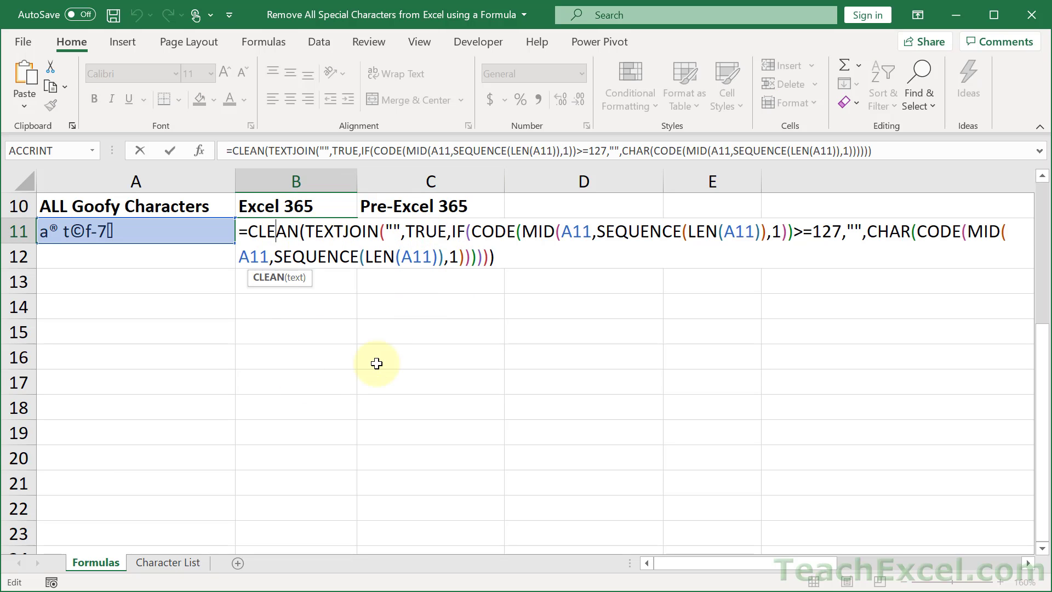
{"action": "left_click", "coordinate": [329, 231]}
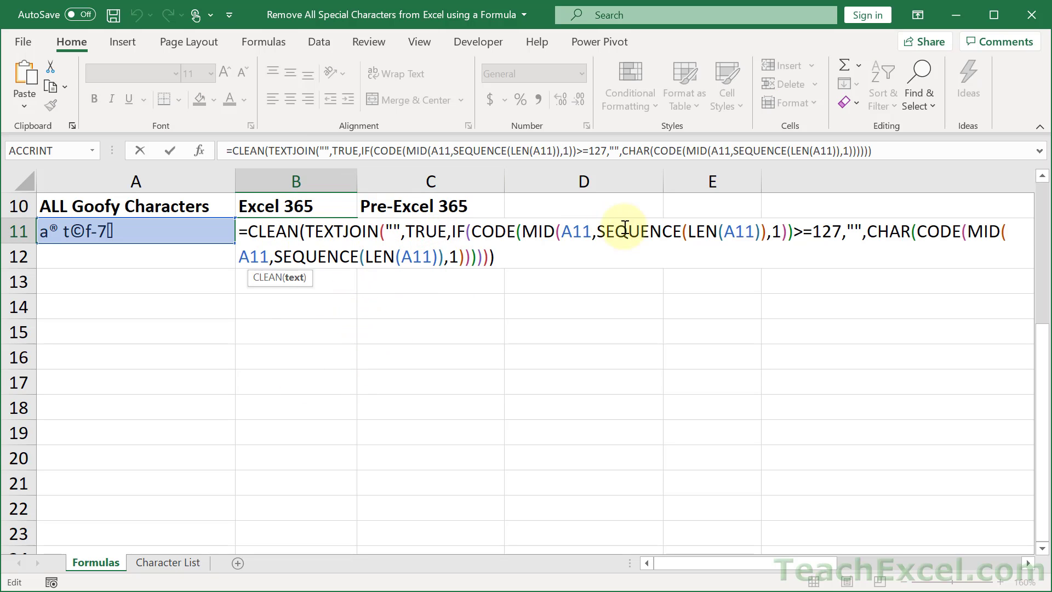
{"action": "left_click", "coordinate": [641, 232]}
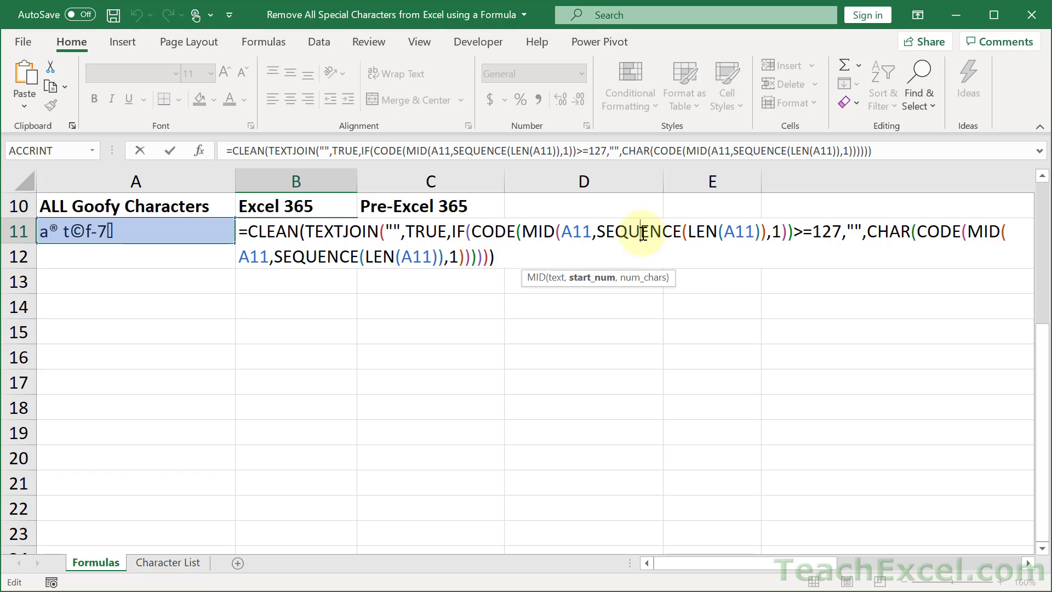
{"action": "key", "text": "Escape"}
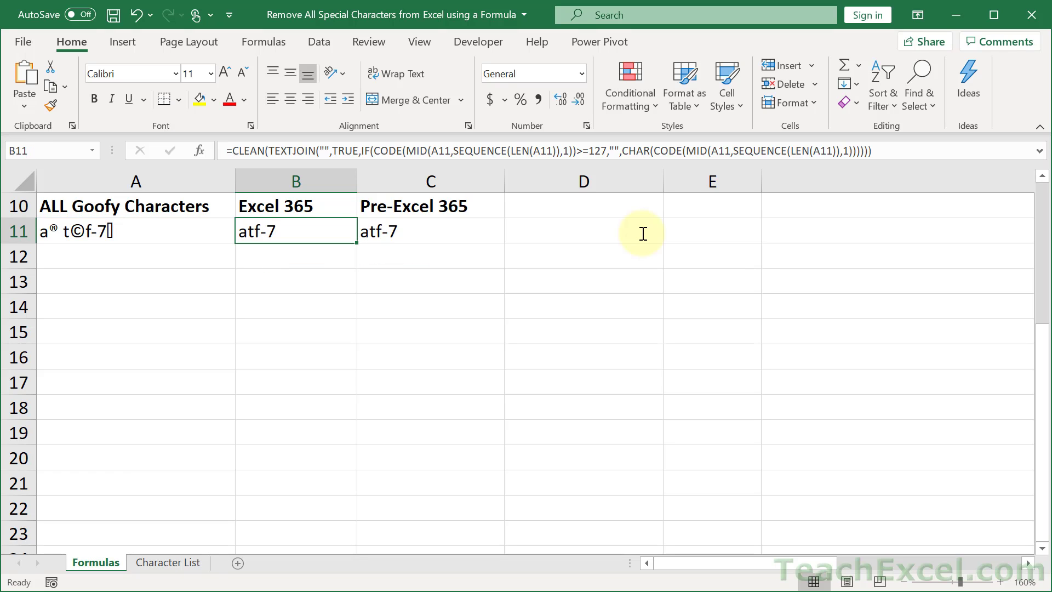
Review the CONCAT and ROW(INDIRECT parts of the Pre-Excel 365 formula in C11 and enter it as an array formula.
{"action": "double_click", "coordinate": [431, 233]}
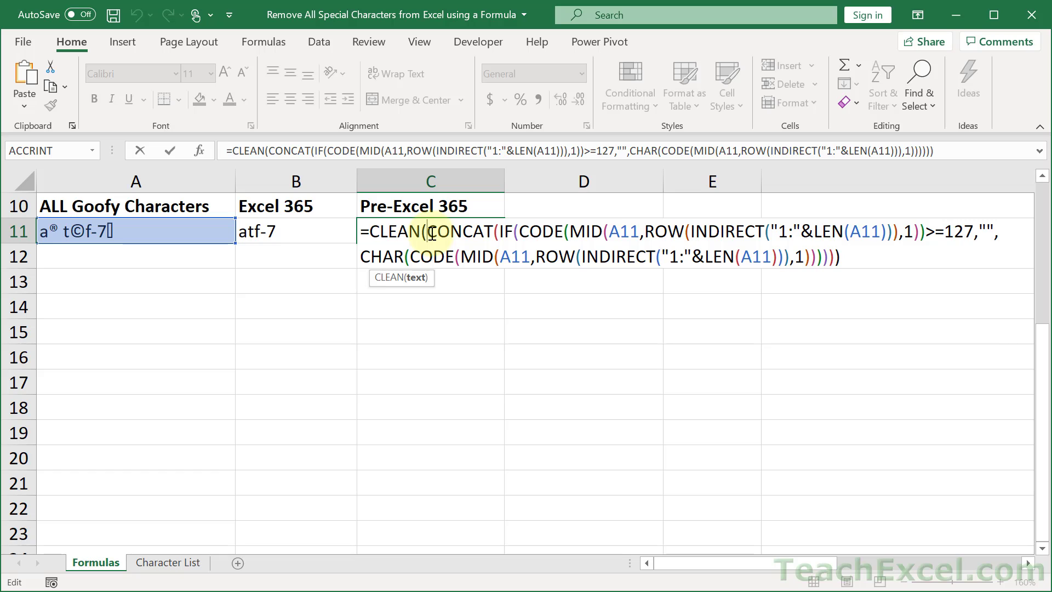
{"action": "left_click", "coordinate": [472, 230]}
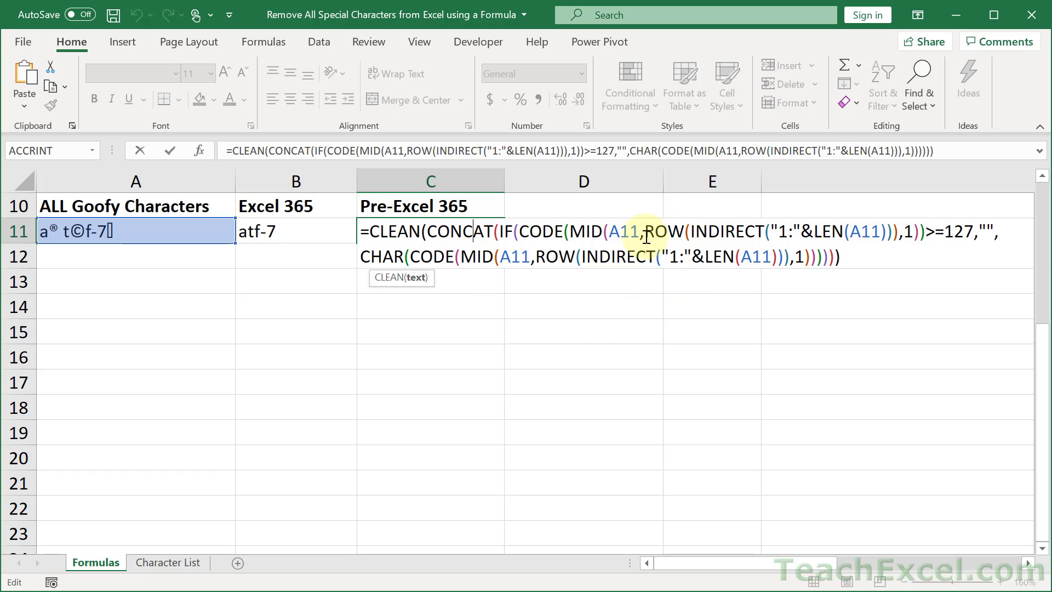
{"action": "left_click_drag", "start_coordinate": [645, 231], "coordinate": [763, 241]}
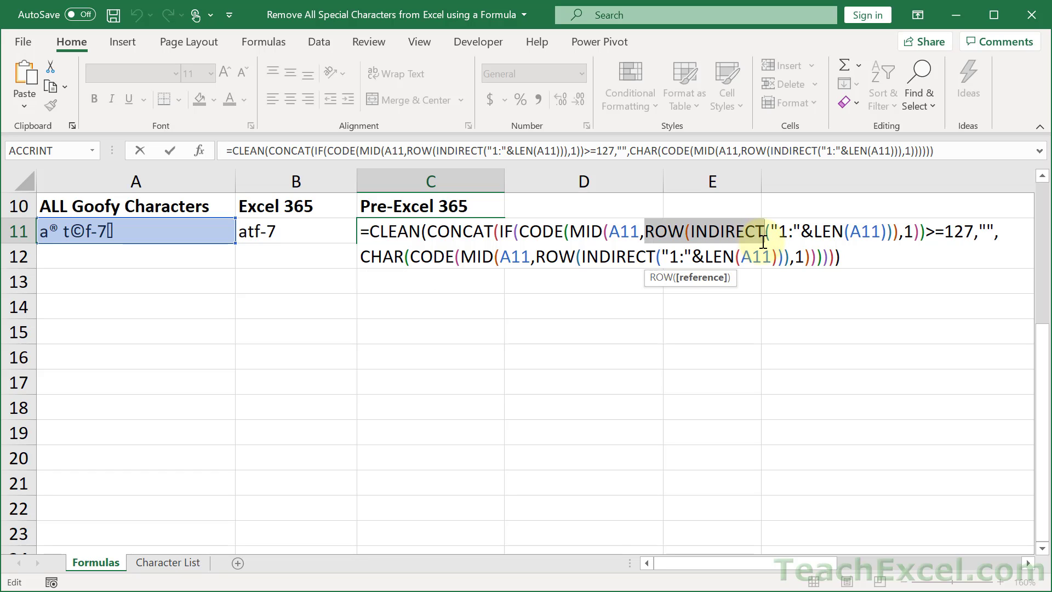
{"action": "key", "text": "ctrl+shift+Return"}
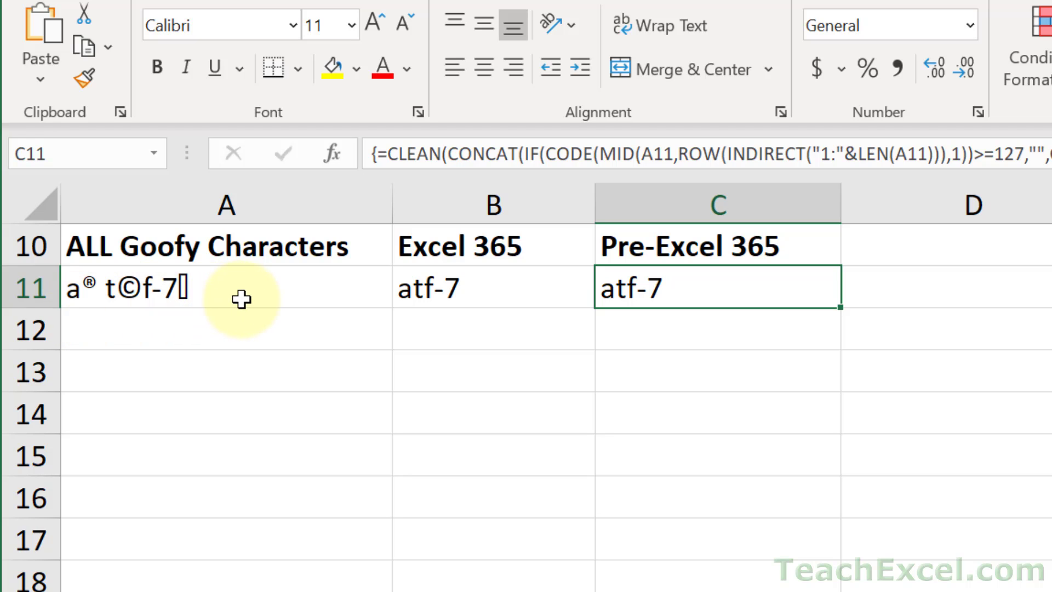
Select the source text in A11, look at the Character List sheet and return to the Formulas sheet.
{"action": "left_click", "coordinate": [241, 299]}
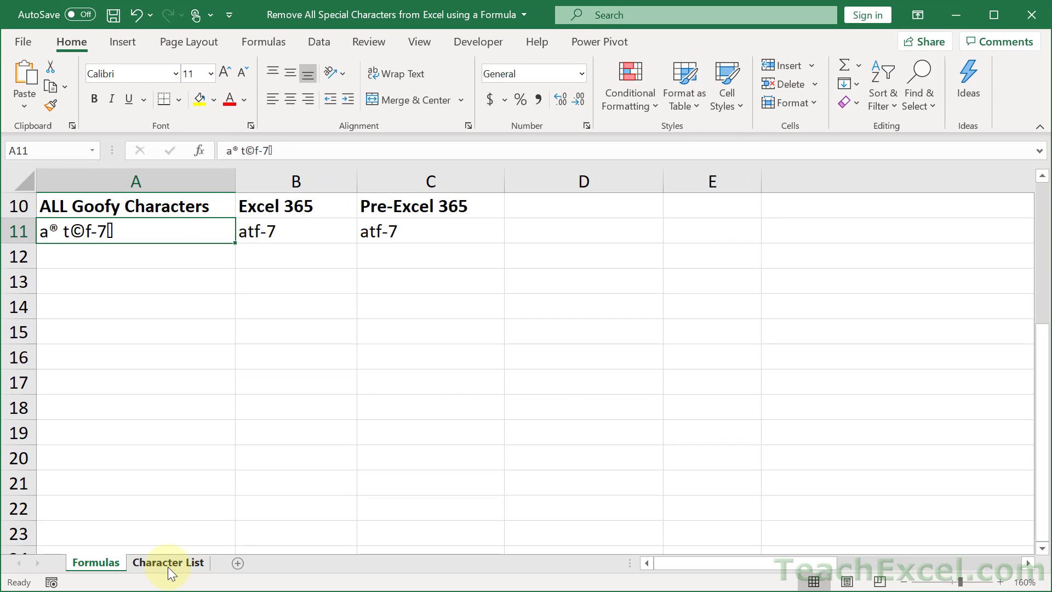
{"action": "left_click", "coordinate": [168, 568]}
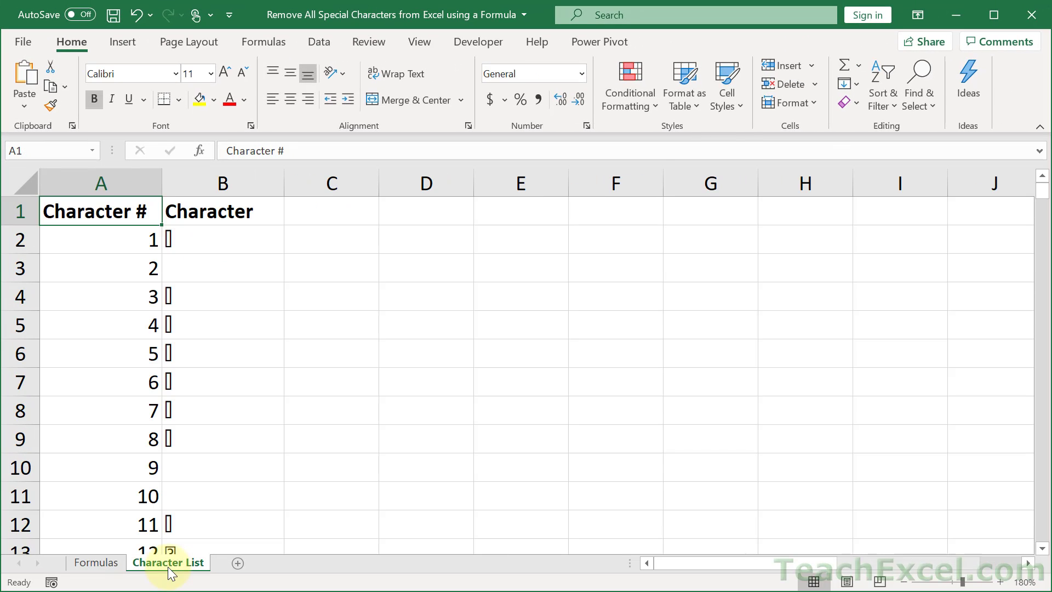
{"action": "left_click", "coordinate": [96, 565]}
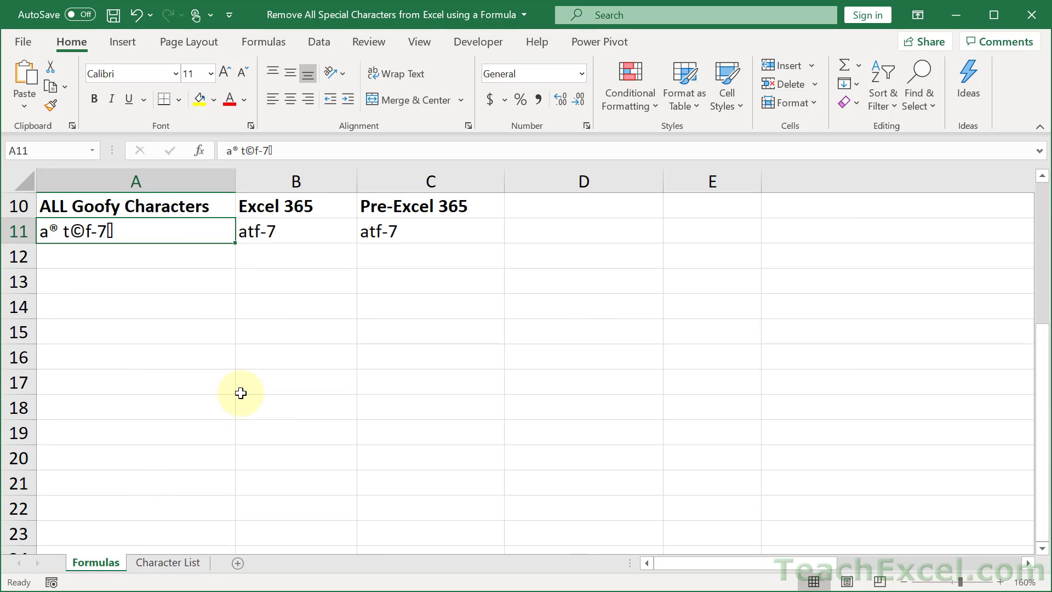
Examine the MID, CODE, IF and SEQUENCE functions nested in the B11 formula without changing it.
{"action": "double_click", "coordinate": [267, 233]}
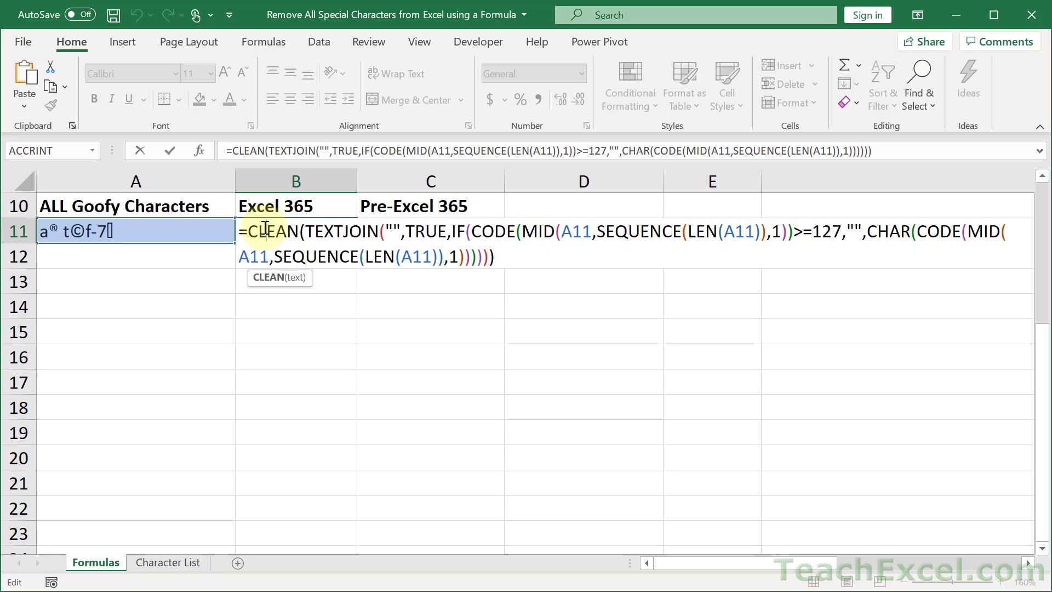
{"action": "left_click", "coordinate": [538, 232]}
{"action": "left_click", "coordinate": [483, 232]}
{"action": "left_click", "coordinate": [457, 231]}
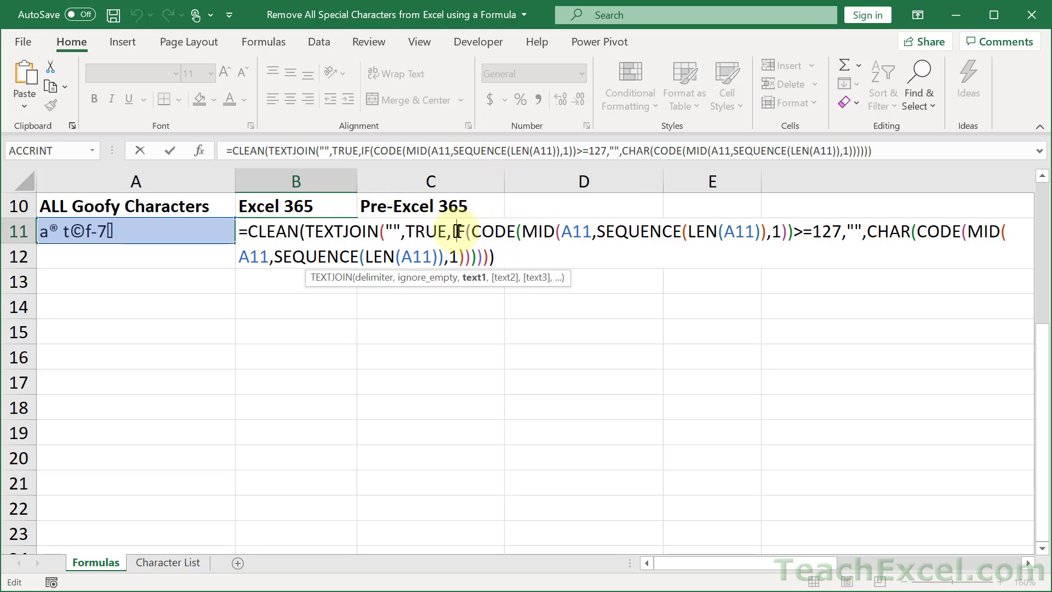
{"action": "left_click", "coordinate": [306, 257]}
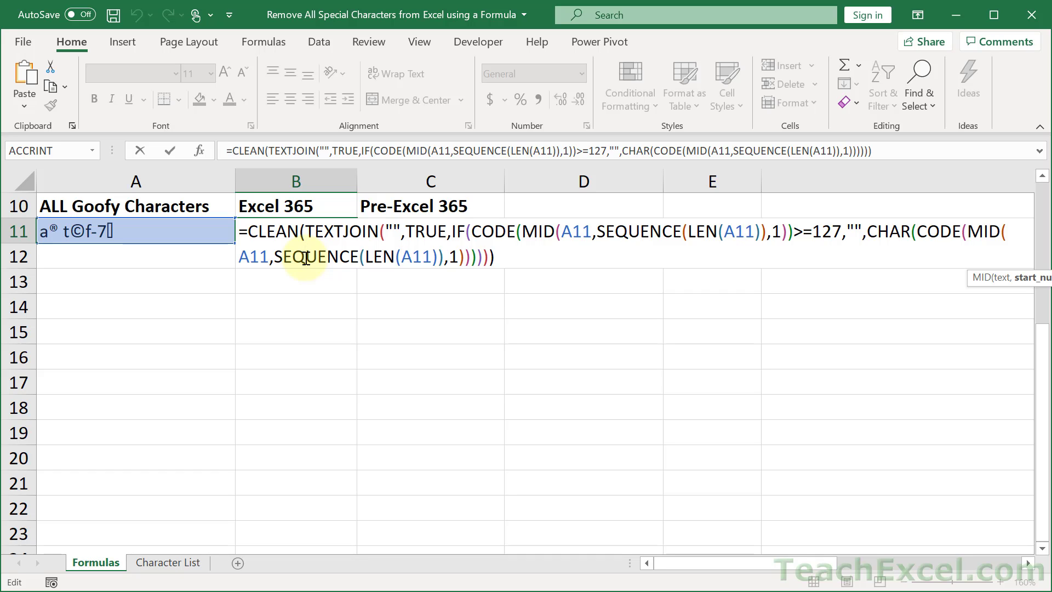
{"action": "key", "text": "Escape"}
Copy the CLEAN(CONCAT(IF(CODE(MID(…)))) formula text from C11 and enter it in A13 as a regular formula that references A11.
{"action": "double_click", "coordinate": [395, 233]}
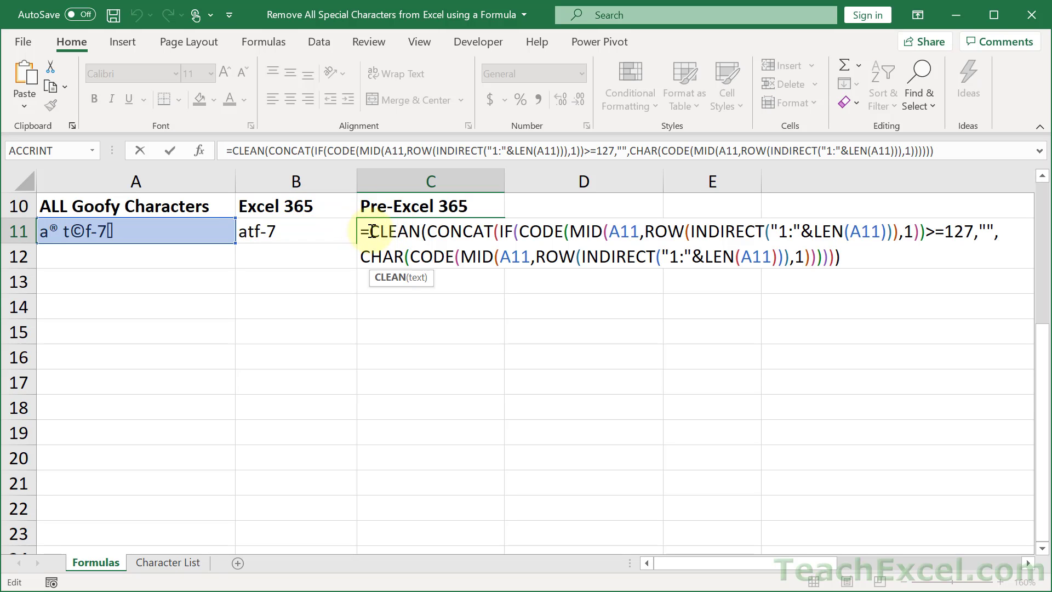
{"action": "left_click_drag", "start_coordinate": [371, 230], "coordinate": [878, 251]}
{"action": "key", "text": "ctrl+c"}
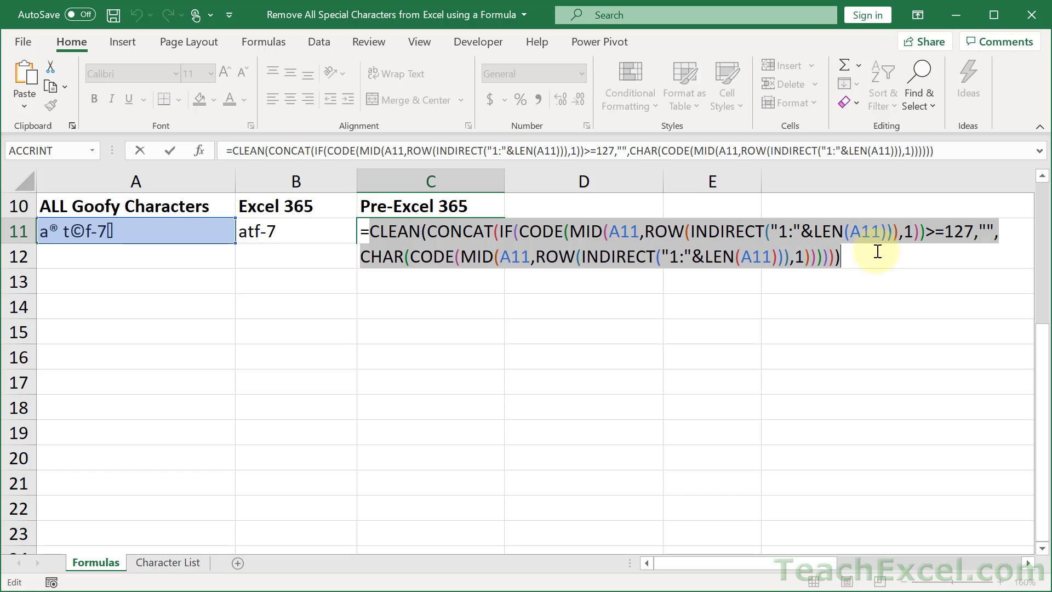
{"action": "key", "text": "Escape"}
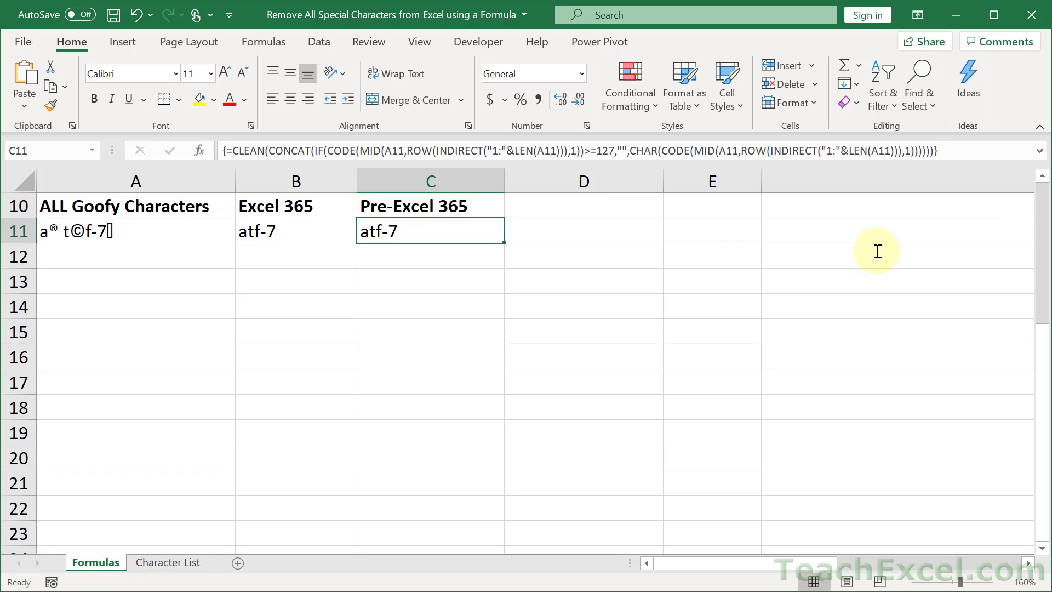
{"action": "left_click", "coordinate": [202, 283]}
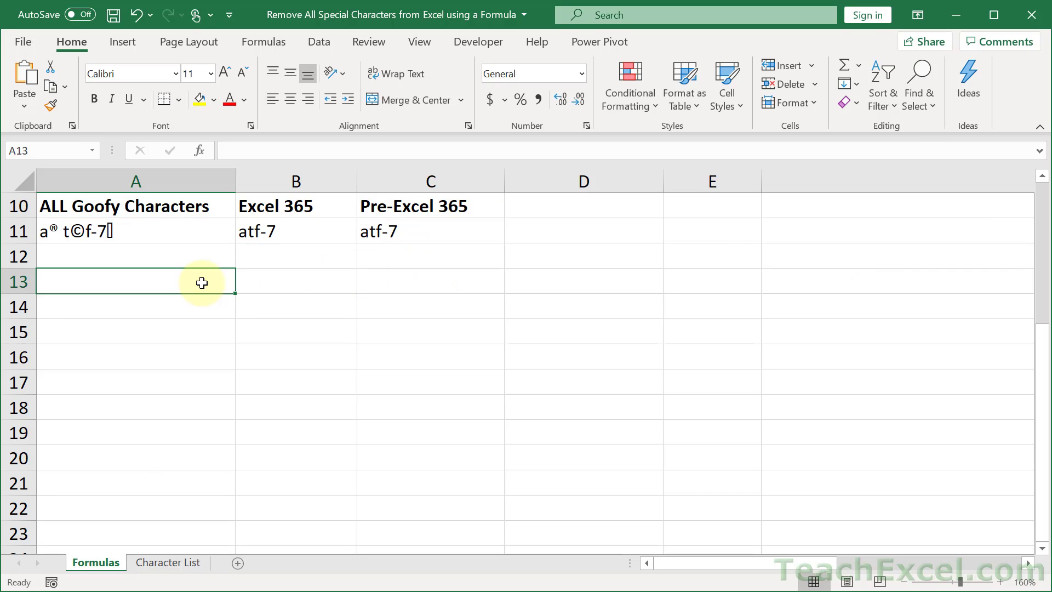
{"action": "type", "text": "="}
{"action": "key", "text": "ctrl+v"}
{"action": "key", "text": "Return"}
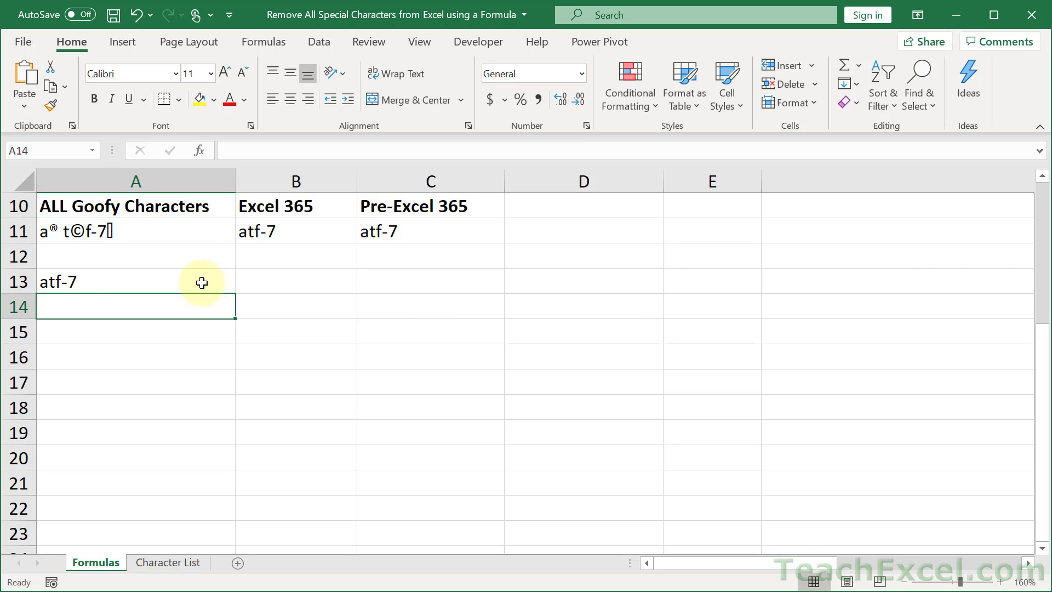
Re-enter the CLEAN(CONCAT(IF(CODE(MID(…))))) formula in A13 as an array formula.
{"action": "left_click", "coordinate": [1001, 582]}
{"action": "left_click", "coordinate": [1000, 583]}
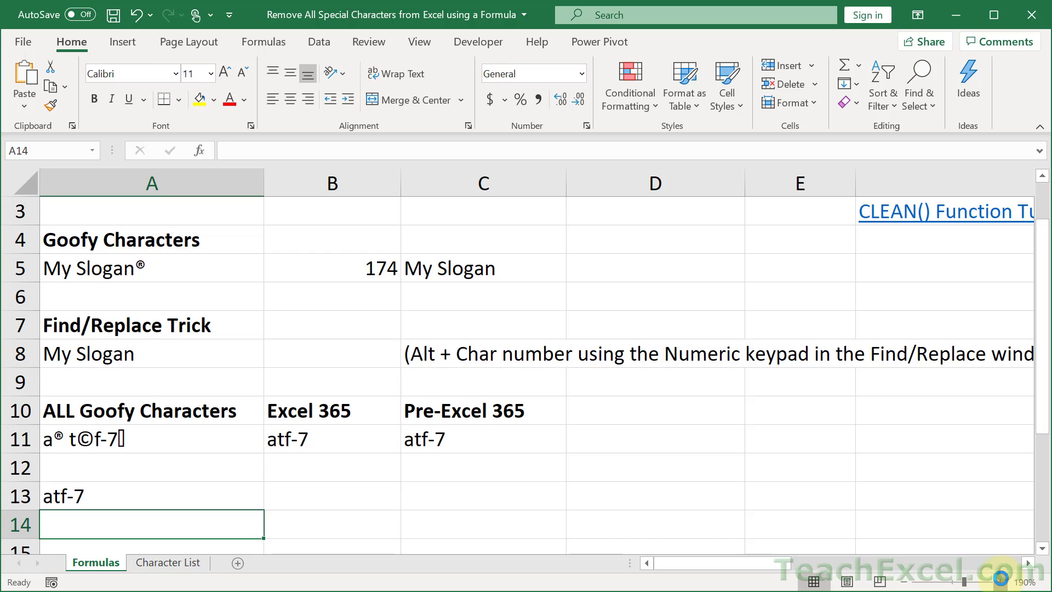
{"action": "left_click", "coordinate": [1001, 582]}
{"action": "left_click", "coordinate": [1001, 582]}
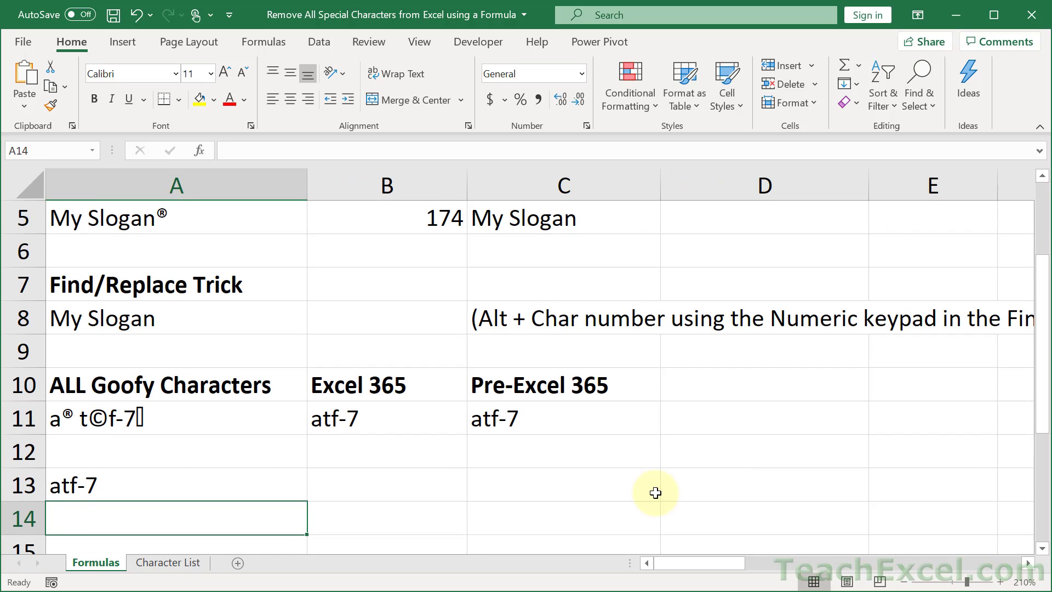
{"action": "scroll", "coordinate": [656, 492], "scroll_direction": "down", "scroll_amount": 1}
{"action": "scroll", "coordinate": [656, 492], "scroll_direction": "down", "scroll_amount": 1}
{"action": "scroll", "coordinate": [656, 493], "scroll_direction": "down", "scroll_amount": 1}
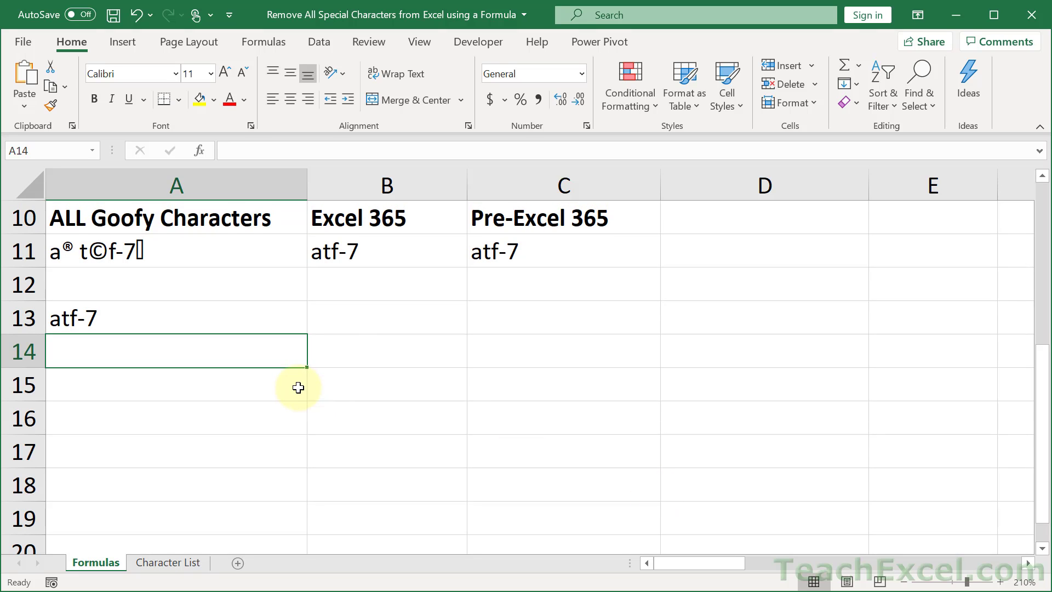
{"action": "left_click", "coordinate": [253, 320]}
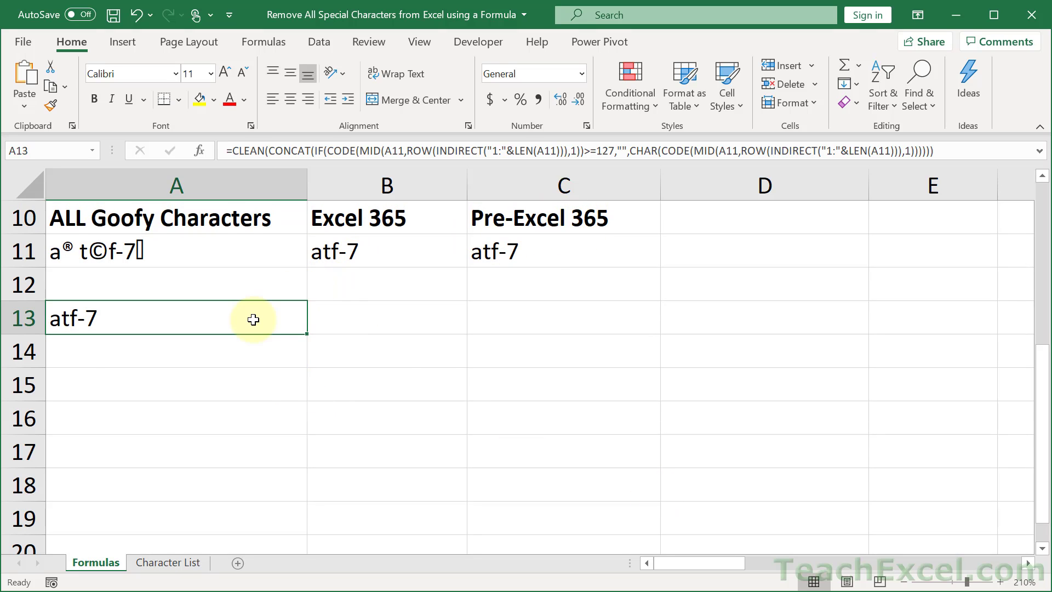
{"action": "double_click", "coordinate": [253, 319]}
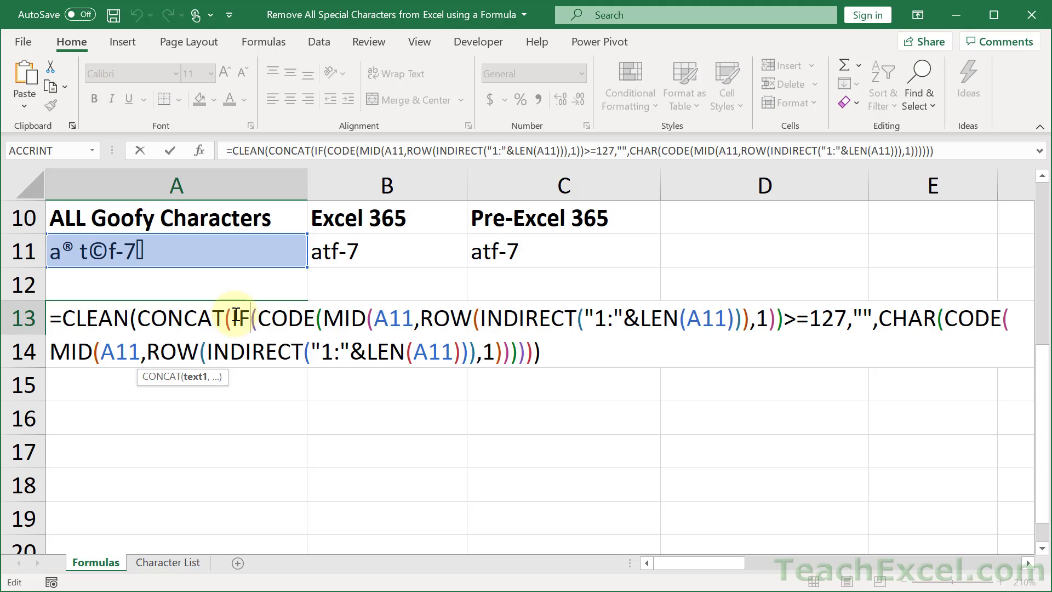
{"action": "key", "text": "ctrl+shift+Return"}
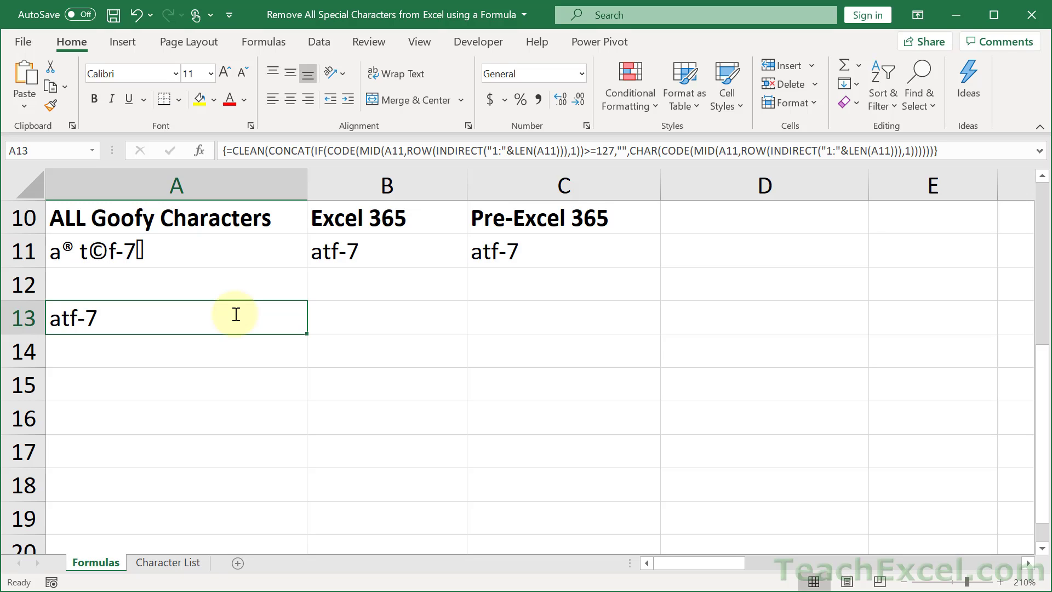
Copy the CONCAT(IF(CODE(MID(…)))) part inside CLEAN from the A13 formula and enter it as a regular formula in A14.
{"action": "double_click", "coordinate": [236, 314]}
{"action": "left_click", "coordinate": [75, 318]}
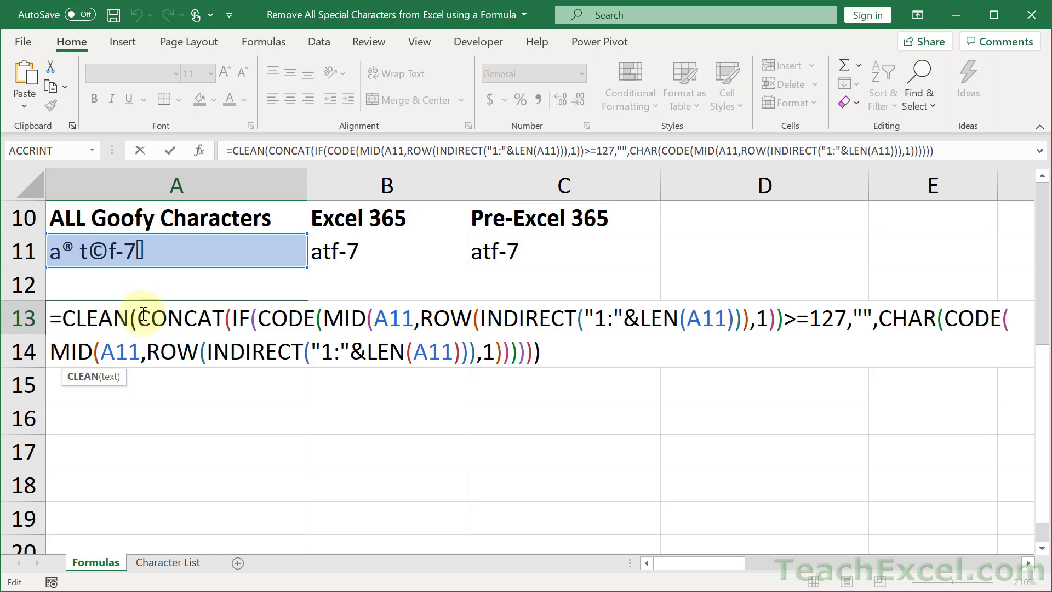
{"action": "left_click_drag", "start_coordinate": [138, 317], "coordinate": [535, 354]}
{"action": "key", "text": "ctrl+c"}
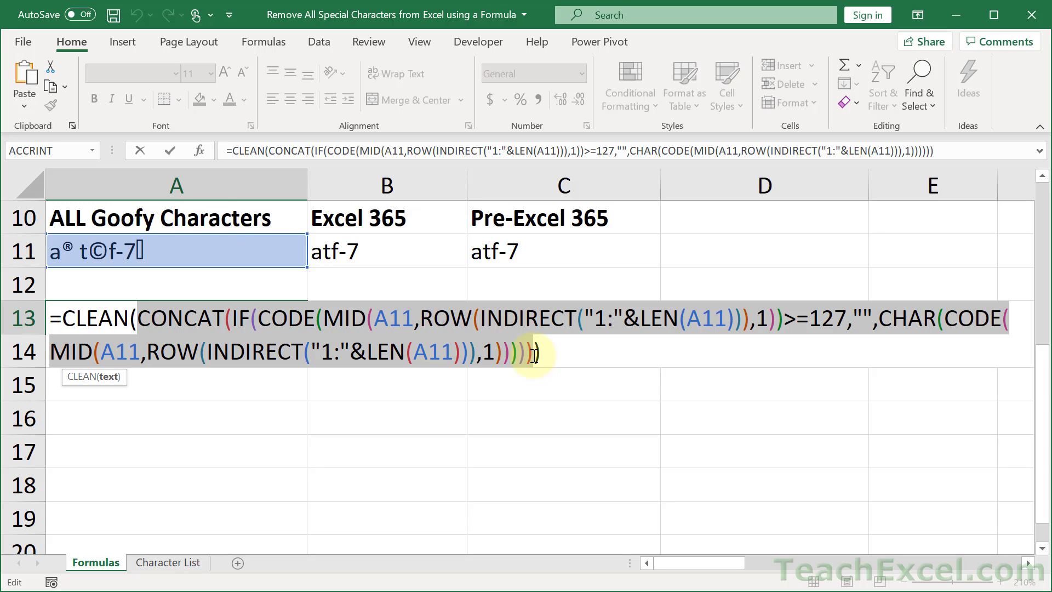
{"action": "key", "text": "ctrl+shift+Return"}
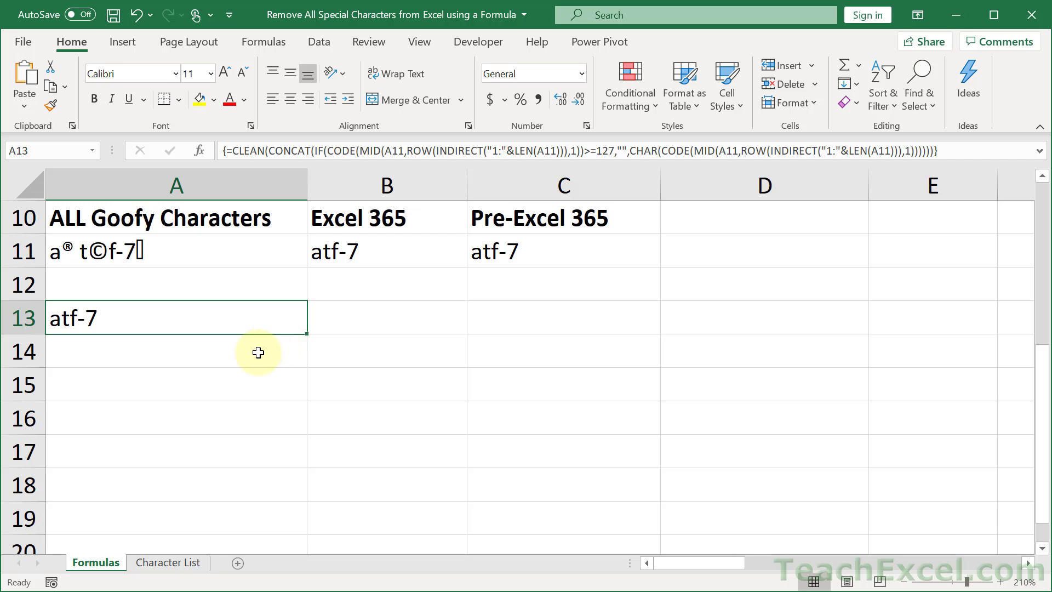
{"action": "left_click", "coordinate": [277, 352]}
{"action": "type", "text": "="}
{"action": "key", "text": "ctrl+v"}
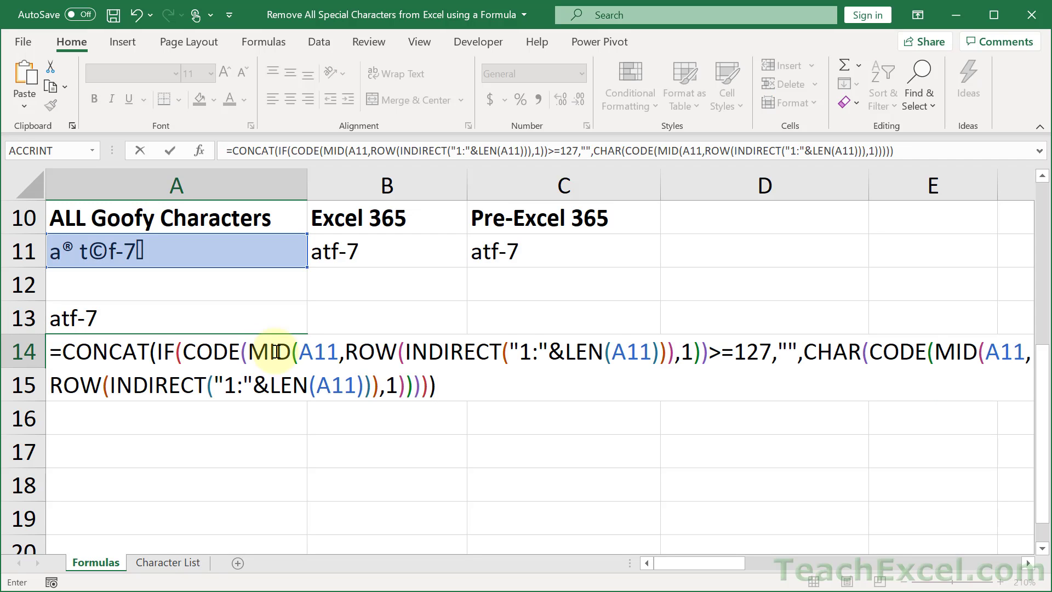
{"action": "key", "text": "Return"}
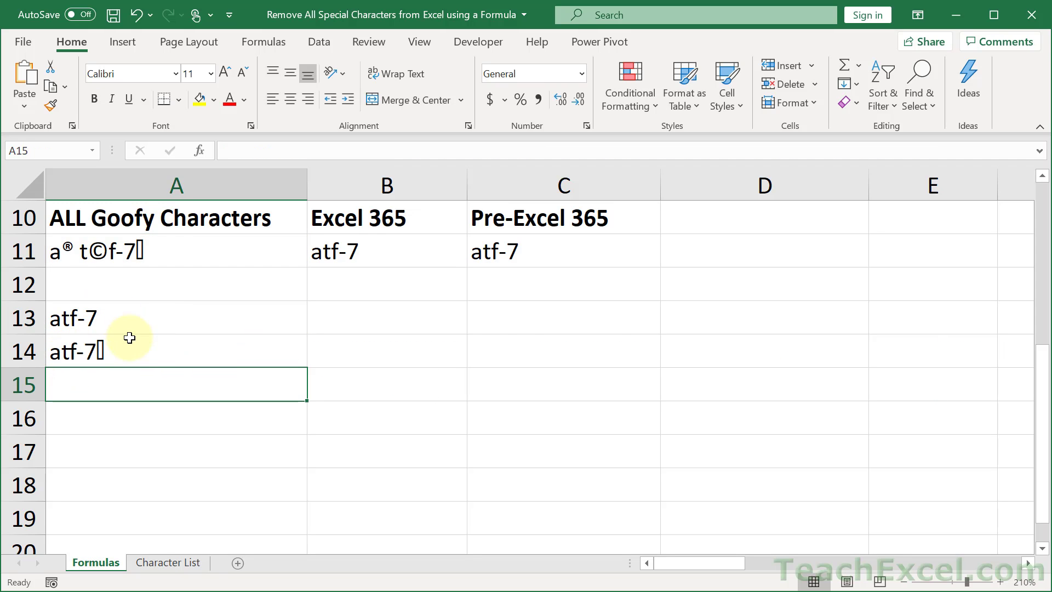
Copy the IF(CODE(MID(…))>=127,"",CHAR(…)) part inside CONCAT from A14 and enter it as its own formula in B15.
{"action": "double_click", "coordinate": [128, 317]}
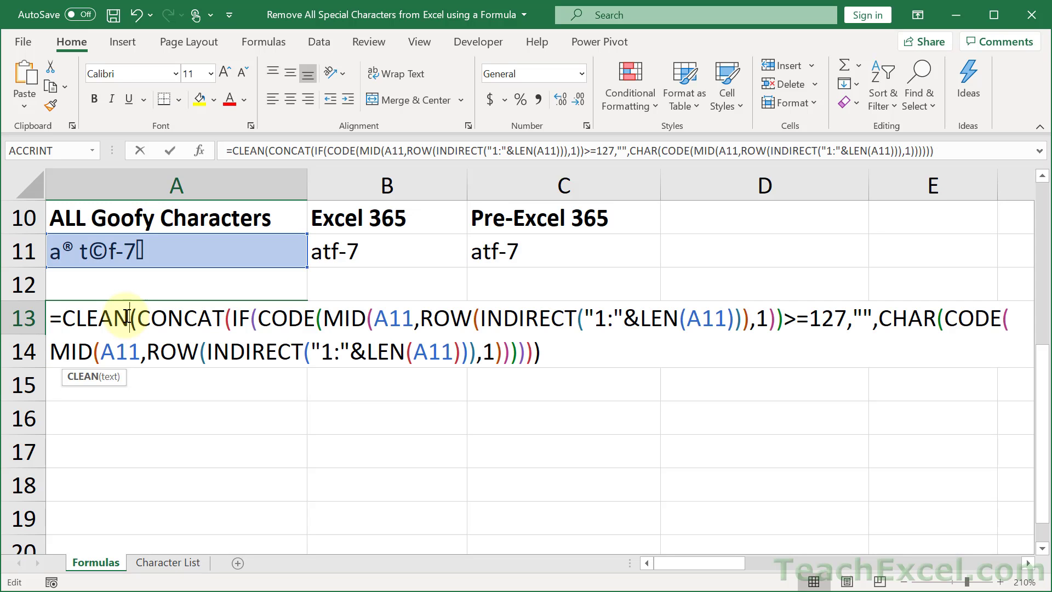
{"action": "key", "text": "Escape"}
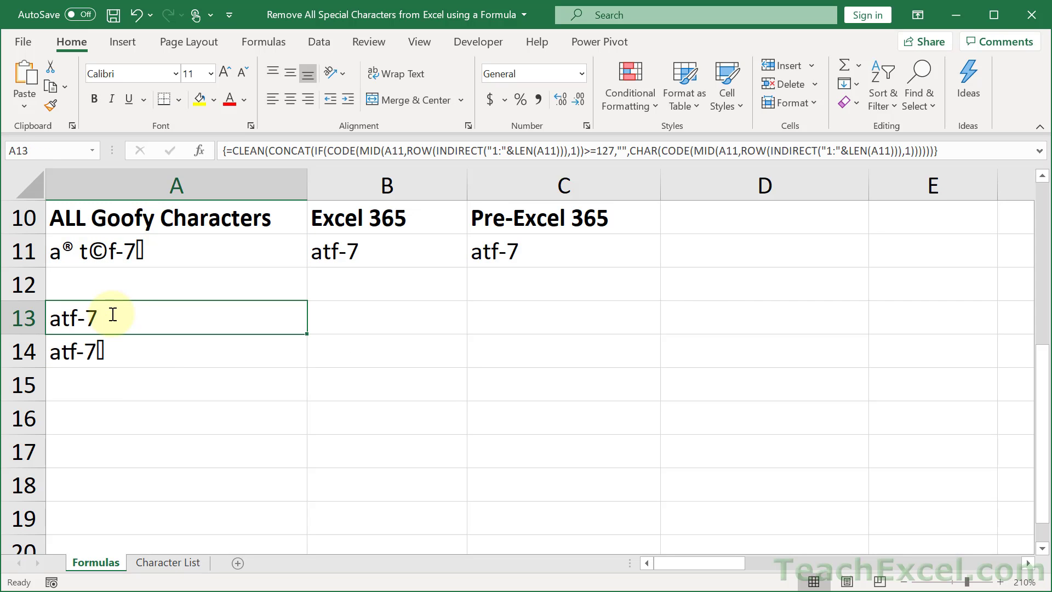
{"action": "double_click", "coordinate": [123, 350]}
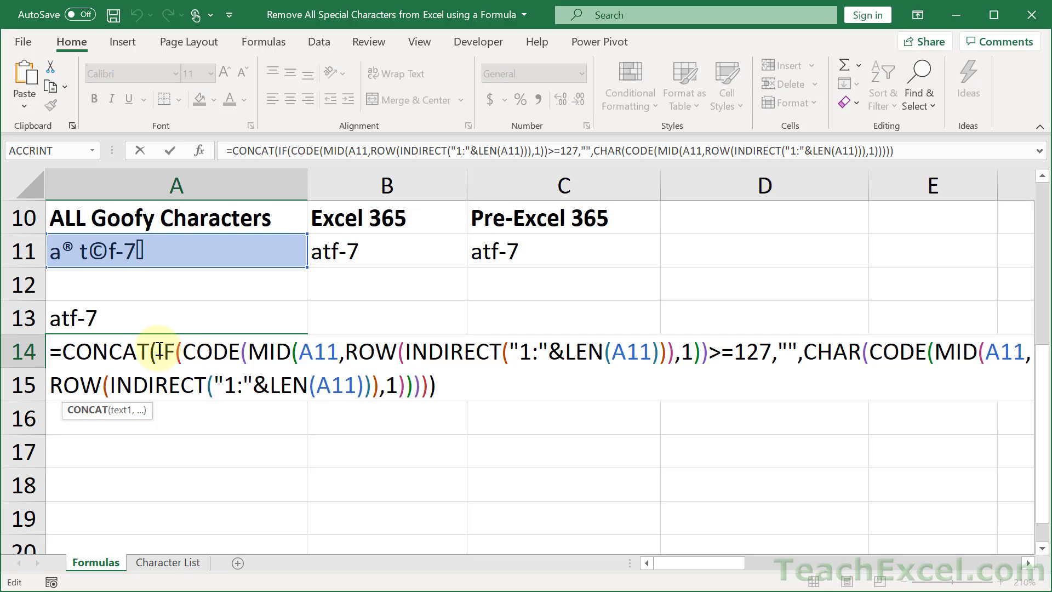
{"action": "left_click_drag", "start_coordinate": [158, 351], "coordinate": [428, 386]}
{"action": "key", "text": "ctrl+c"}
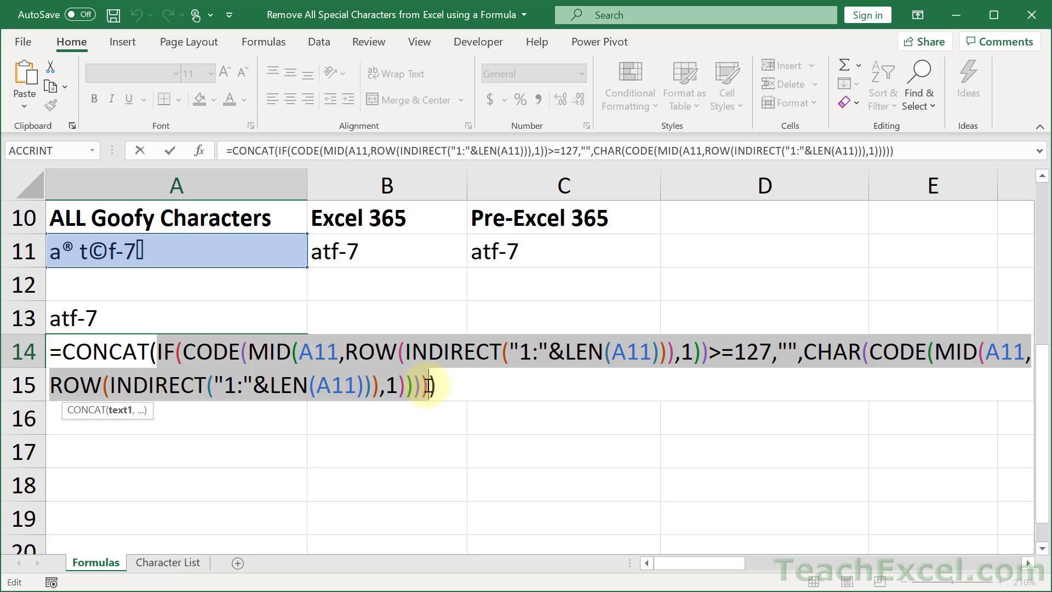
{"action": "key", "text": "ctrl+Return"}
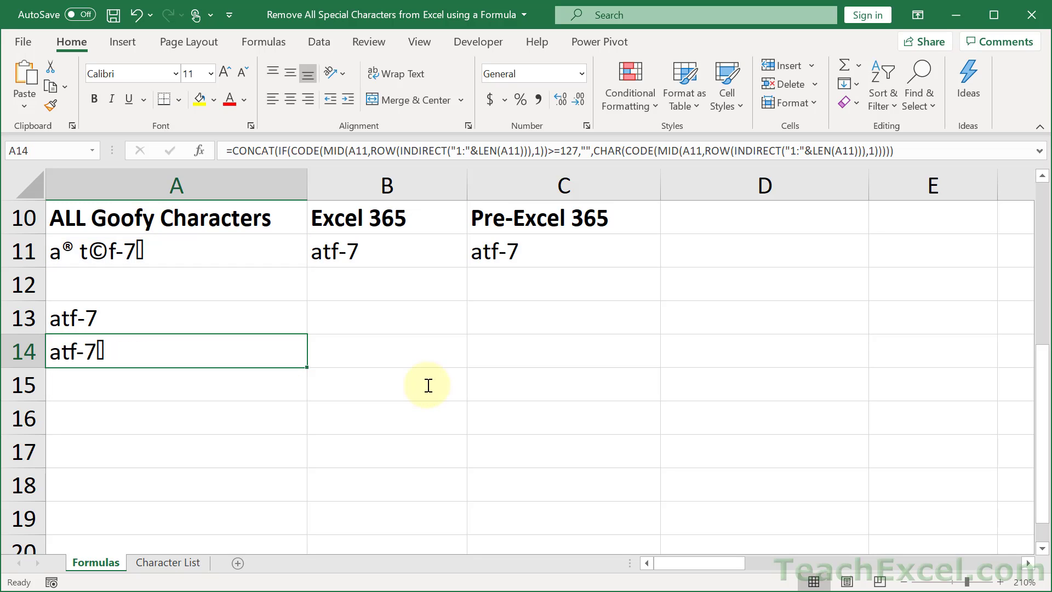
{"action": "left_click", "coordinate": [345, 383]}
{"action": "type", "text": "="}
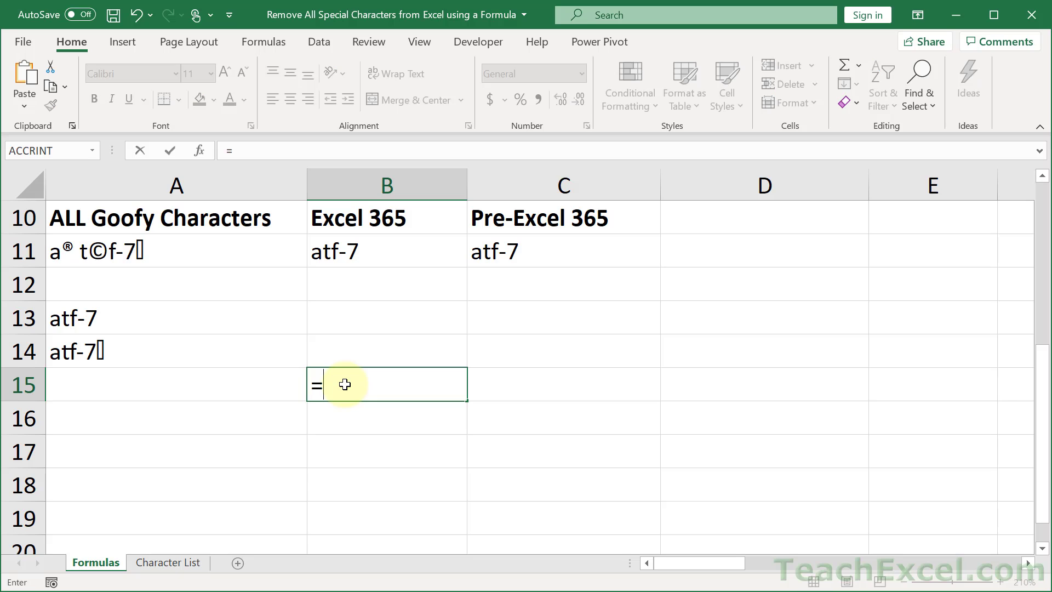
{"action": "key", "text": "ctrl+v"}
{"action": "key", "text": "Return"}
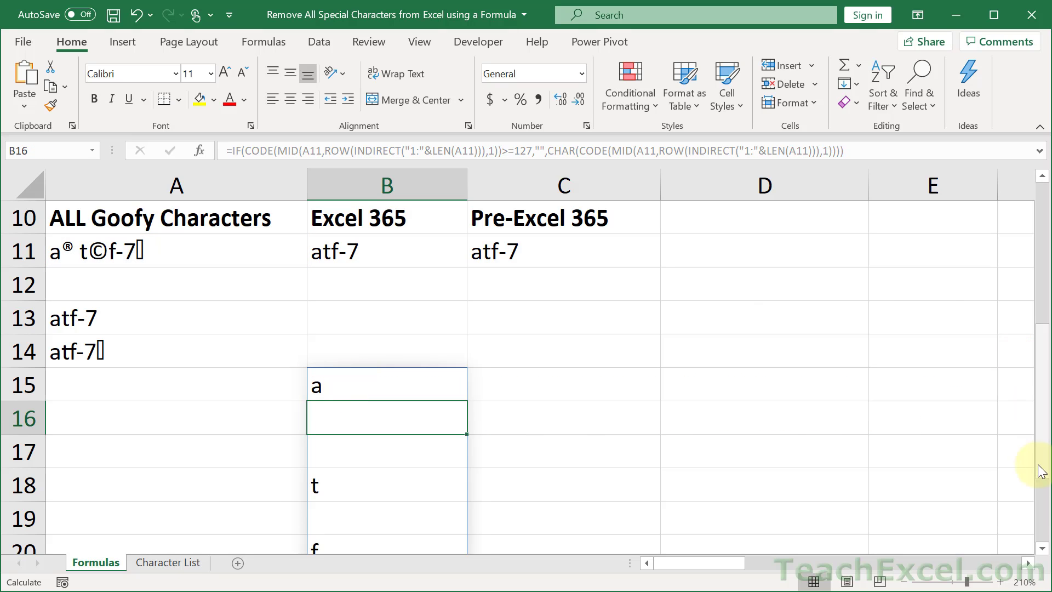
Move the spilling IF formula from B15 up to B14.
{"action": "left_click_drag", "start_coordinate": [1041, 471], "coordinate": [1036, 423]}
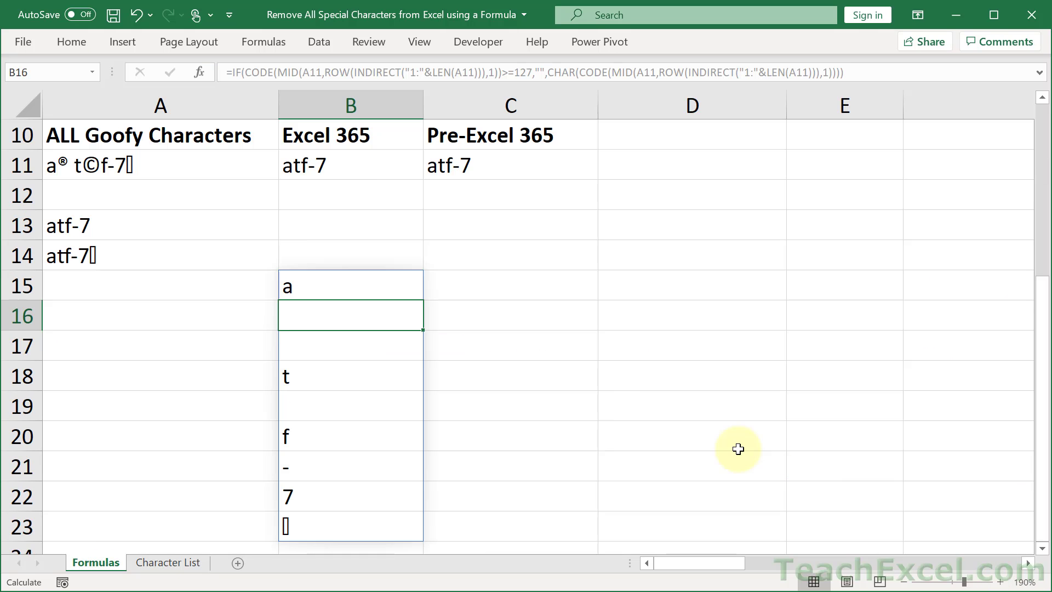
{"action": "left_click", "coordinate": [356, 279]}
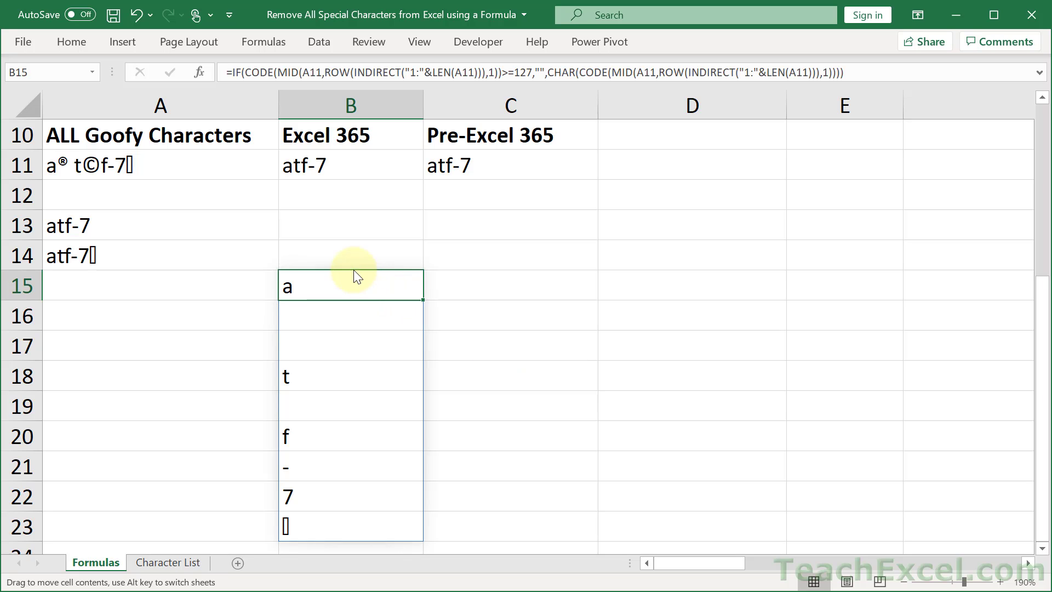
{"action": "left_click_drag", "start_coordinate": [354, 270], "coordinate": [352, 255]}
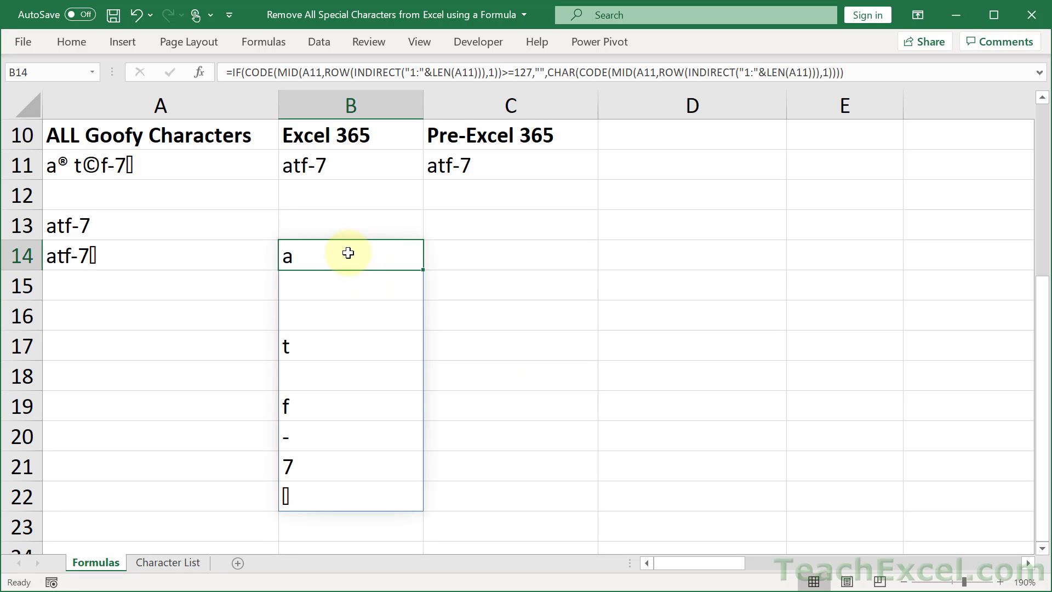
Copy the first CODE(MID(A11,ROW(INDIRECT("1:"&LEN(A11))),1)) part from the B14 formula and enter it as a formula in C14.
{"action": "double_click", "coordinate": [346, 253]}
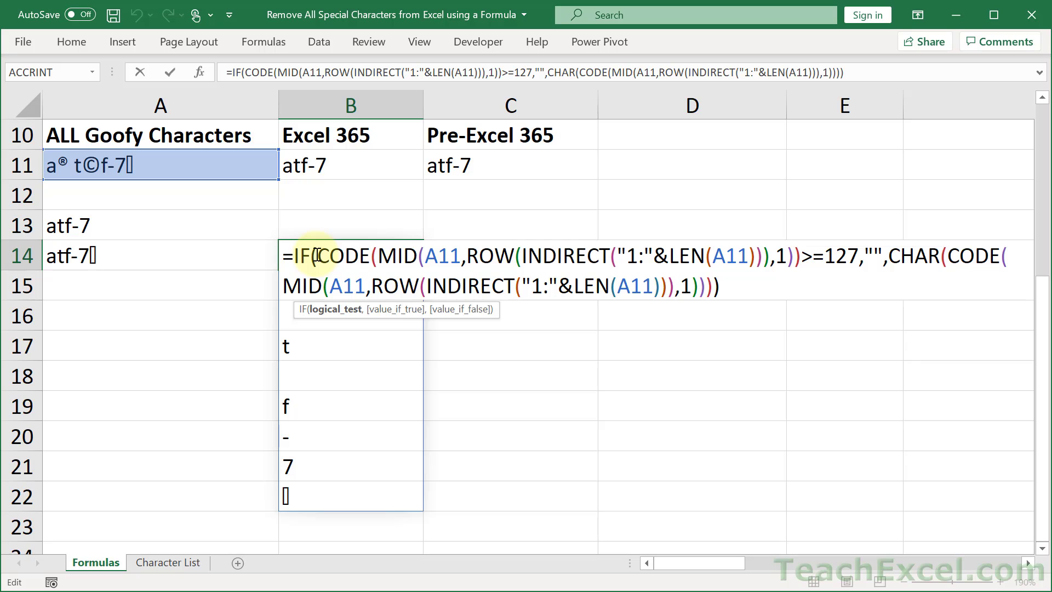
{"action": "left_click_drag", "start_coordinate": [318, 256], "coordinate": [801, 248]}
{"action": "key", "text": "ctrl+c"}
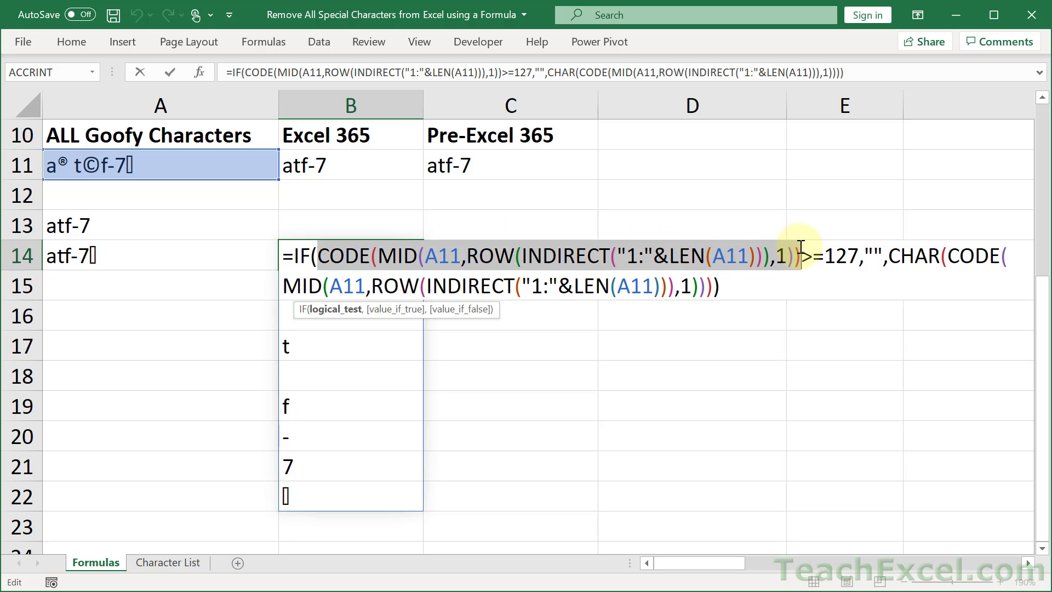
{"action": "key", "text": "Escape"}
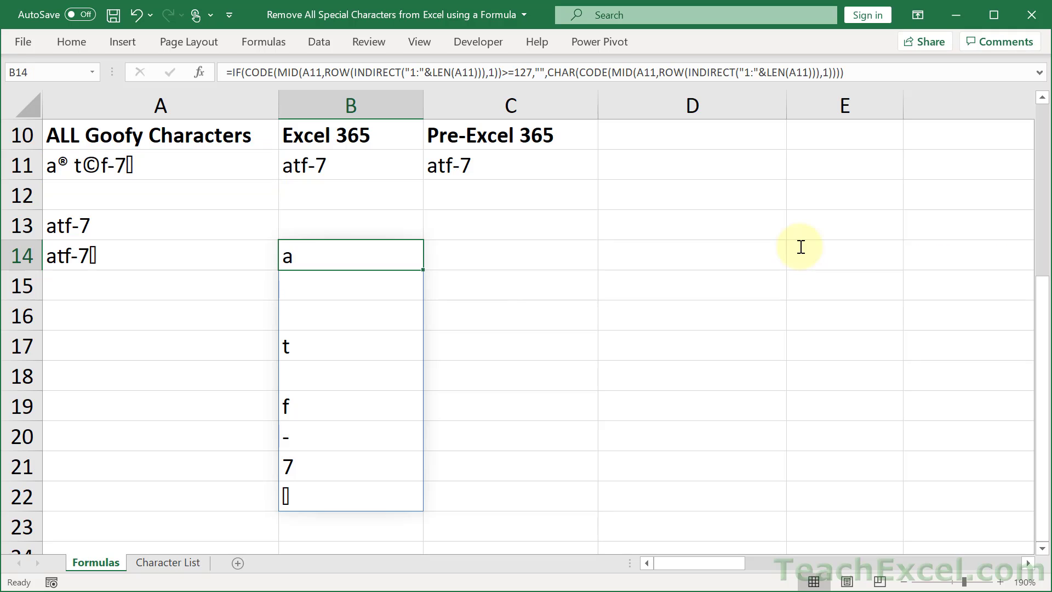
{"action": "left_click", "coordinate": [486, 254]}
{"action": "type", "text": "="}
{"action": "key", "text": "ctrl+v"}
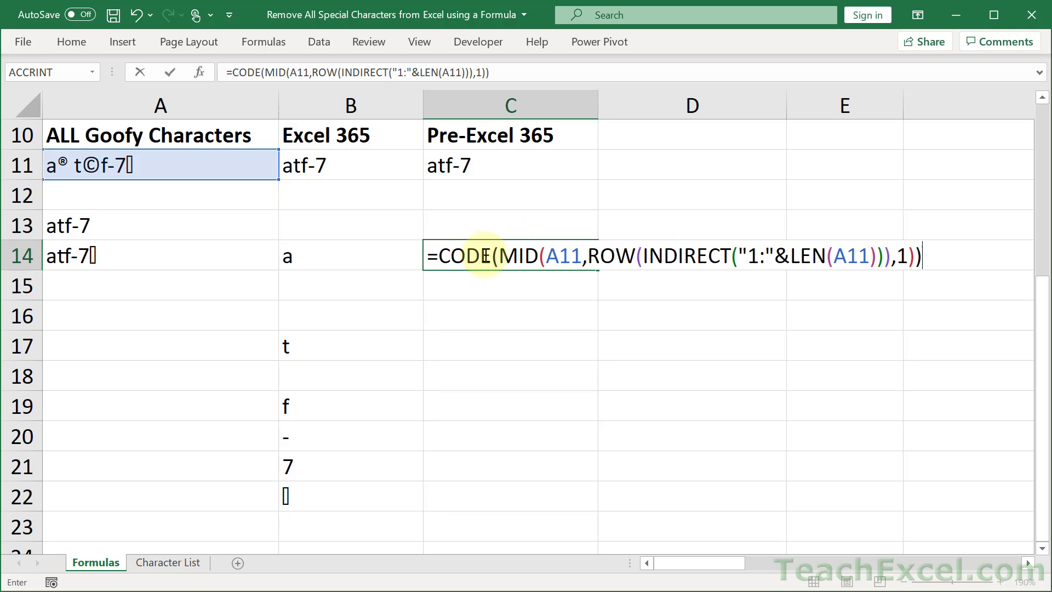
{"action": "key", "text": "Return"}
Copy the MID(A11,ROW(INDIRECT("1:"&LEN(A11))),1) part from the C14 formula and enter it as a formula in D14.
{"action": "left_click", "coordinate": [447, 261]}
{"action": "double_click", "coordinate": [446, 261]}
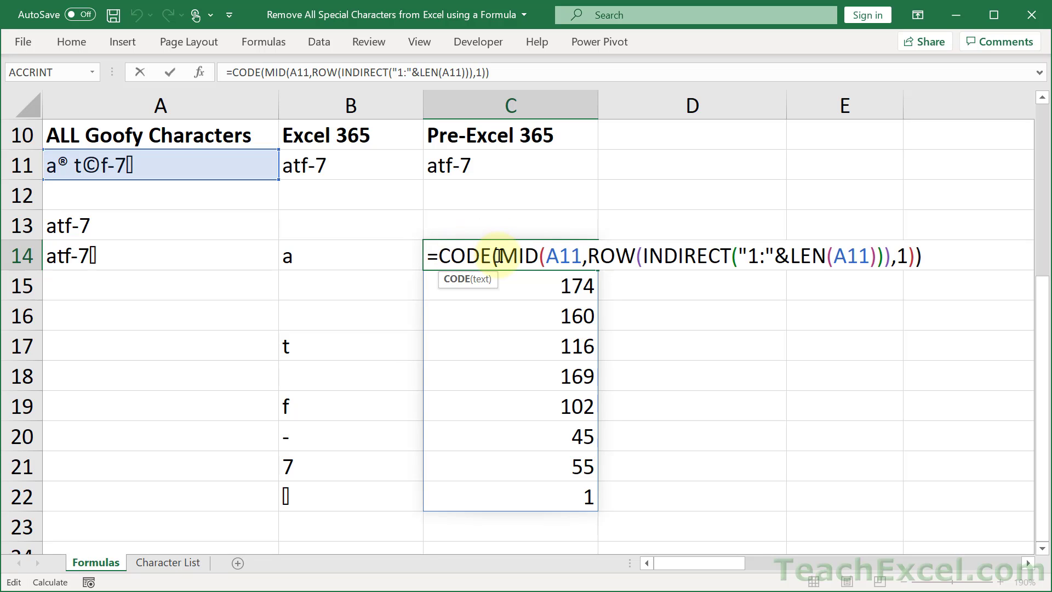
{"action": "left_click_drag", "start_coordinate": [498, 256], "coordinate": [914, 251]}
{"action": "key", "text": "ctrl+c"}
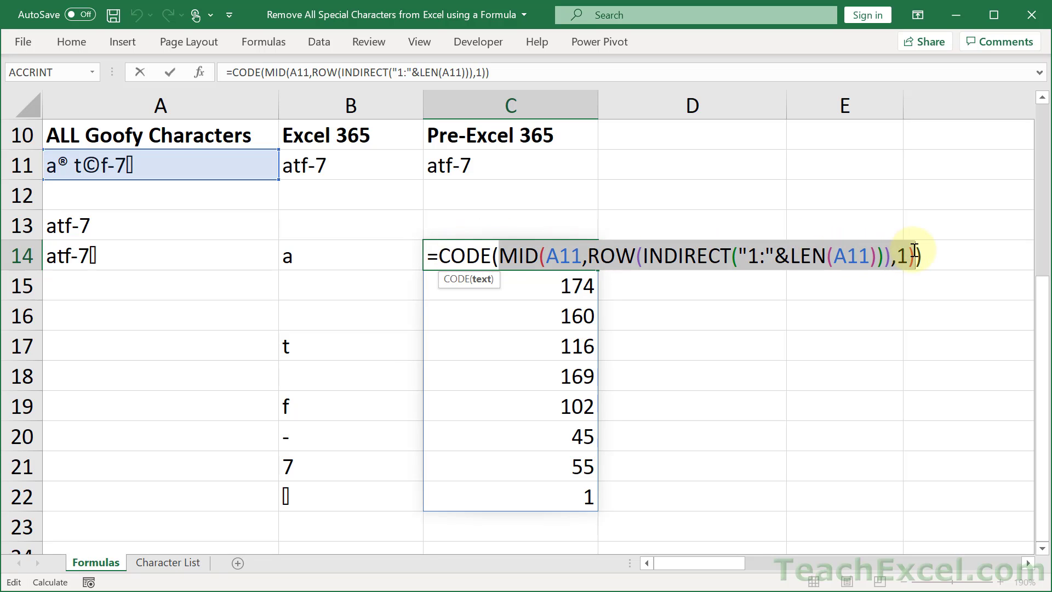
{"action": "key", "text": "Escape"}
{"action": "left_click", "coordinate": [680, 257]}
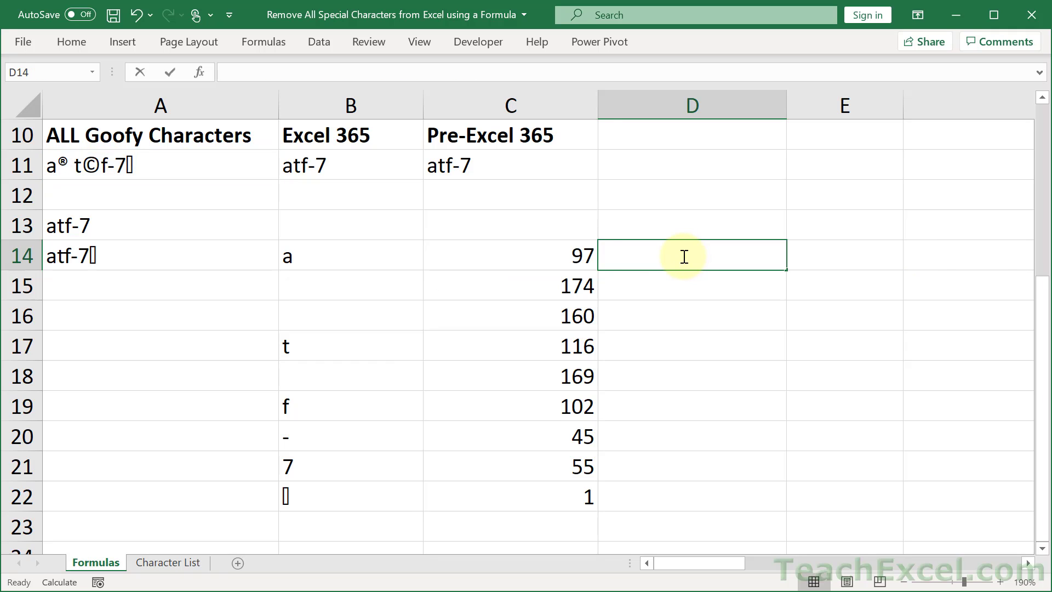
{"action": "type", "text": "="}
{"action": "key", "text": "ctrl+v"}
{"action": "key", "text": "Return"}
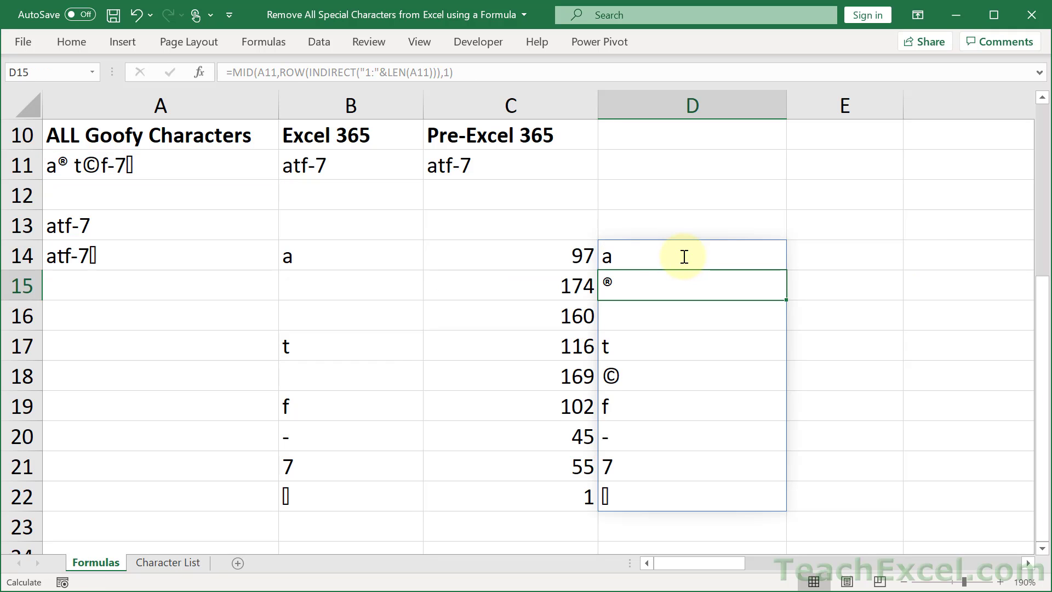
Move the C14:D14 formulas to D14:E14 and enter the full logical test CODE(MID(…))>=127, copied from B14, in C14.
{"action": "left_click_drag", "start_coordinate": [570, 256], "coordinate": [818, 257]}
{"action": "double_click", "coordinate": [346, 258]}
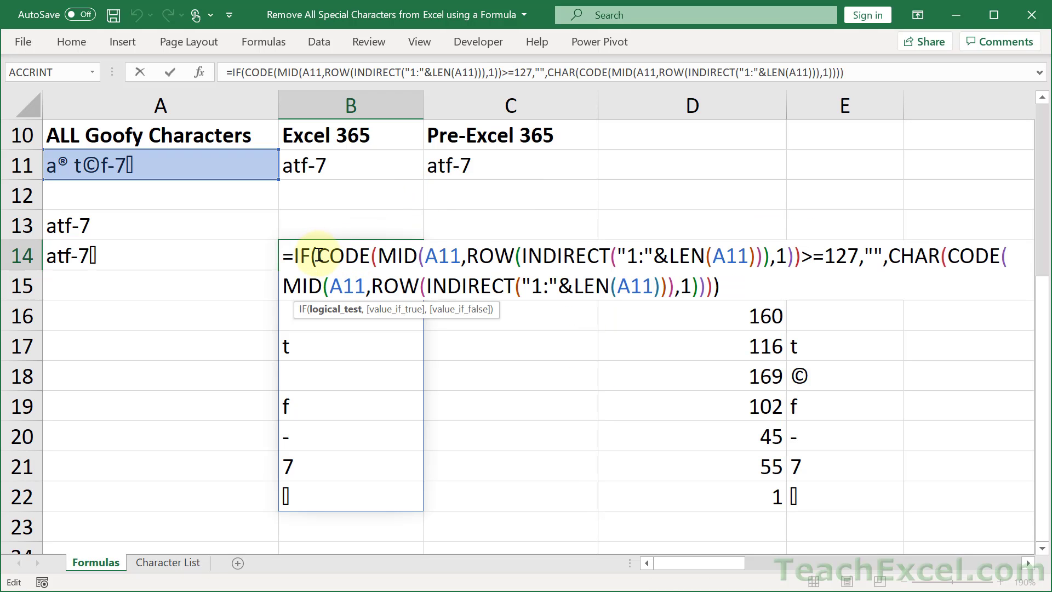
{"action": "left_click_drag", "start_coordinate": [317, 255], "coordinate": [858, 248]}
{"action": "key", "text": "ctrl+c"}
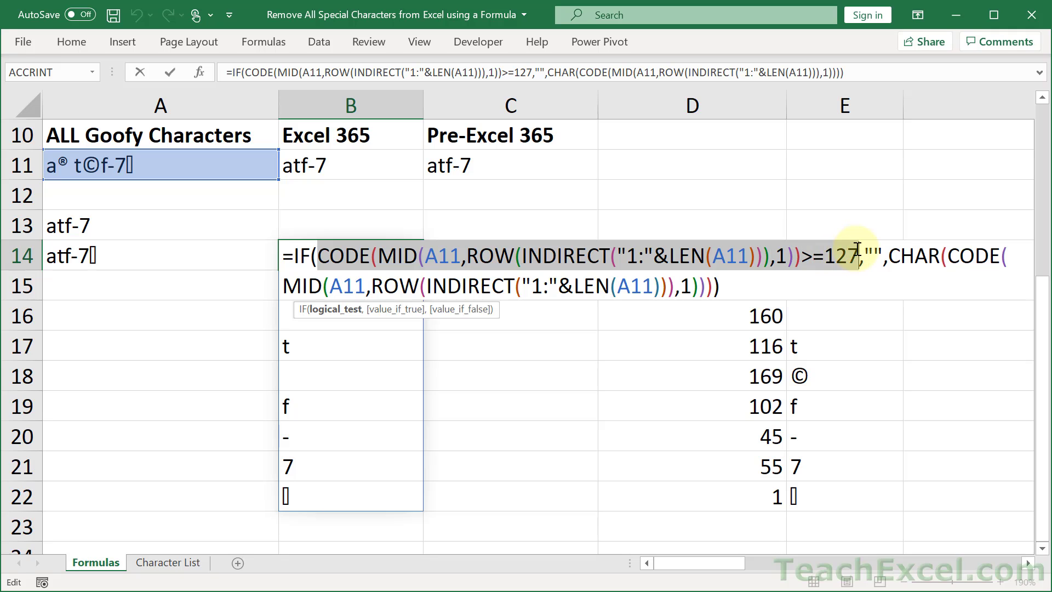
{"action": "key", "text": "Escape"}
{"action": "left_click", "coordinate": [526, 252]}
{"action": "double_click", "coordinate": [526, 253]}
{"action": "type", "text": "="}
{"action": "key", "text": "ctrl+v"}
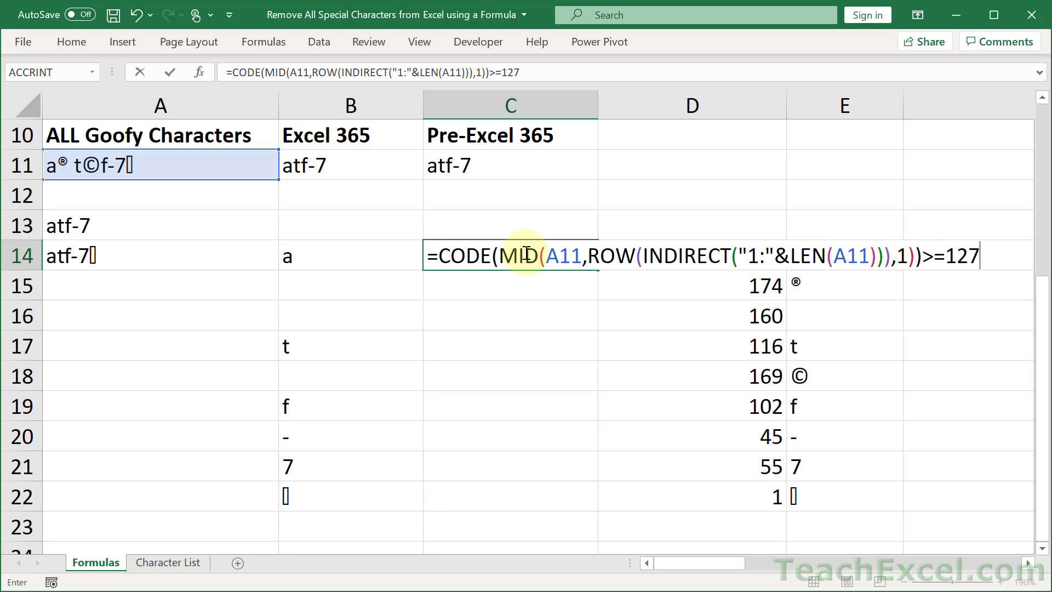
{"action": "key", "text": "Return"}
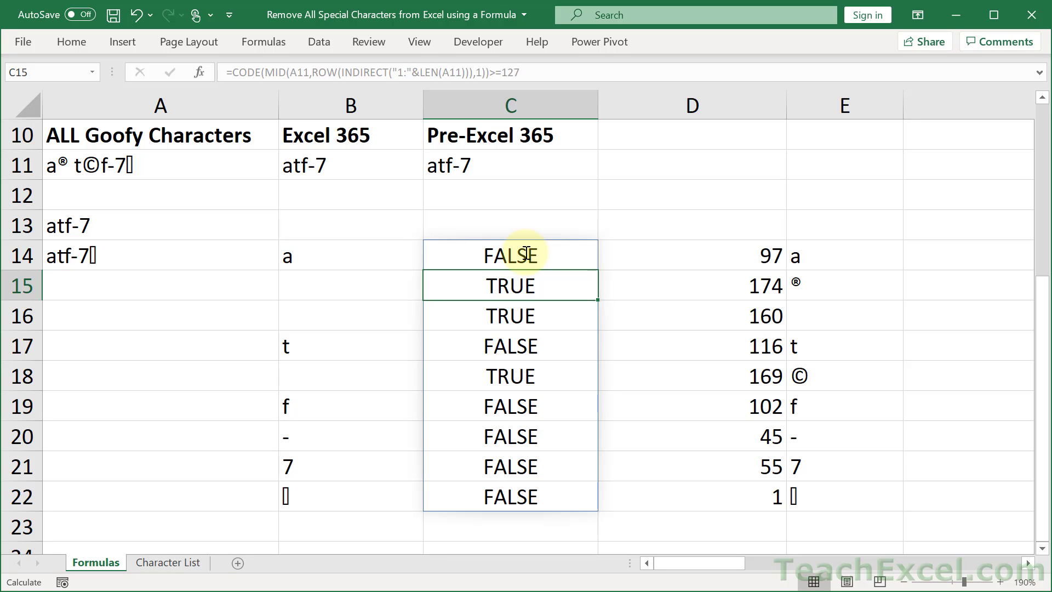
Compare the individual characters spilled in E14:E18 with the original text in A11.
{"action": "left_click", "coordinate": [832, 254]}
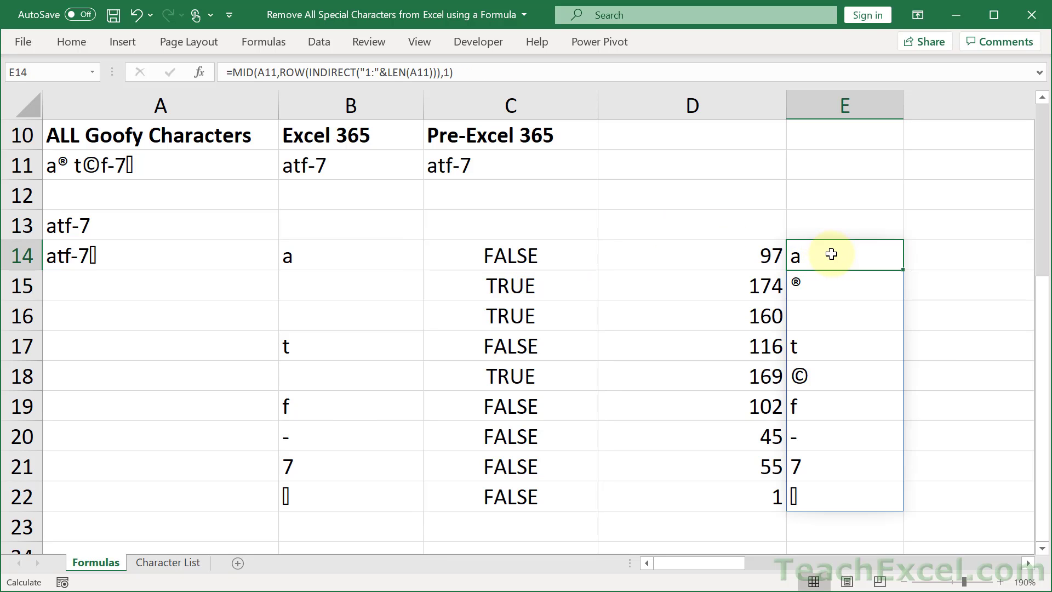
{"action": "left_click", "coordinate": [831, 283]}
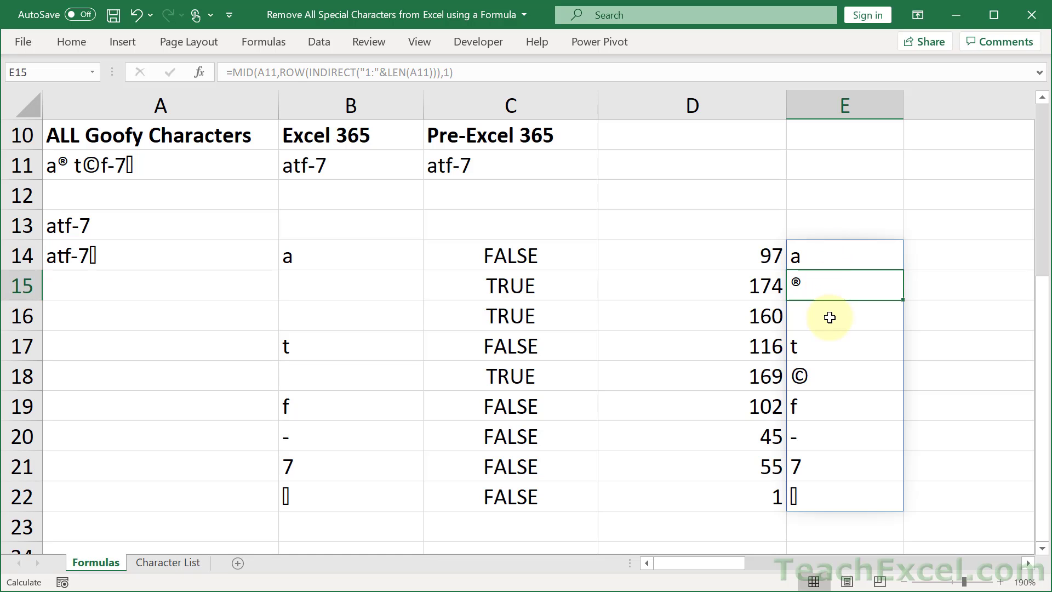
{"action": "left_click", "coordinate": [830, 317]}
{"action": "left_click", "coordinate": [829, 348]}
{"action": "left_click", "coordinate": [829, 374]}
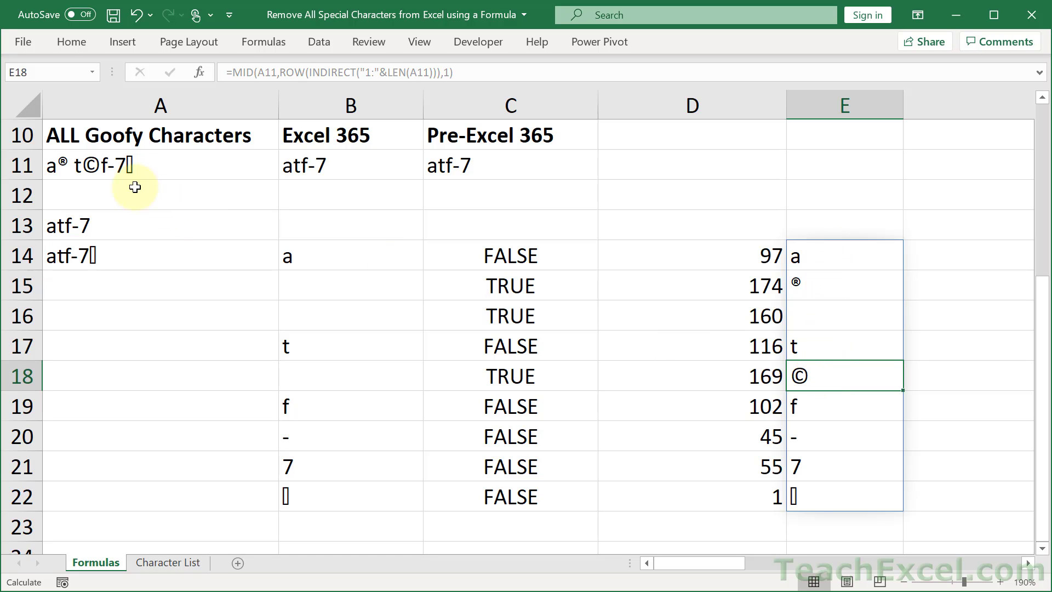
{"action": "left_click", "coordinate": [127, 167]}
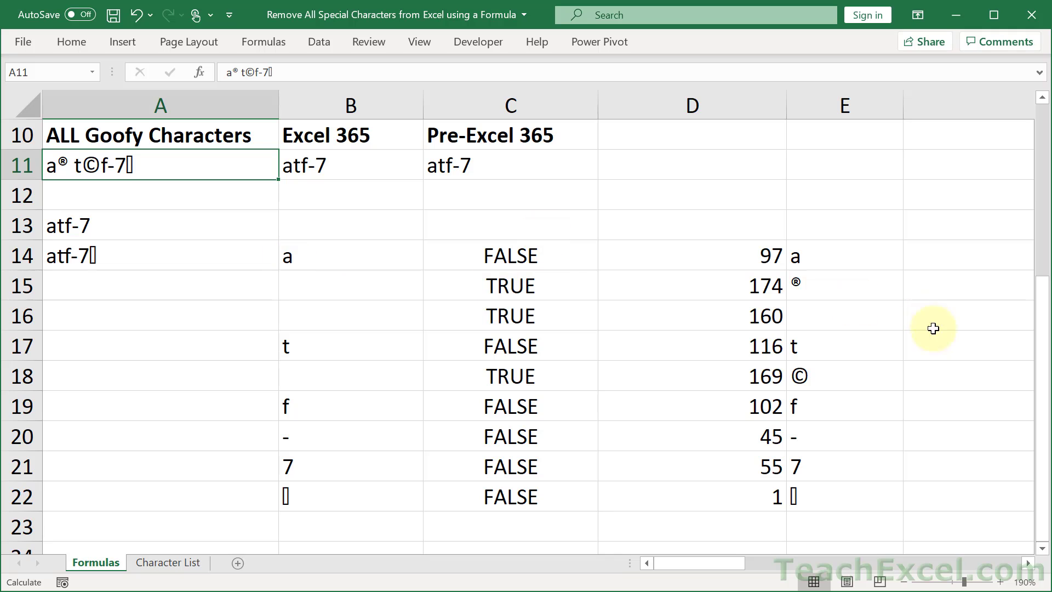
{"action": "left_click", "coordinate": [825, 255]}
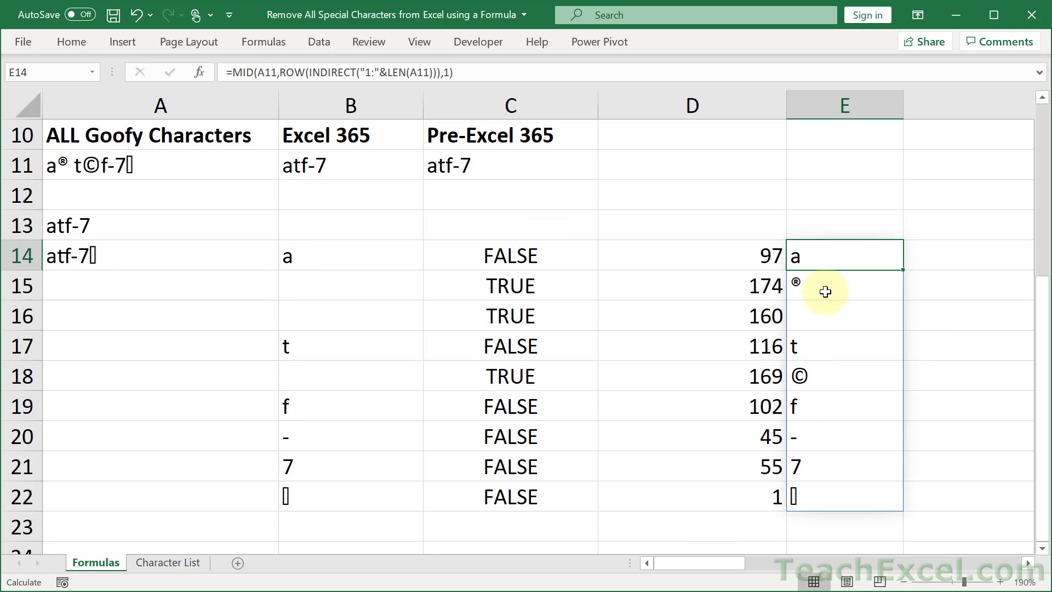
{"action": "left_click", "coordinate": [824, 293]}
{"action": "left_click", "coordinate": [826, 321]}
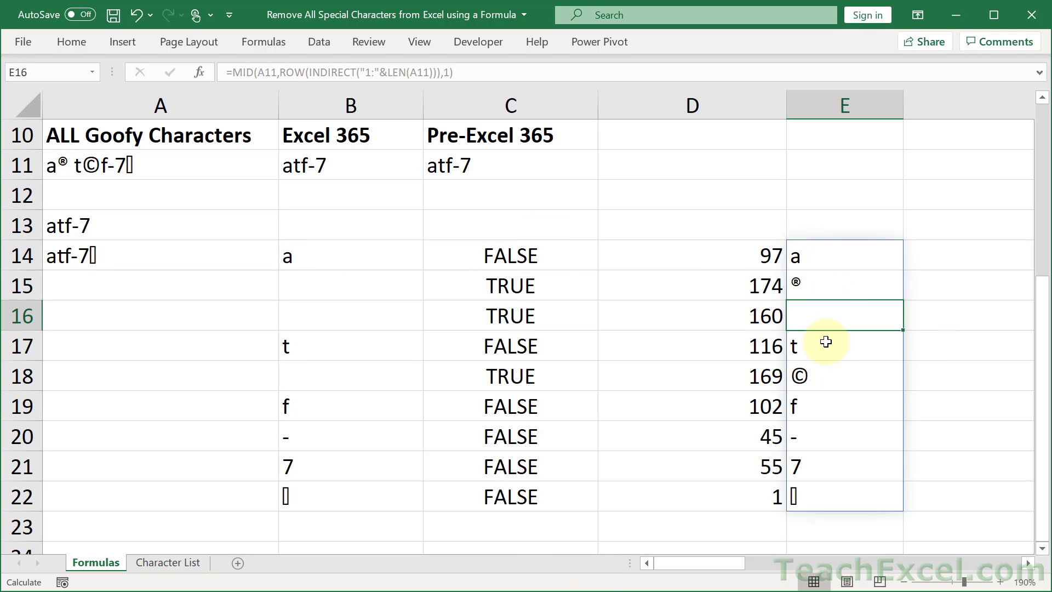
Open the MID formula in E14 and evaluate its ROW(INDIRECT("1:"&LEN(A11))) start_num argument in place.
{"action": "double_click", "coordinate": [817, 255]}
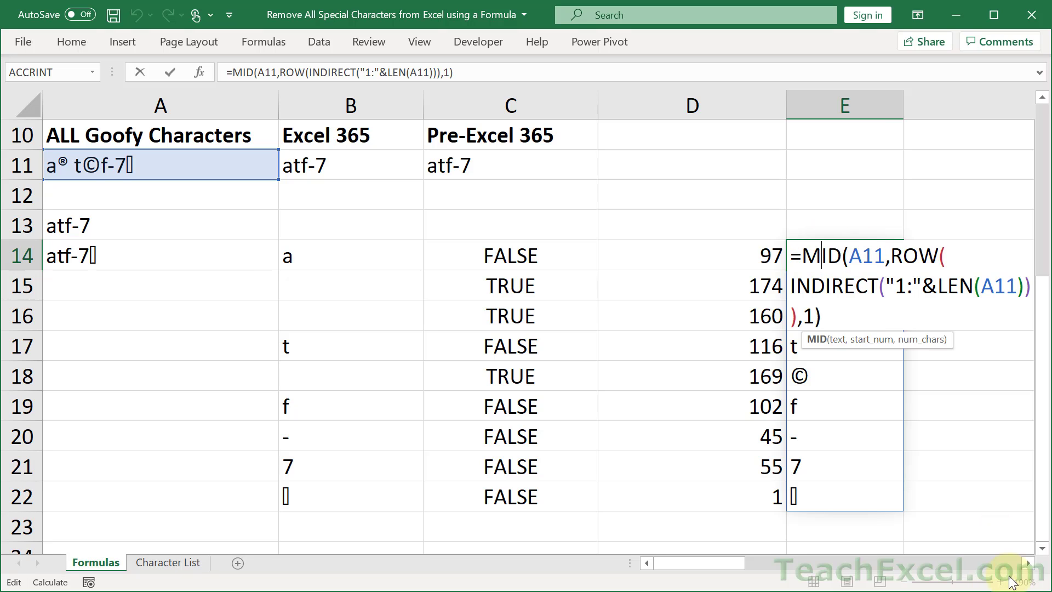
{"action": "left_click", "coordinate": [1026, 564]}
{"action": "left_click", "coordinate": [1027, 564]}
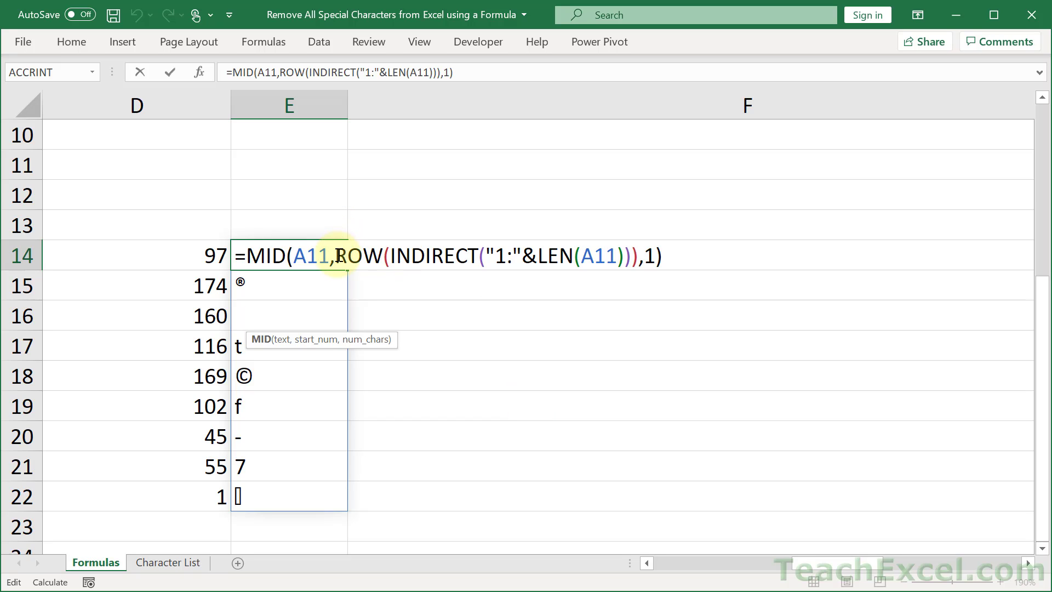
{"action": "left_click_drag", "start_coordinate": [336, 256], "coordinate": [639, 262]}
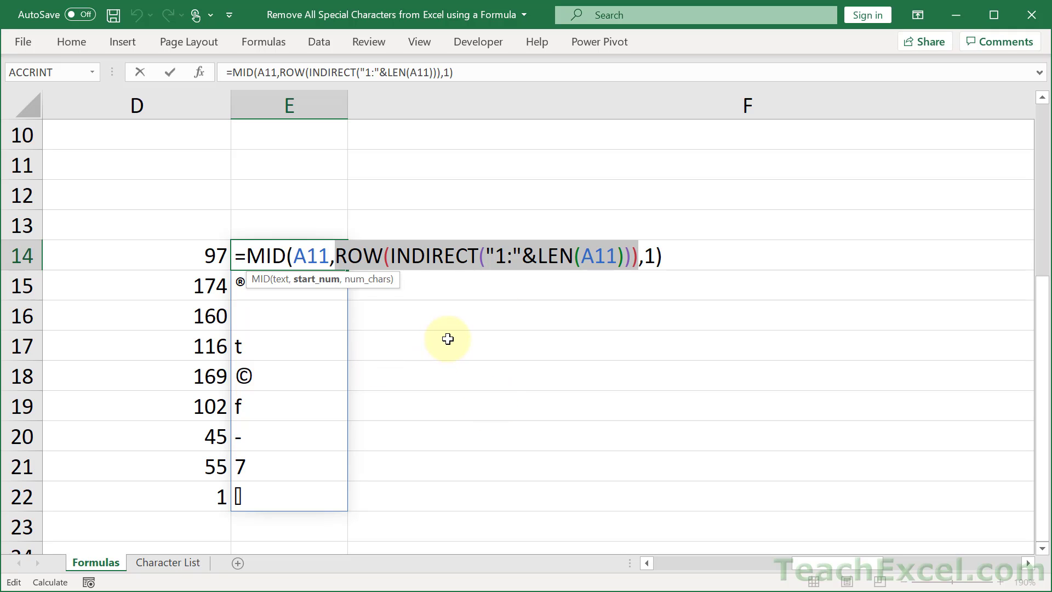
{"action": "key", "text": "F9"}
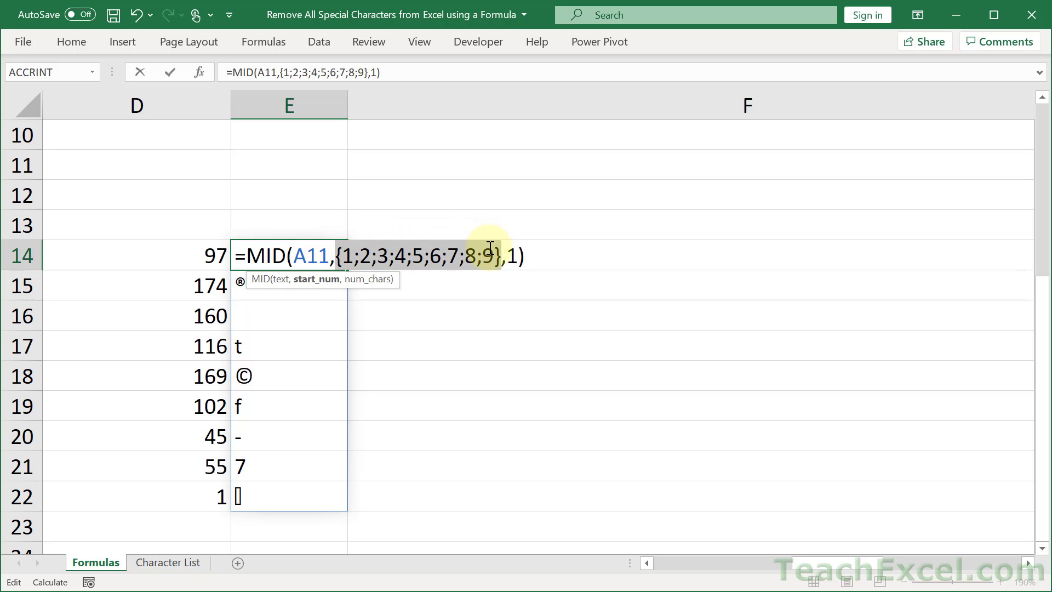
Evaluate the whole MID function in E14 in place, and discard the evaluation to keep the original formula.
{"action": "left_click", "coordinate": [518, 255]}
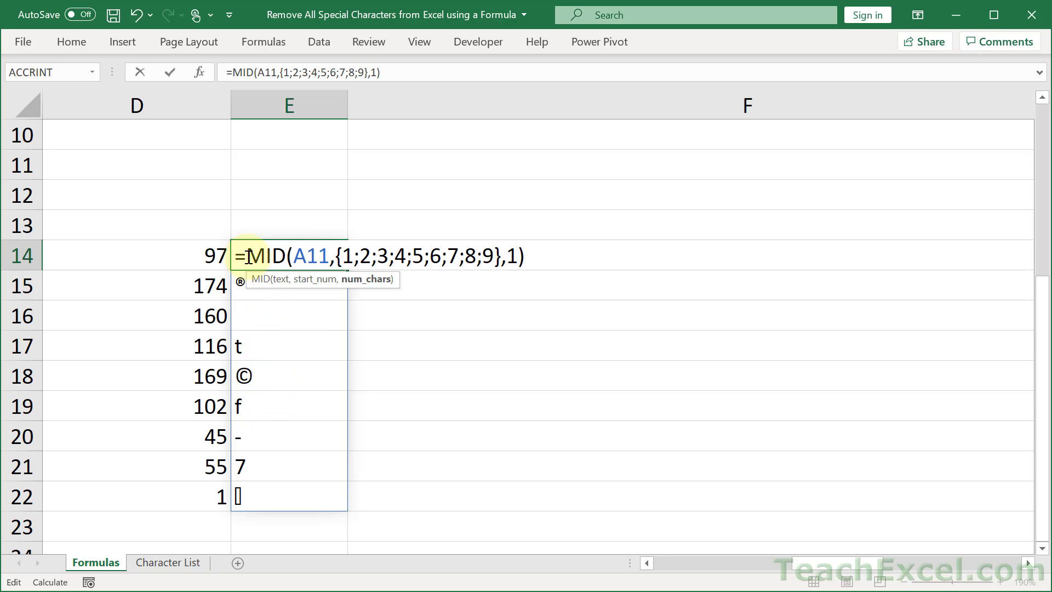
{"action": "left_click_drag", "start_coordinate": [247, 256], "coordinate": [574, 259]}
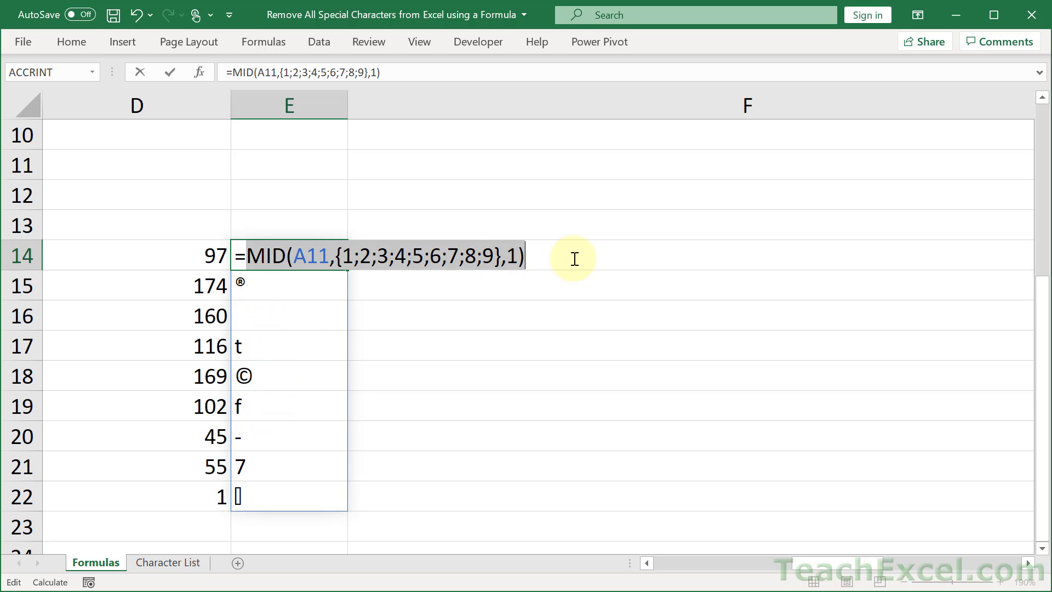
{"action": "key", "text": "F9"}
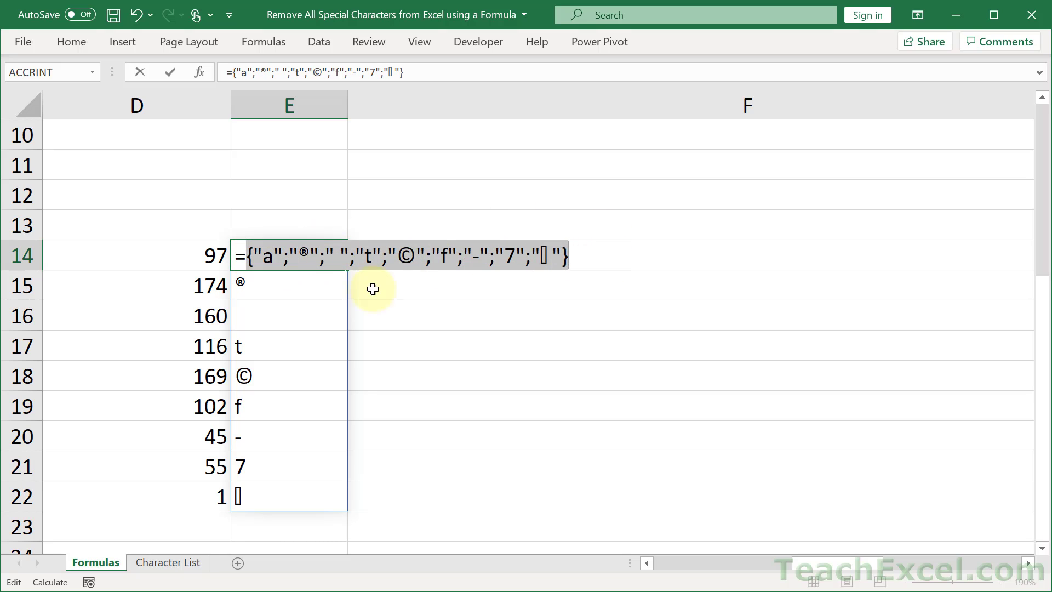
{"action": "key", "text": "Escape"}
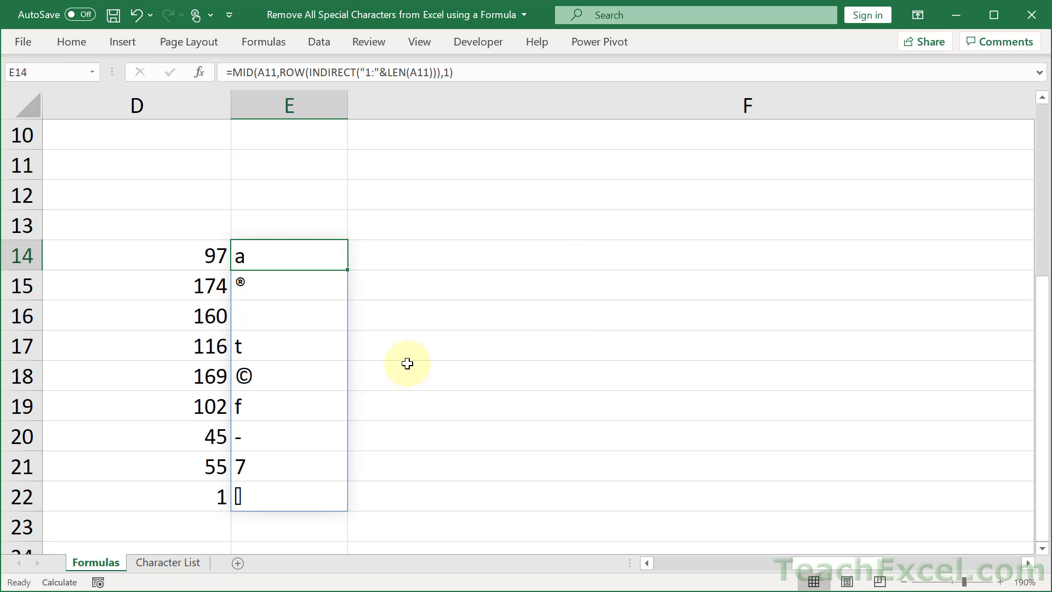
Inspect the MID formula in E14 and the matching MID part nested inside the CODE formula in D14, leaving both unchanged.
{"action": "left_click", "coordinate": [644, 563]}
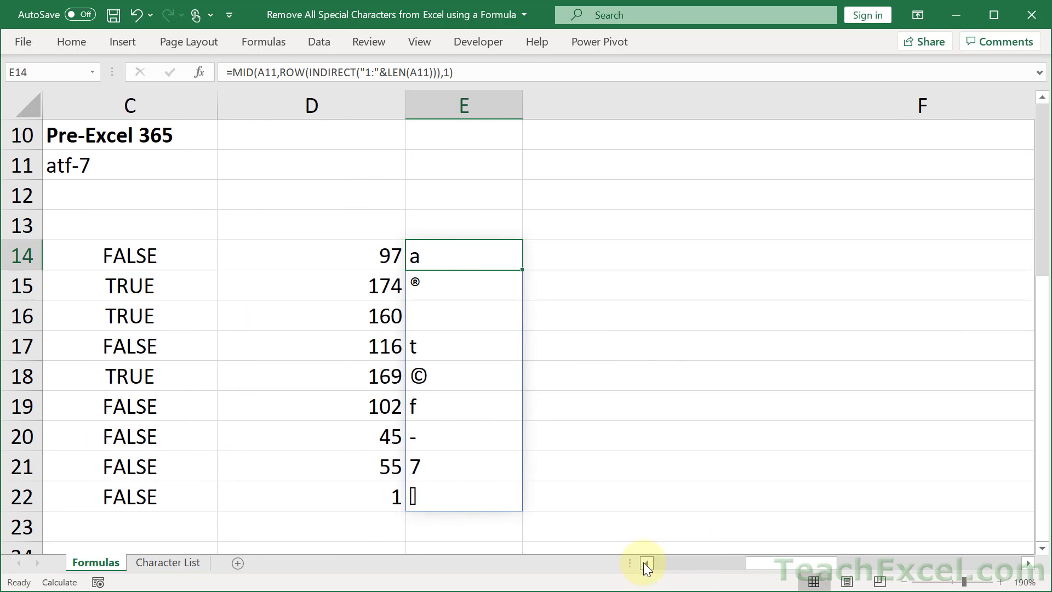
{"action": "left_click", "coordinate": [645, 563]}
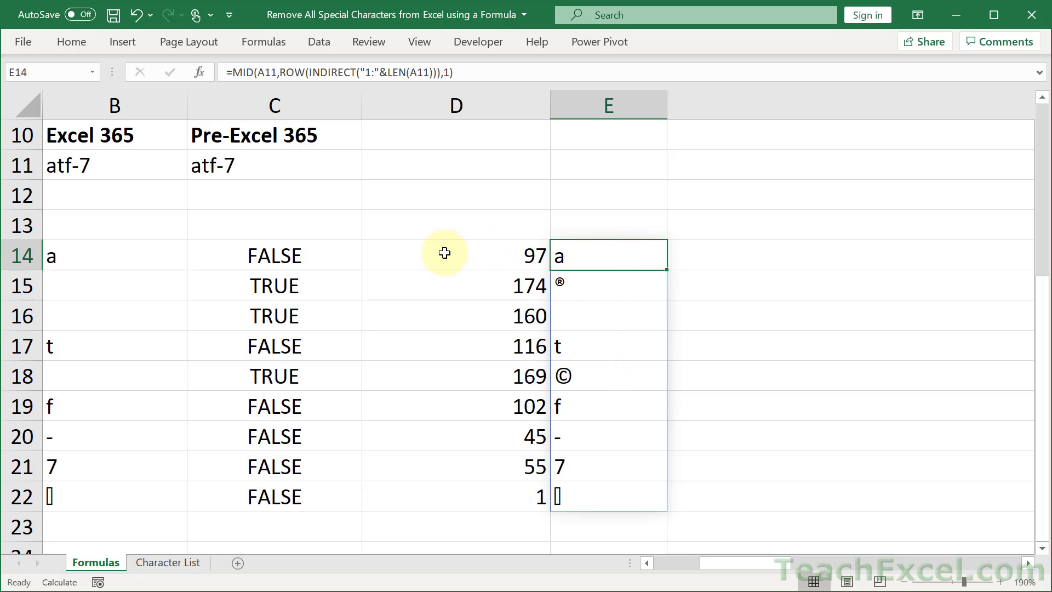
{"action": "double_click", "coordinate": [583, 253]}
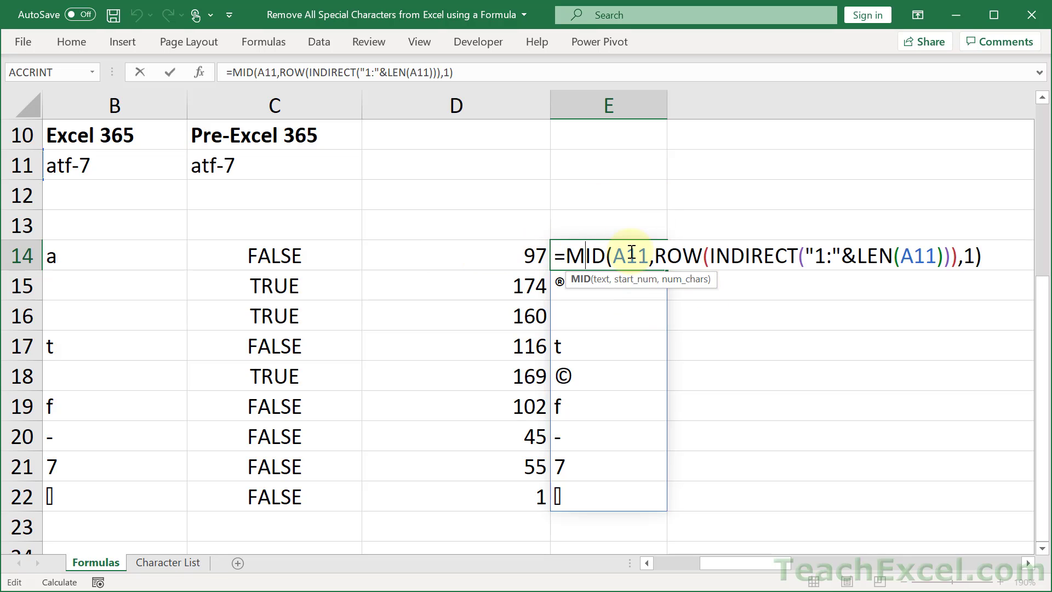
{"action": "key", "text": "Escape"}
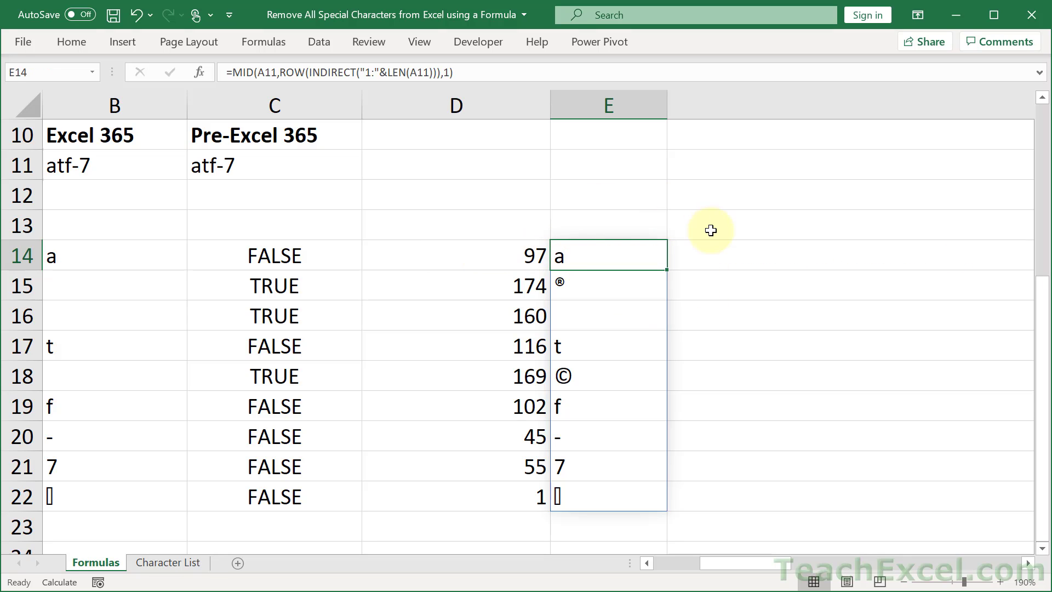
{"action": "double_click", "coordinate": [499, 255]}
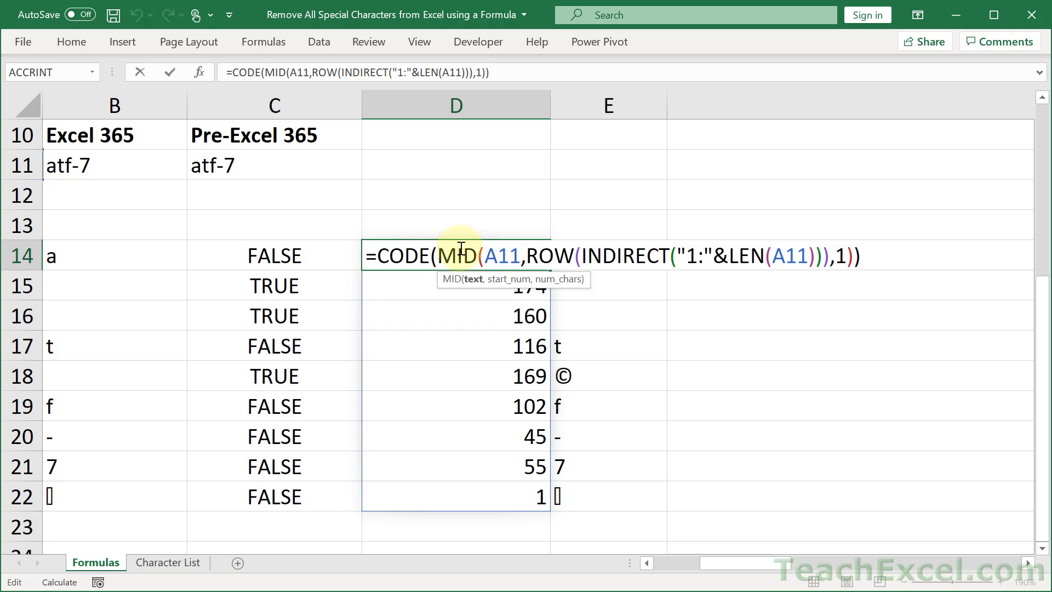
{"action": "left_click_drag", "start_coordinate": [438, 255], "coordinate": [854, 256]}
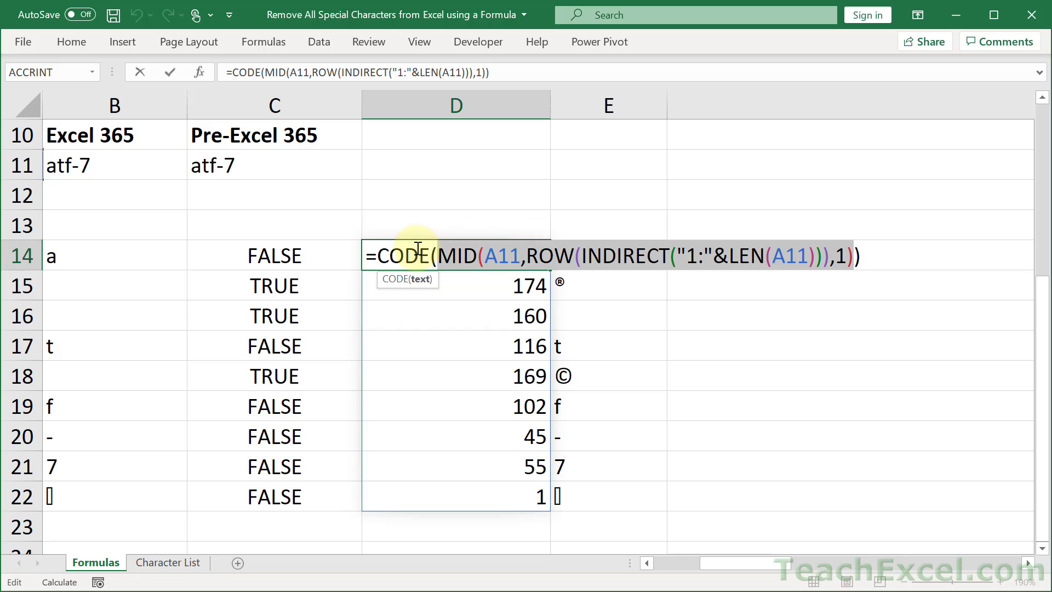
{"action": "key", "text": "Escape"}
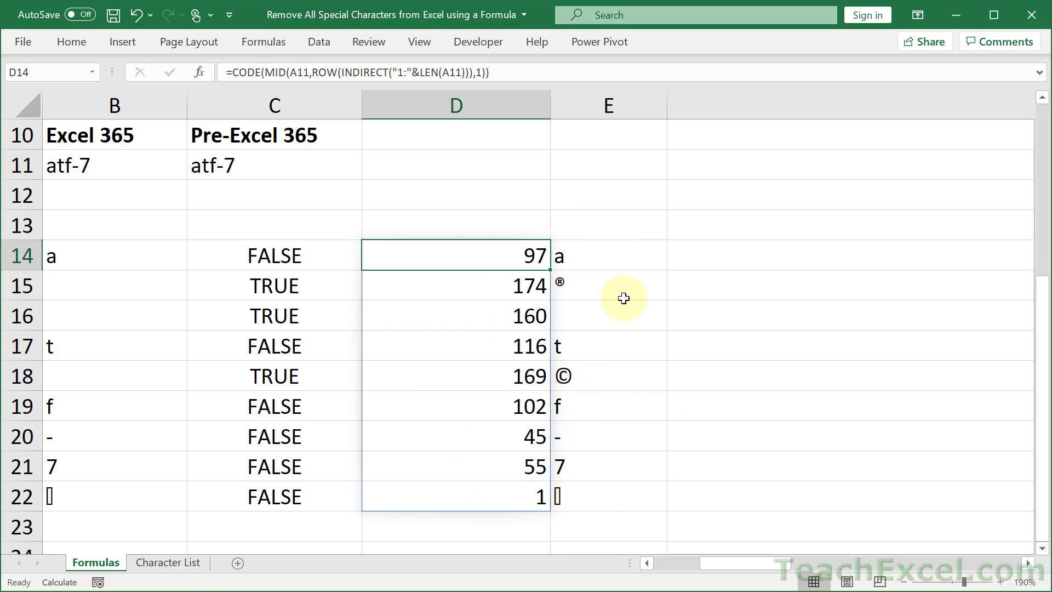
Examine the CODE(MID(…)) part of the >=127 comparison in C14 and its spilled result in C15.
{"action": "left_click_drag", "start_coordinate": [723, 564], "coordinate": [672, 564]}
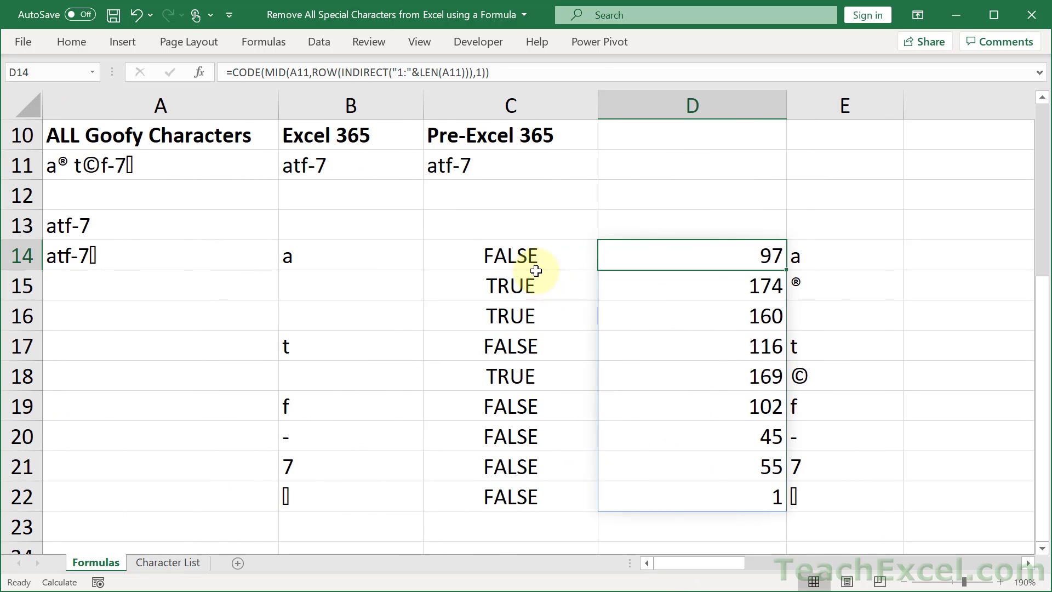
{"action": "double_click", "coordinate": [515, 255]}
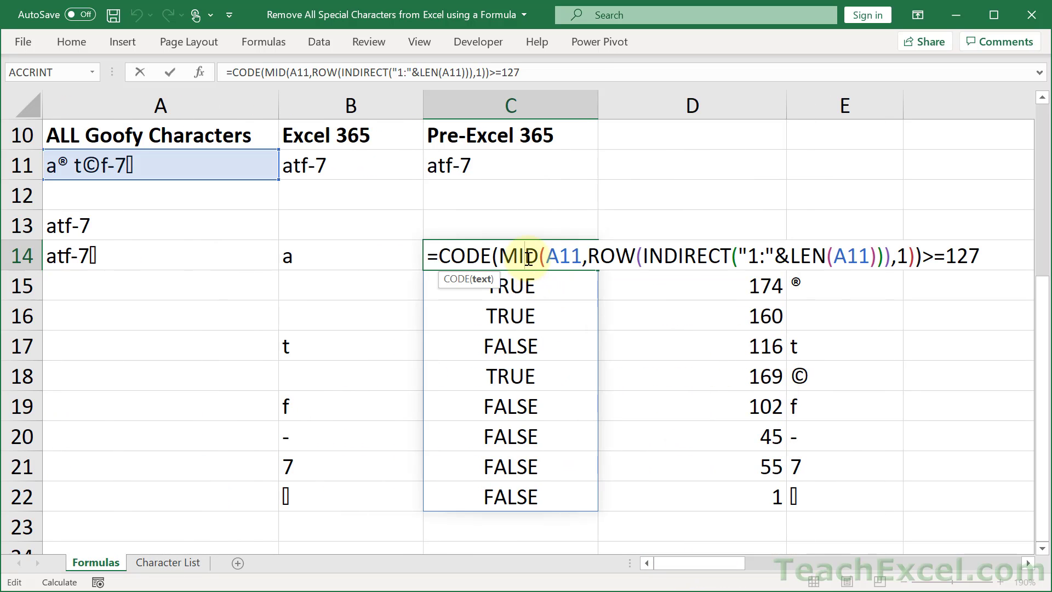
{"action": "left_click_drag", "start_coordinate": [439, 255], "coordinate": [924, 255]}
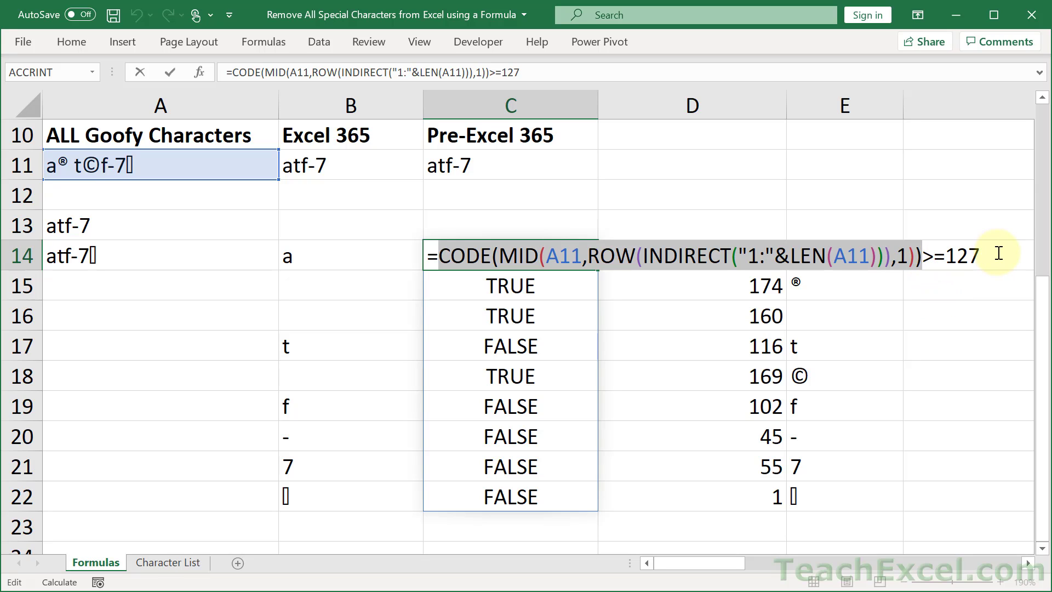
{"action": "key", "text": "Escape"}
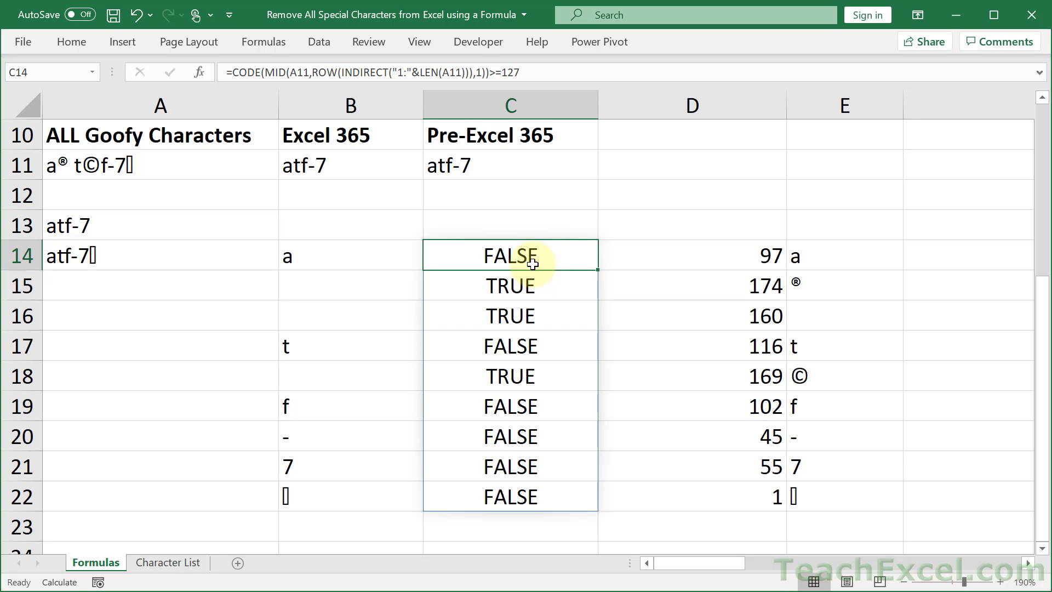
{"action": "left_click", "coordinate": [537, 285]}
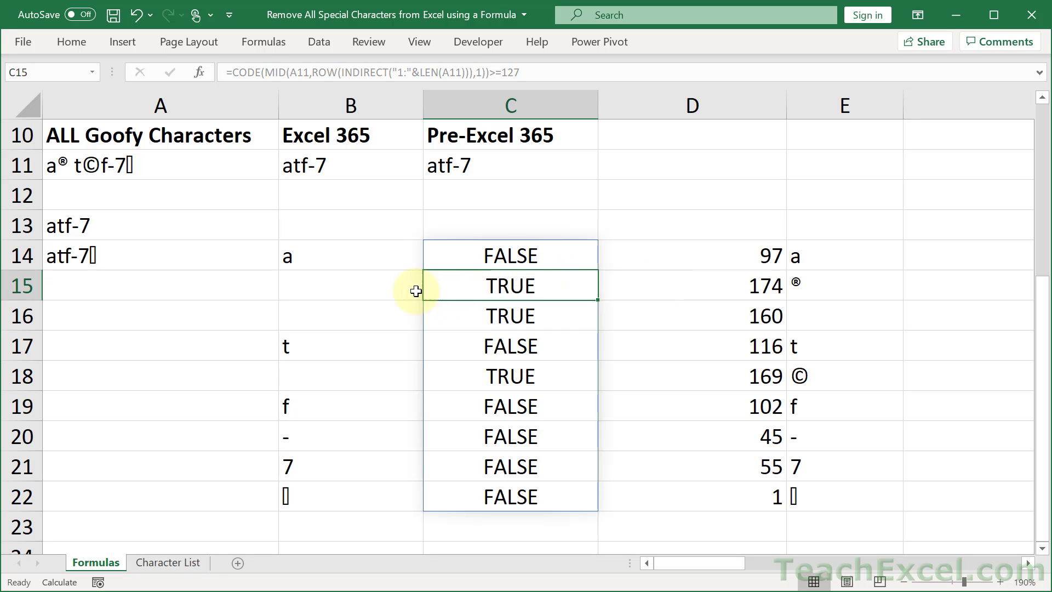
Examine the logical test, the "" value_if_true and the CHAR(CODE(MID(…))) value_if_false of the IF formula in B14.
{"action": "left_click", "coordinate": [406, 253]}
{"action": "double_click", "coordinate": [377, 256]}
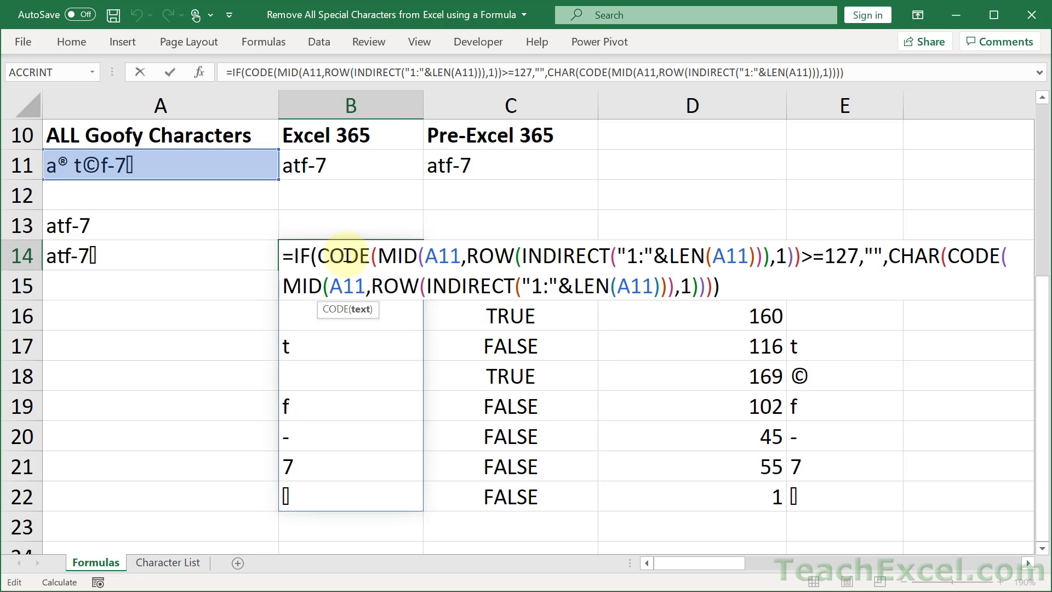
{"action": "left_click_drag", "start_coordinate": [318, 255], "coordinate": [856, 241]}
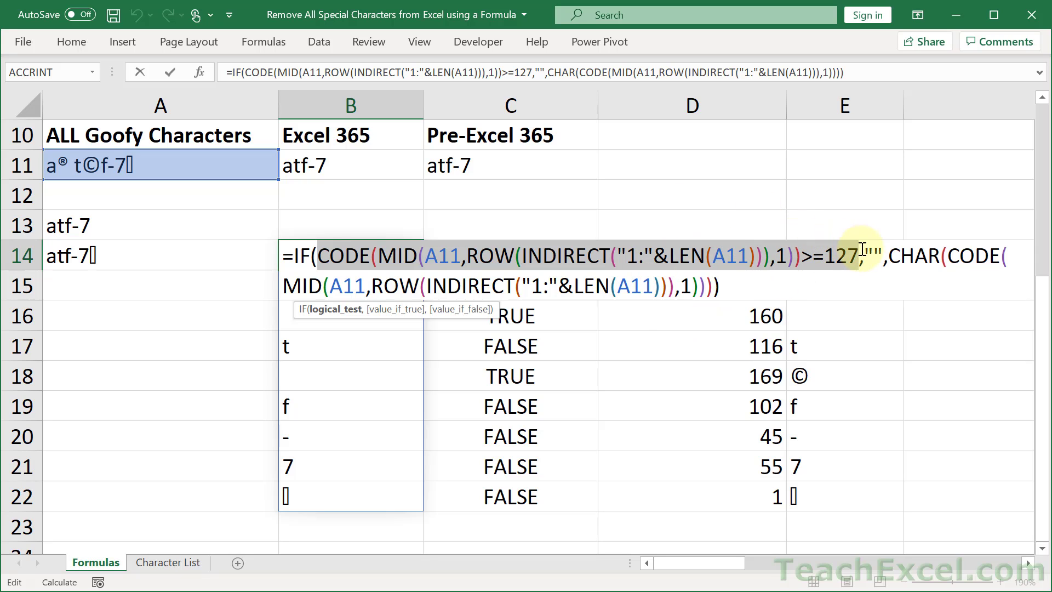
{"action": "left_click_drag", "start_coordinate": [865, 254], "coordinate": [882, 253]}
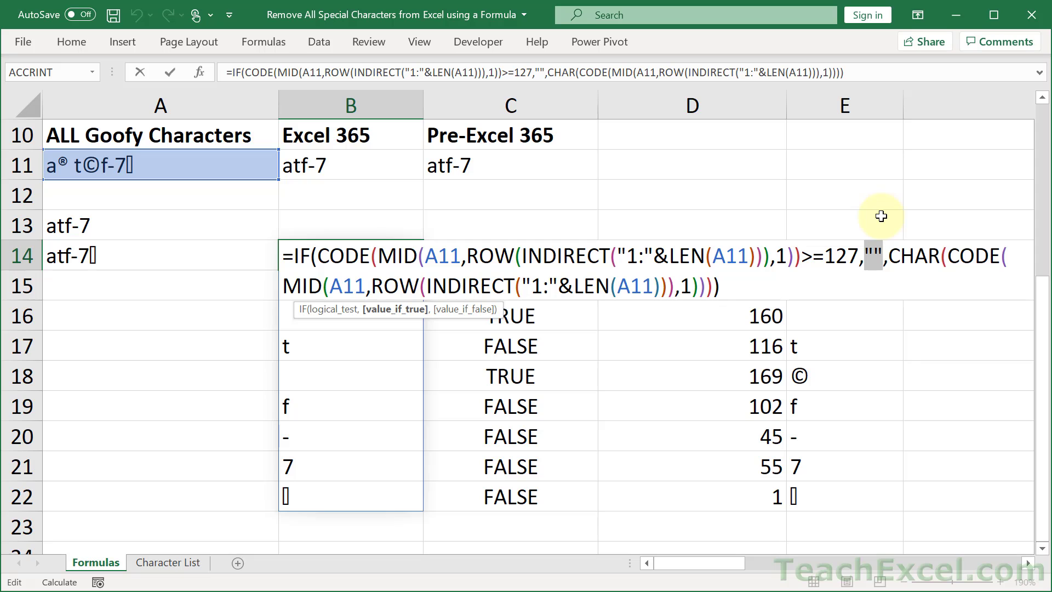
{"action": "left_click", "coordinate": [948, 255]}
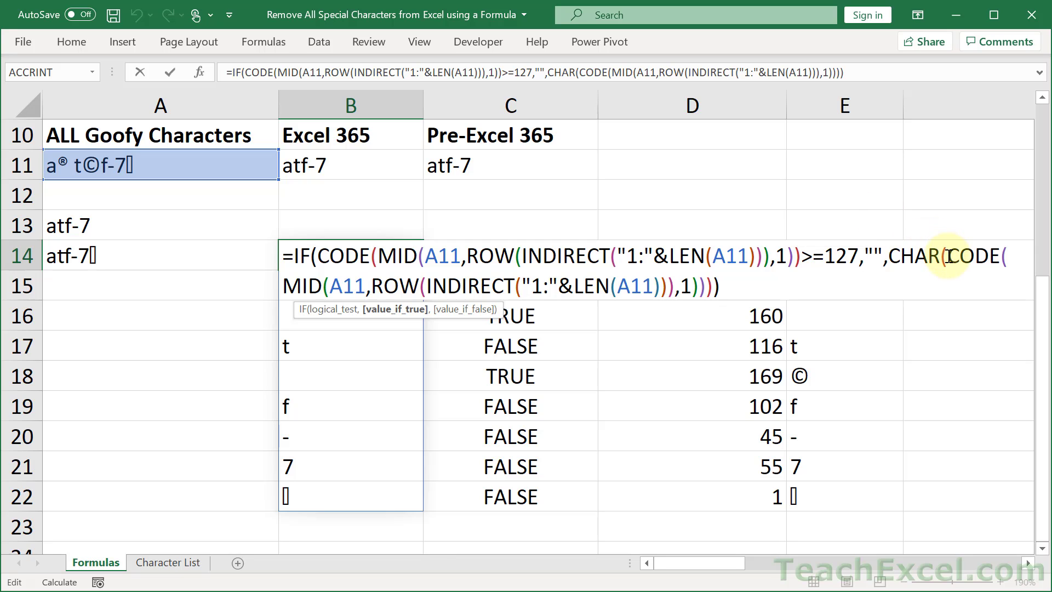
{"action": "left_click_drag", "start_coordinate": [949, 255], "coordinate": [702, 284]}
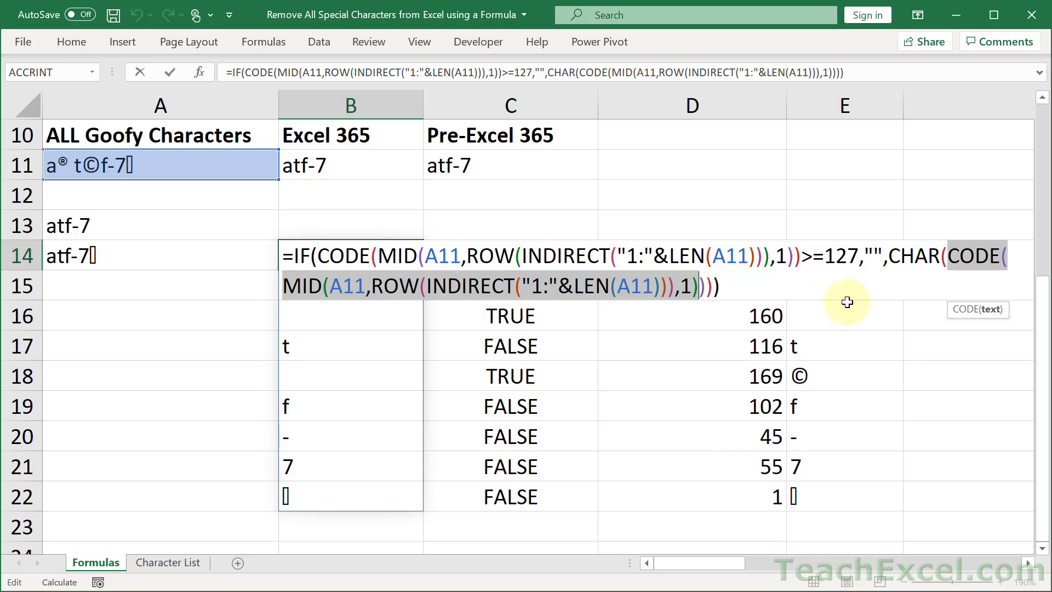
{"action": "double_click", "coordinate": [916, 258]}
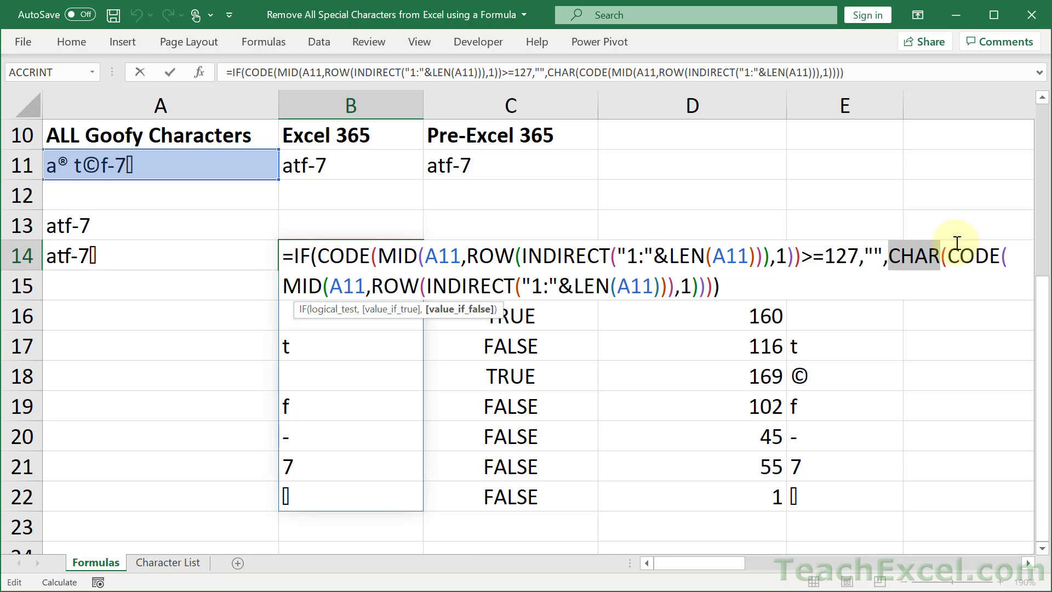
Evaluate in place the CODE(MID(…)) part inside CHAR in B14, and the whole CHAR value_if_false.
{"action": "left_click", "coordinate": [949, 258]}
{"action": "left_click_drag", "start_coordinate": [950, 257], "coordinate": [707, 281]}
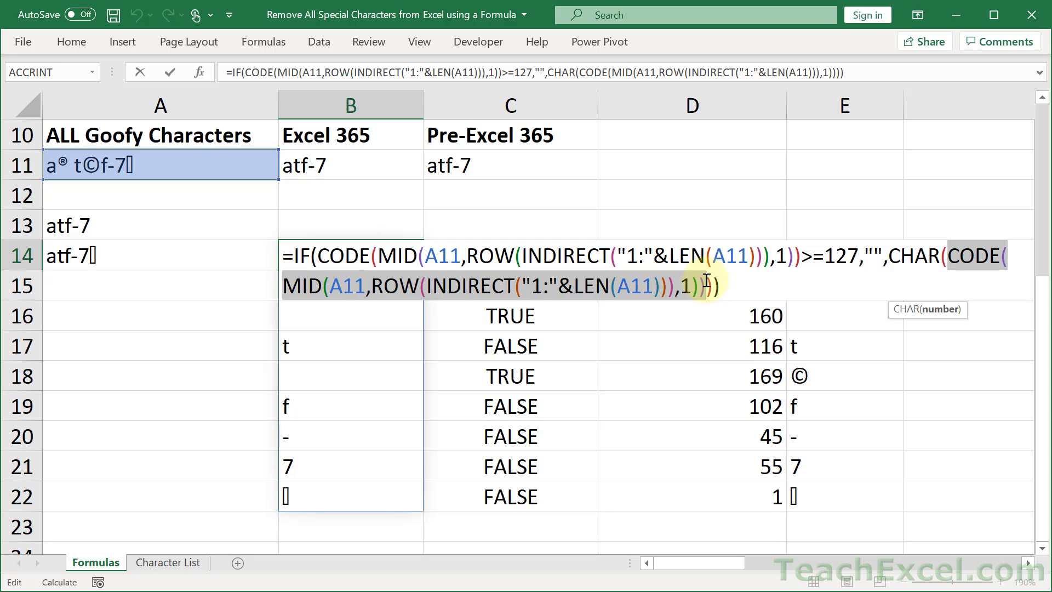
{"action": "key", "text": "F9"}
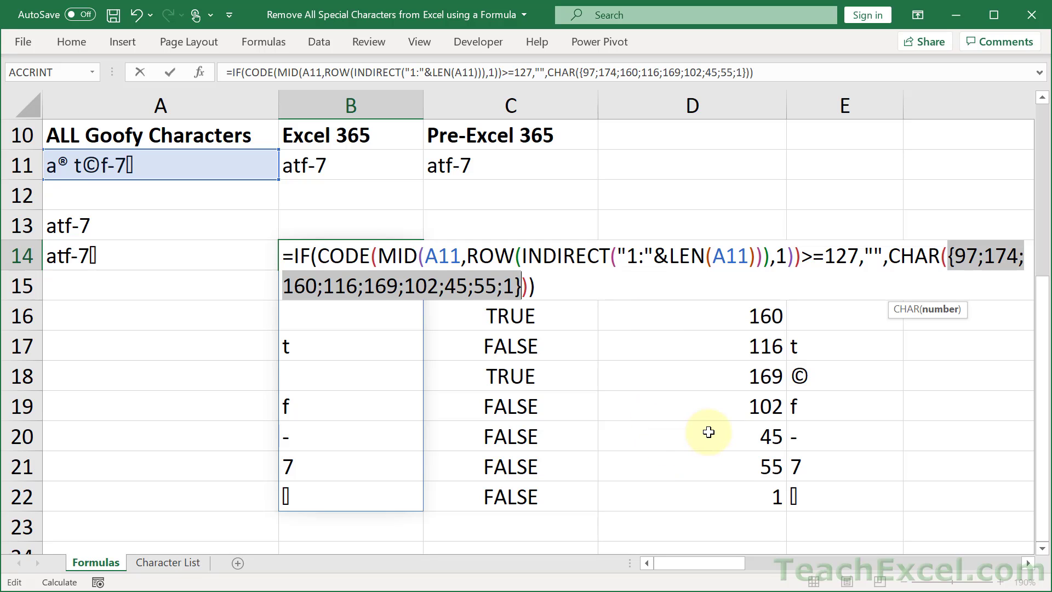
{"action": "left_click", "coordinate": [893, 256]}
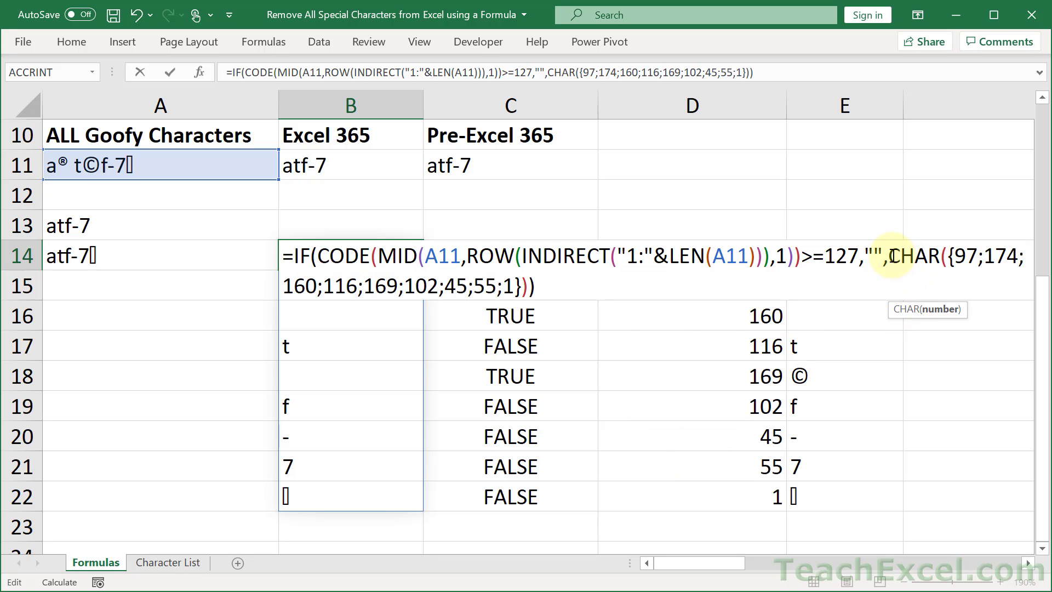
{"action": "left_click_drag", "start_coordinate": [893, 256], "coordinate": [532, 284]}
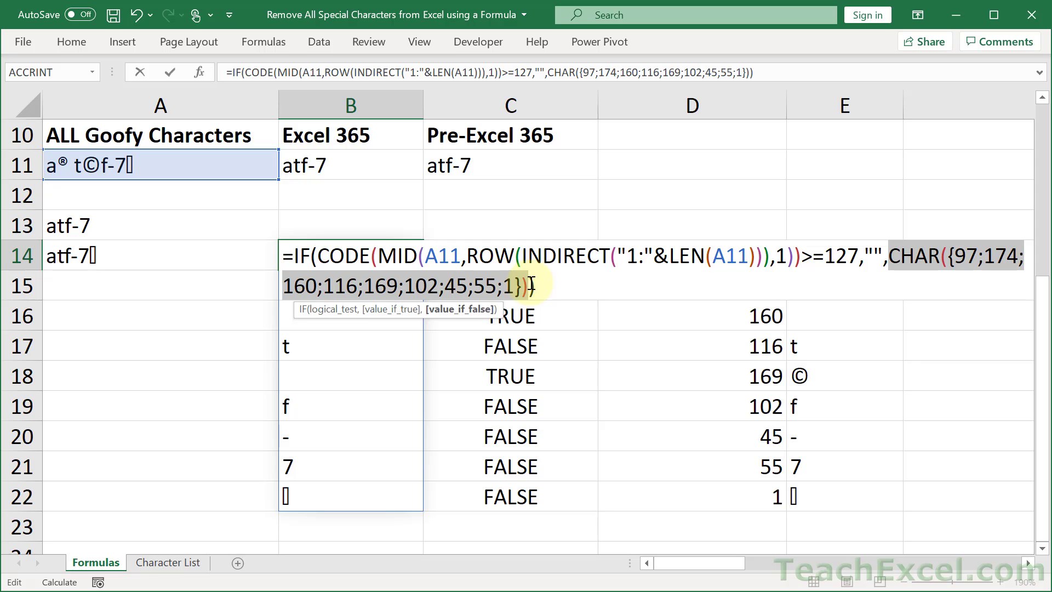
{"action": "key", "text": "F9"}
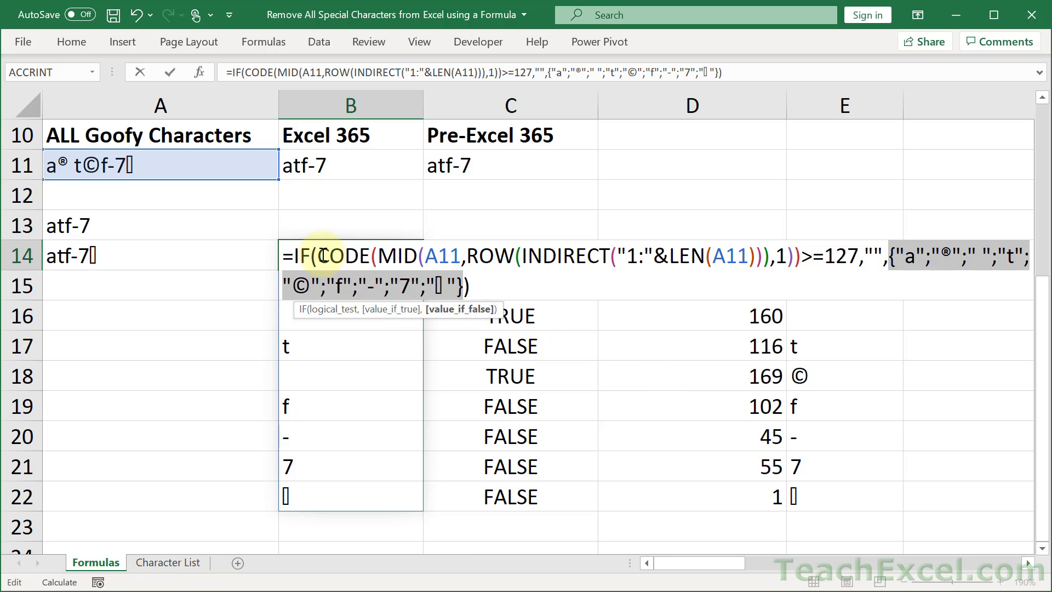
Evaluate the CODE(MID(…))>=127 logical test of the IF formula in B14 in place, and discard the evaluations.
{"action": "left_click_drag", "start_coordinate": [319, 256], "coordinate": [861, 245]}
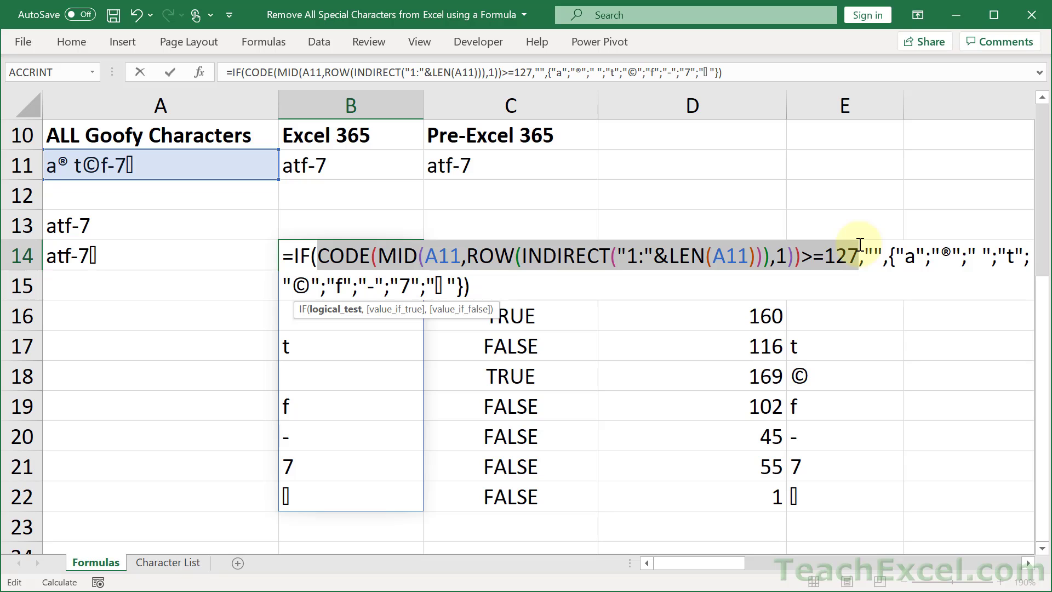
{"action": "key", "text": "F9"}
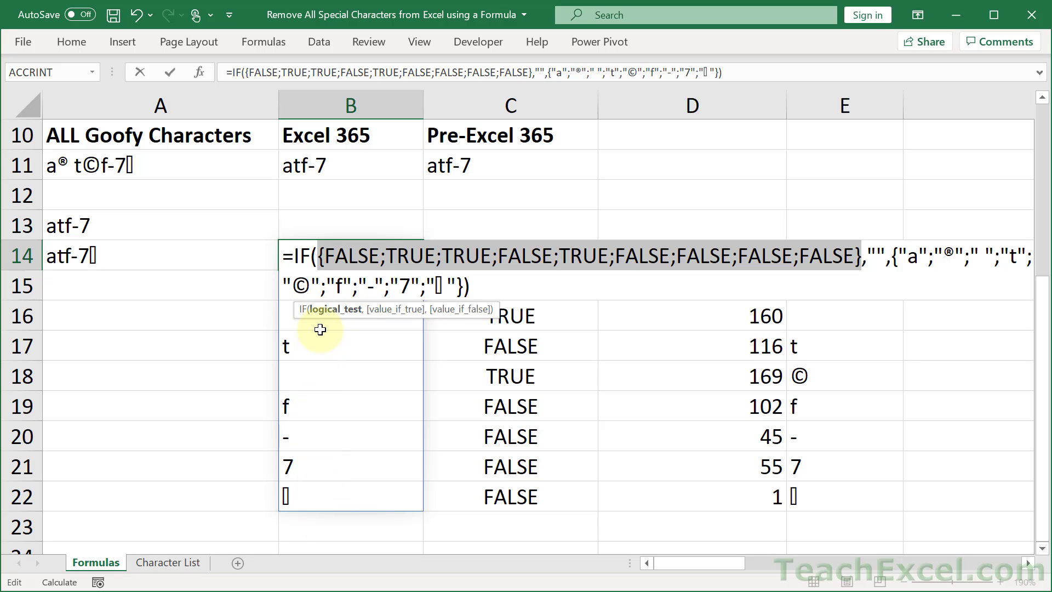
{"action": "key", "text": "Escape"}
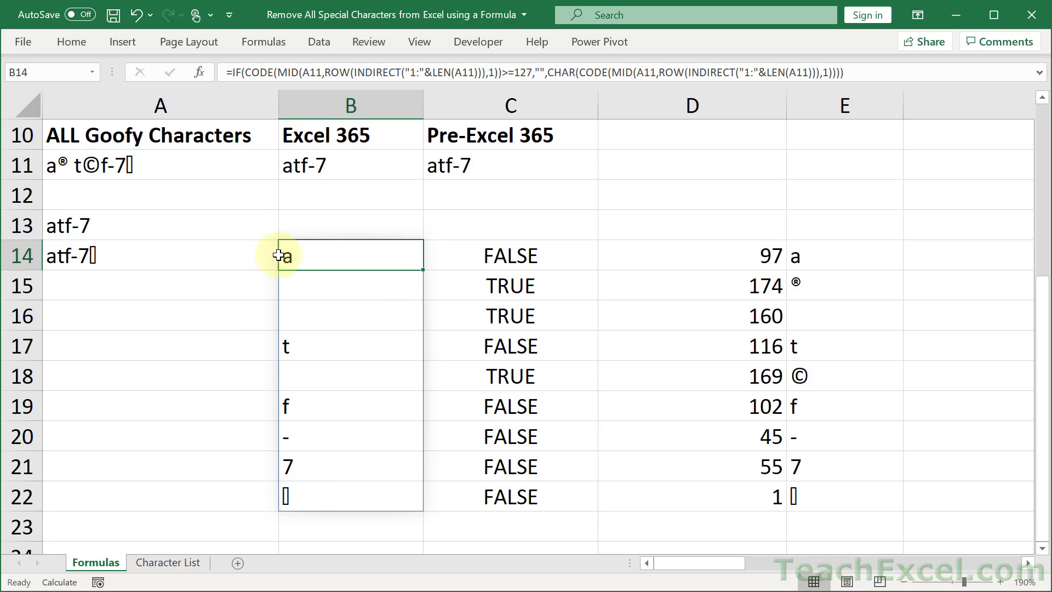
Evaluate the whole IF function in B14 in place, and discard the evaluation to keep the original formula.
{"action": "double_click", "coordinate": [345, 259]}
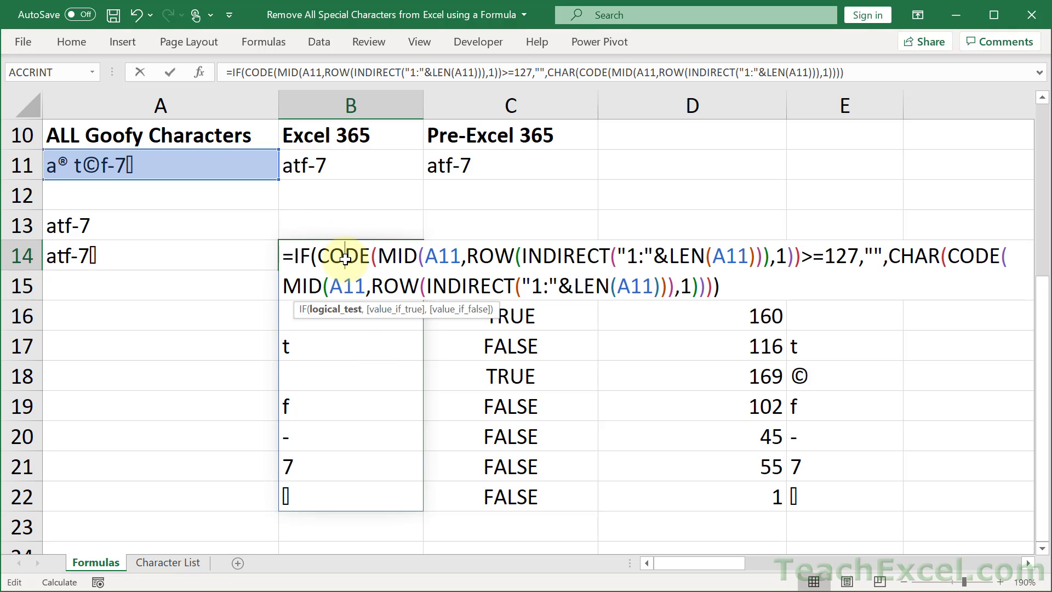
{"action": "left_click_drag", "start_coordinate": [294, 256], "coordinate": [741, 299]}
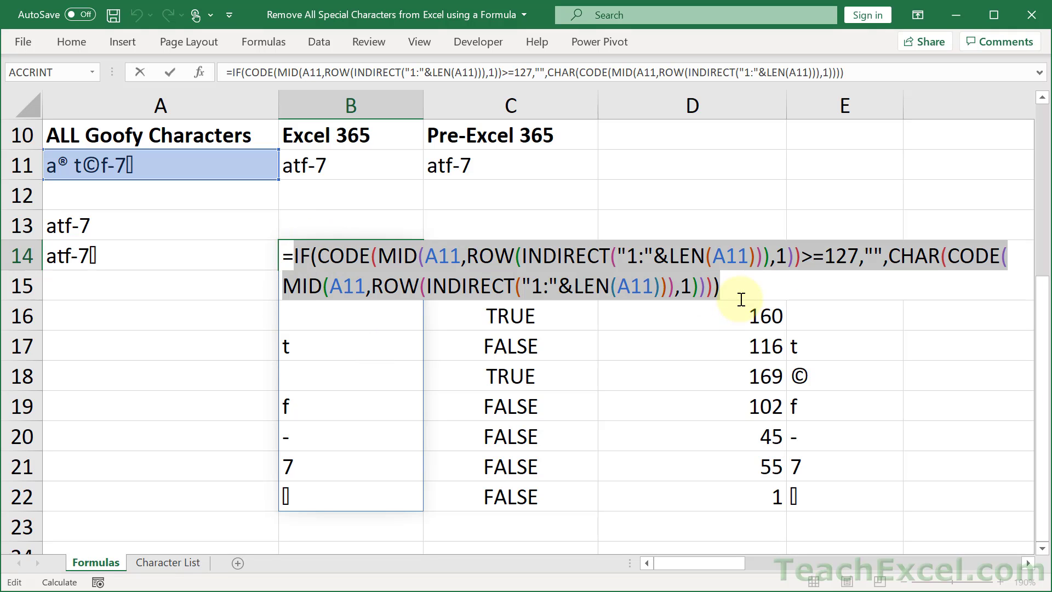
{"action": "key", "text": "F9"}
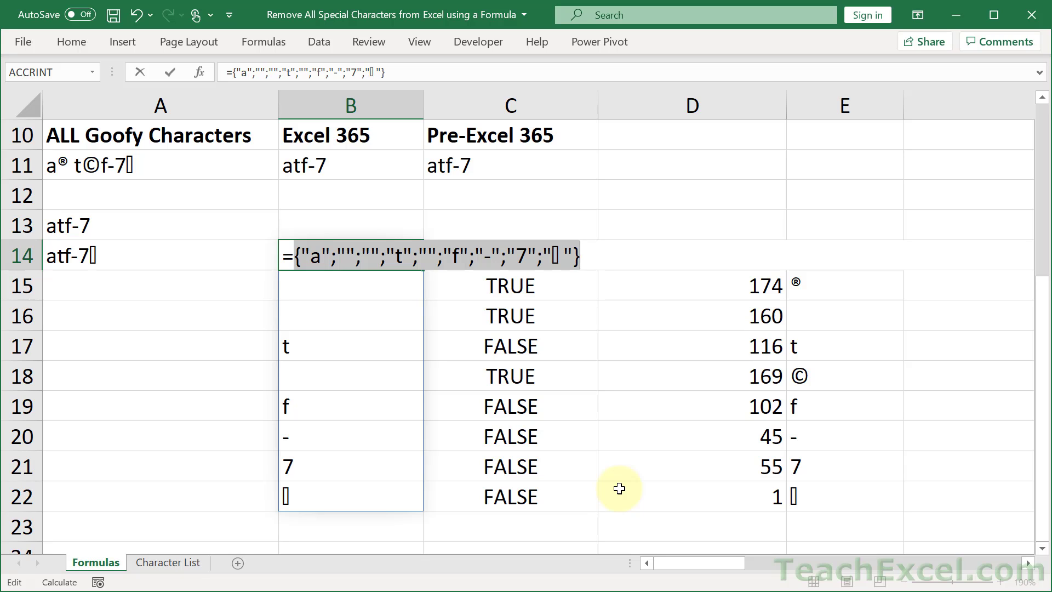
{"action": "key", "text": "Escape"}
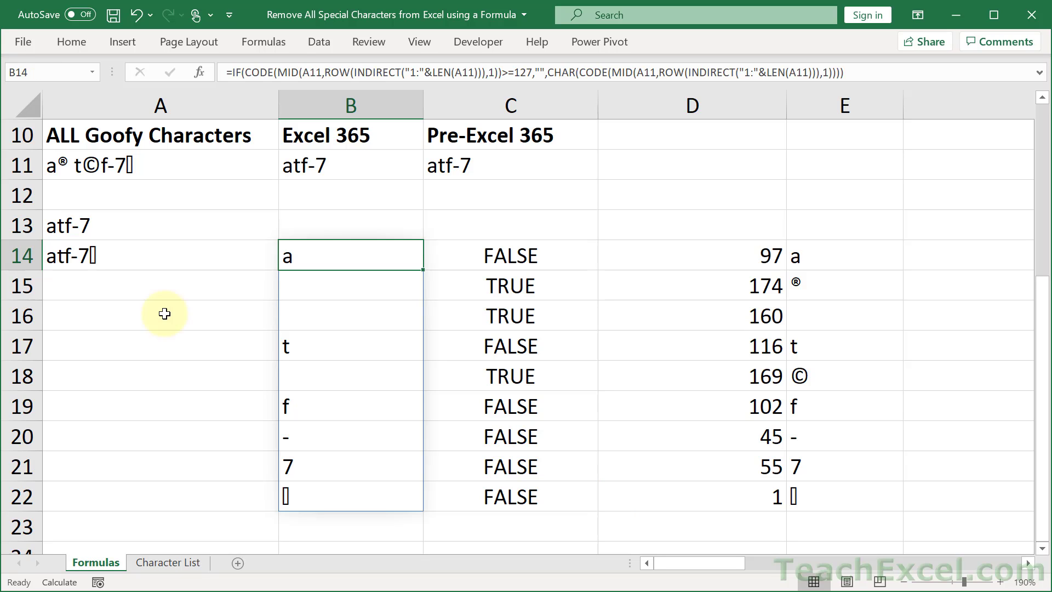
Evaluate the IF part nested inside the CONCAT formula in A14 in place, and discard the evaluation.
{"action": "double_click", "coordinate": [113, 256]}
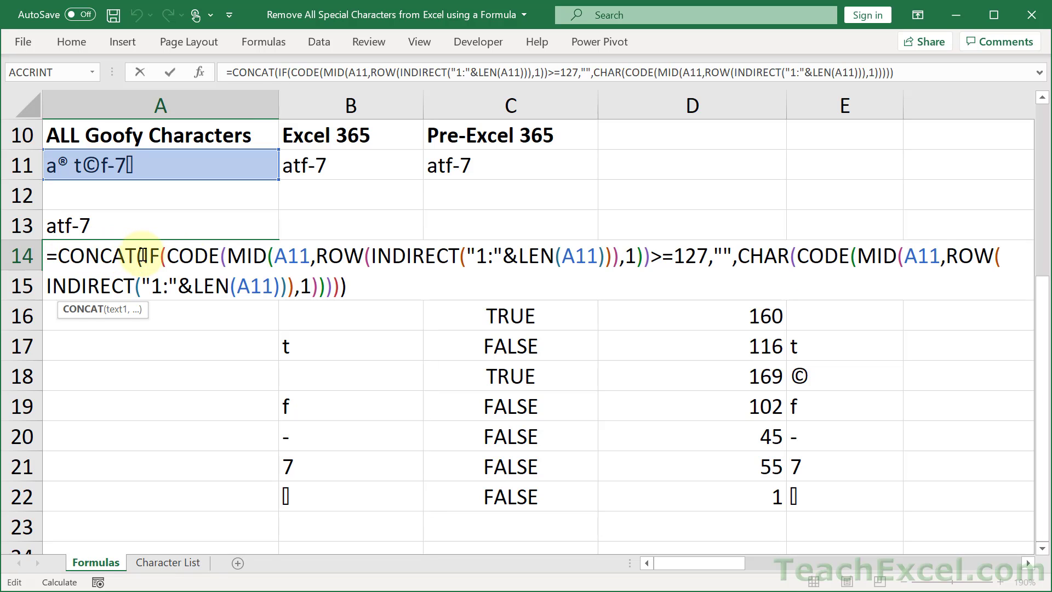
{"action": "left_click_drag", "start_coordinate": [143, 256], "coordinate": [340, 283]}
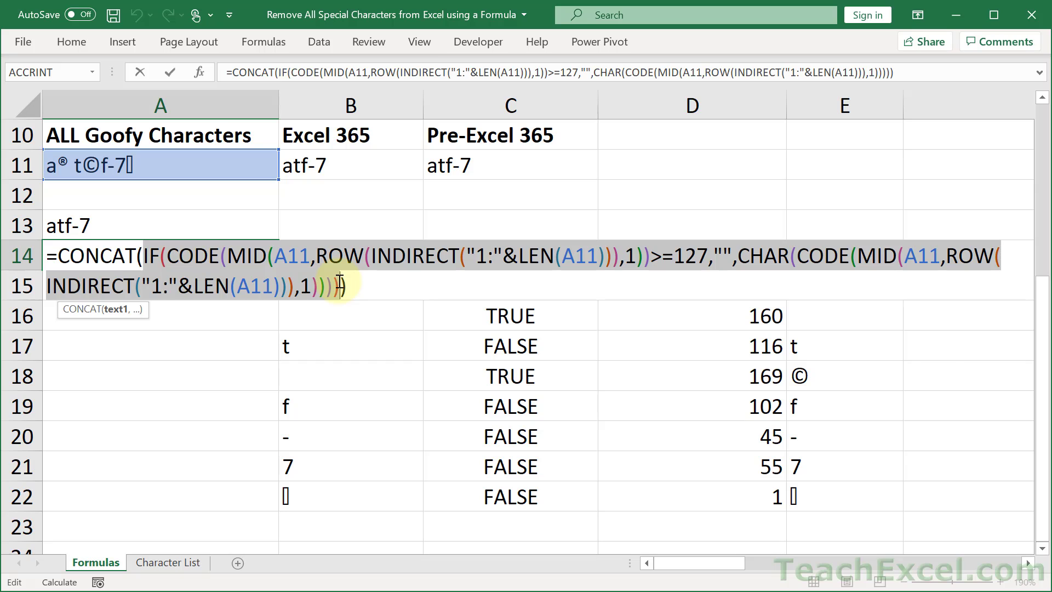
{"action": "key", "text": "F9"}
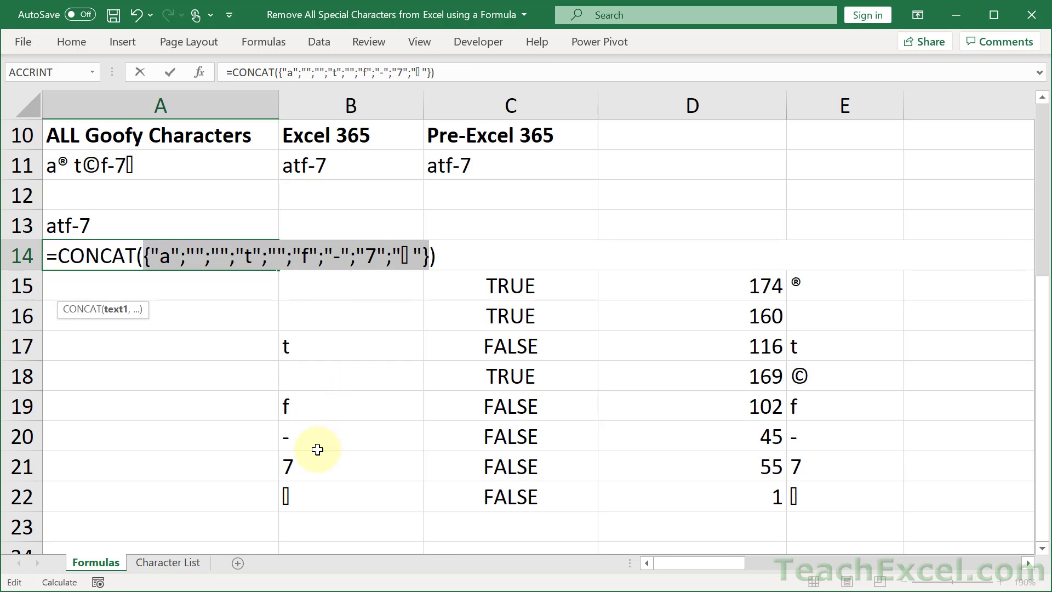
{"action": "key", "text": "Escape"}
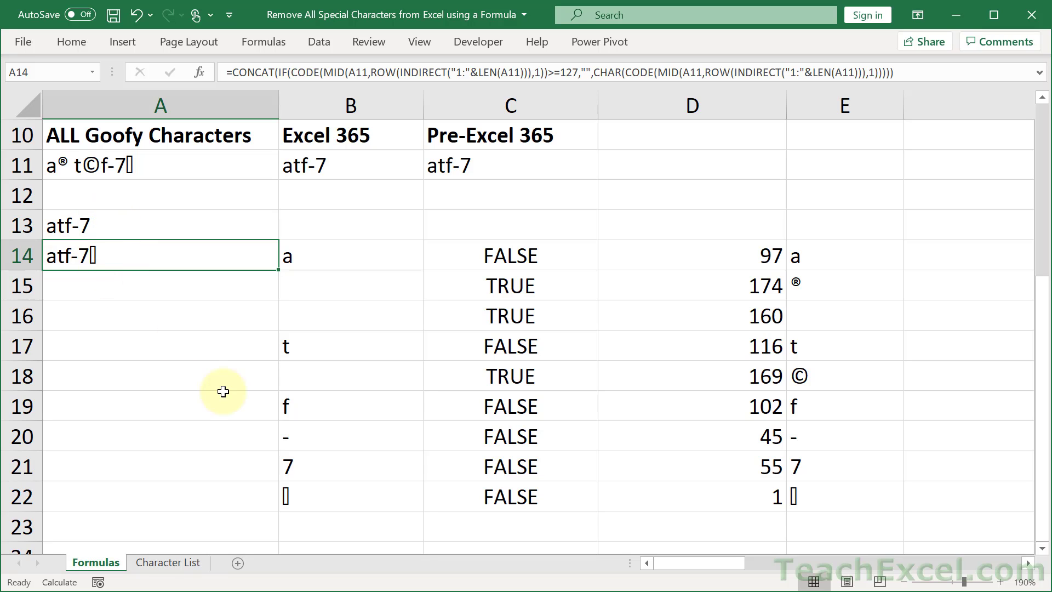
Inspect the CLEAN wrapper, the A11 references and the 127 threshold in A13, and enter the formula as an array formula.
{"action": "double_click", "coordinate": [125, 221]}
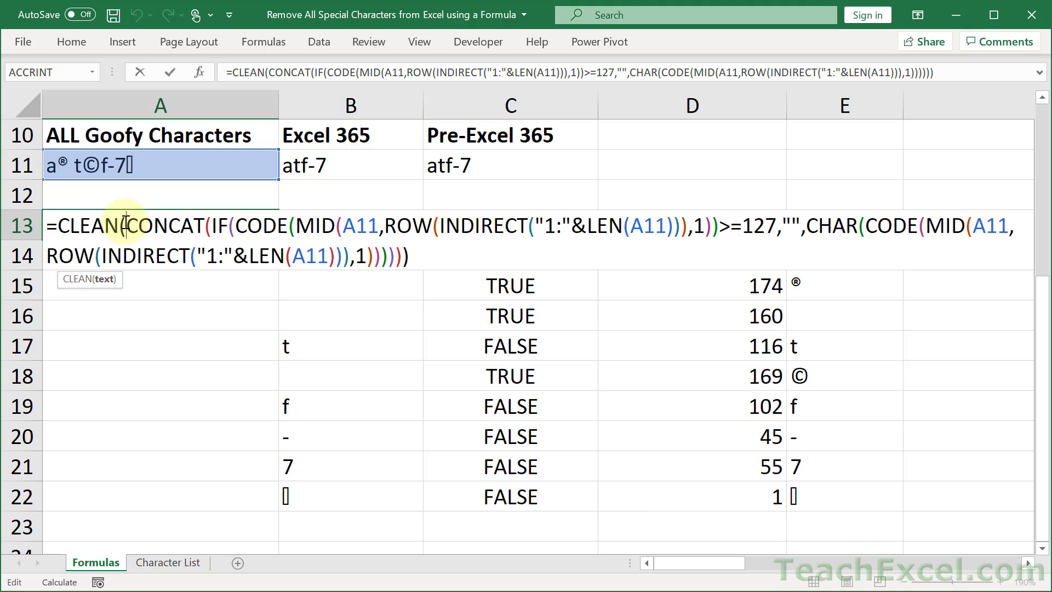
{"action": "double_click", "coordinate": [88, 224]}
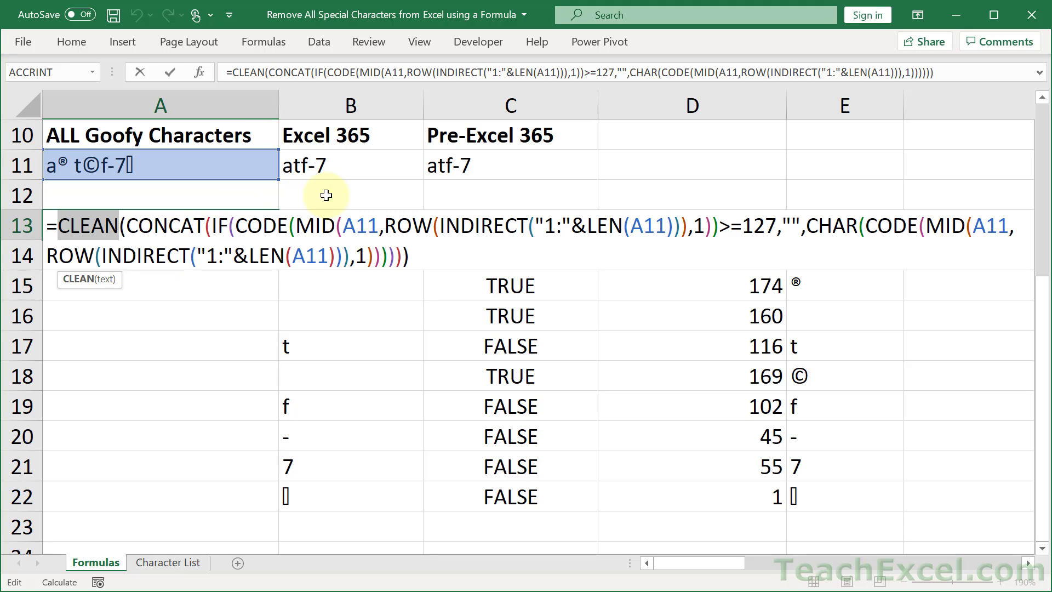
{"action": "left_click", "coordinate": [306, 256]}
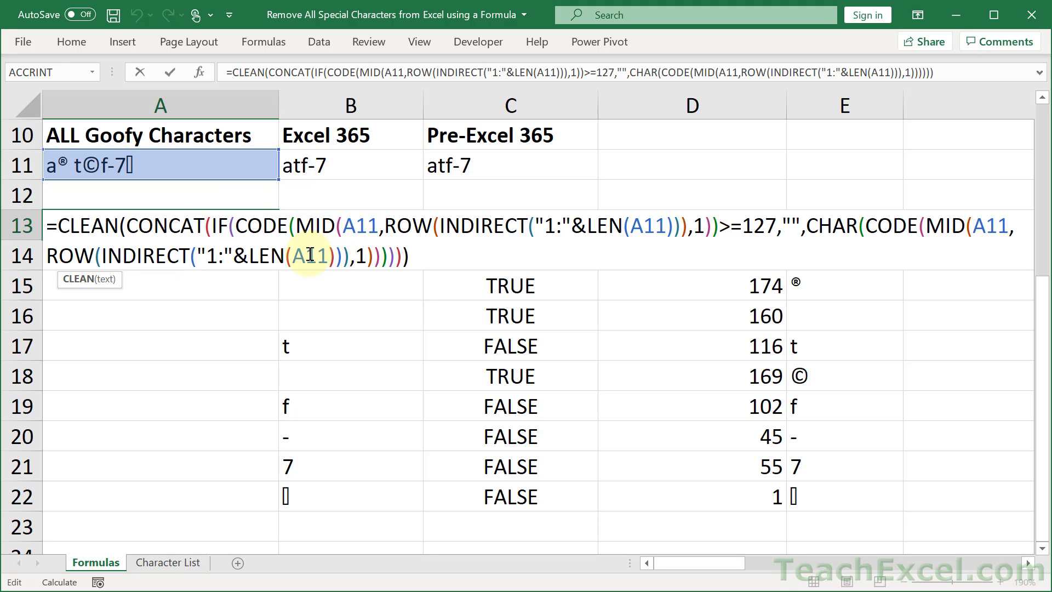
{"action": "left_click", "coordinate": [359, 228]}
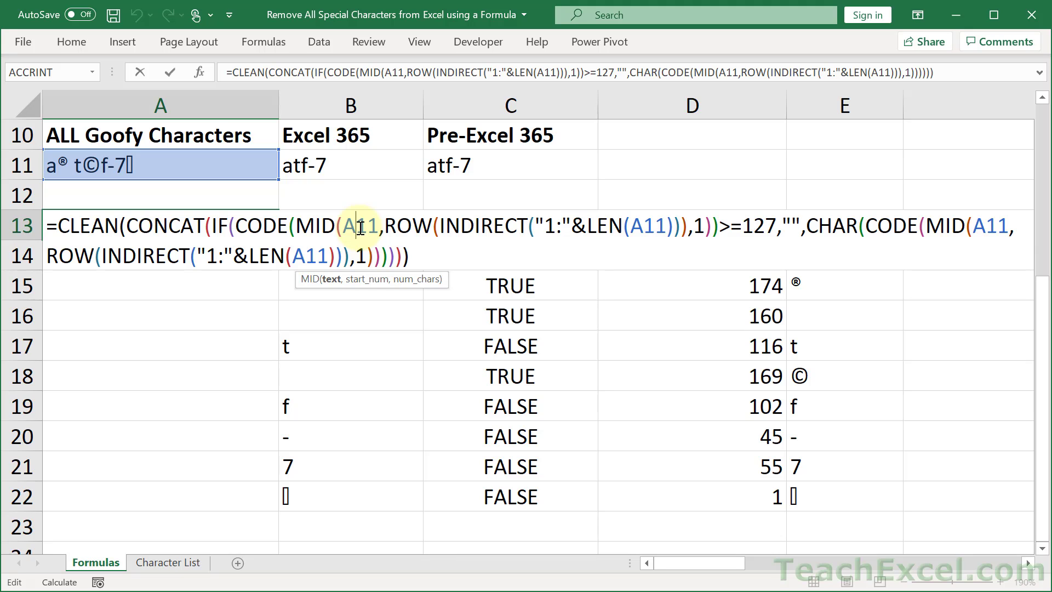
{"action": "left_click", "coordinate": [88, 226]}
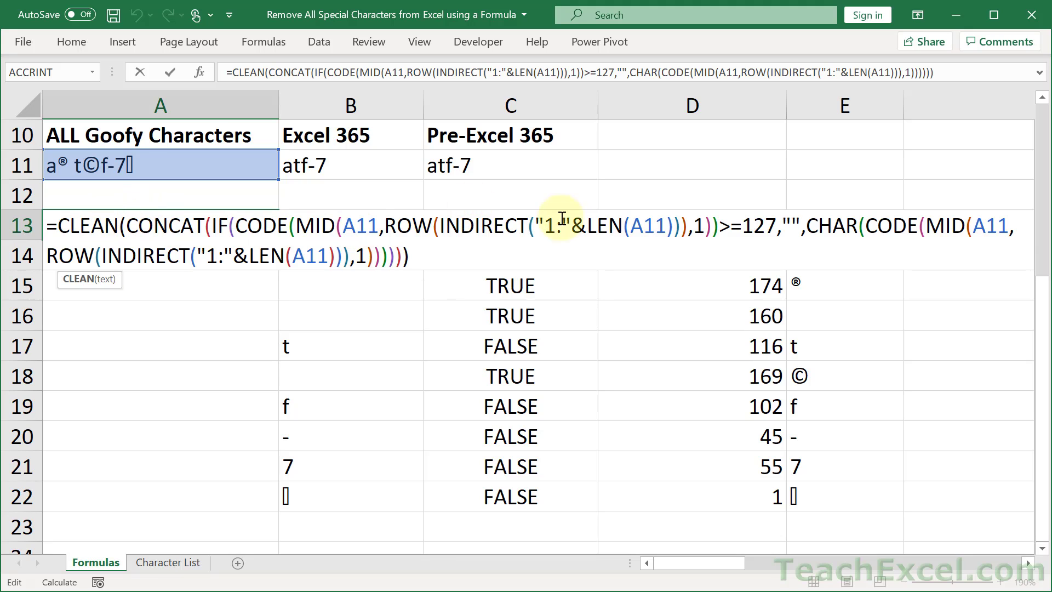
{"action": "left_click", "coordinate": [756, 226]}
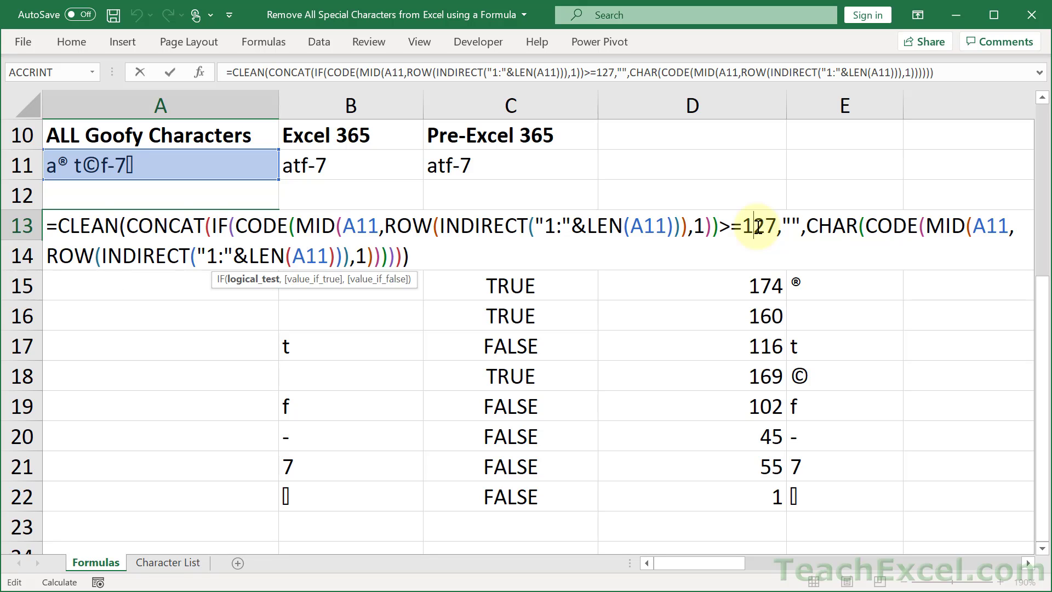
{"action": "key", "text": "ctrl+shift+Return"}
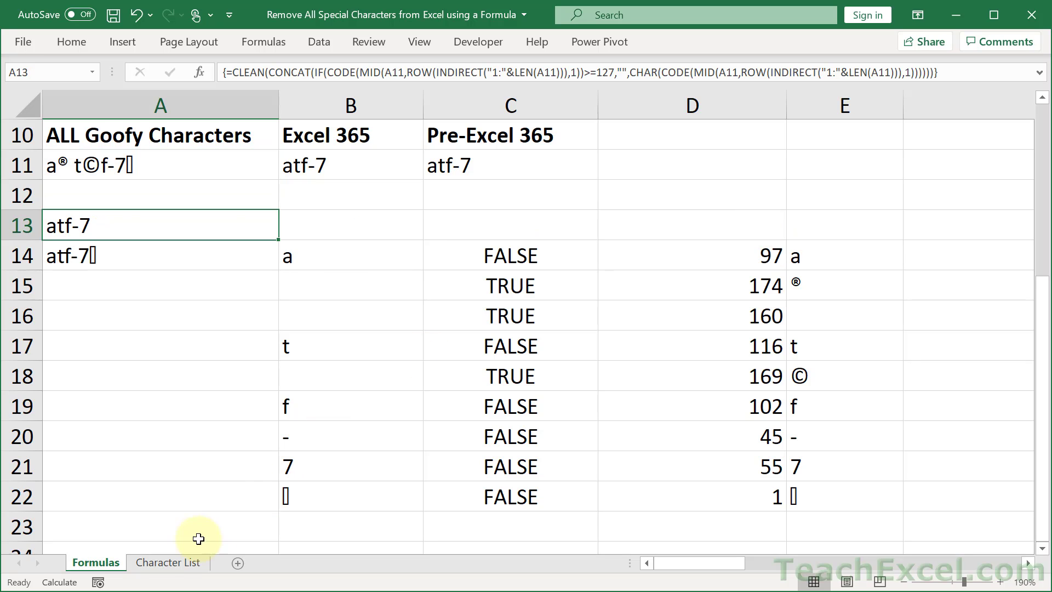
Examine the characters numbered above 127 on the Character List sheet.
{"action": "left_click", "coordinate": [159, 566]}
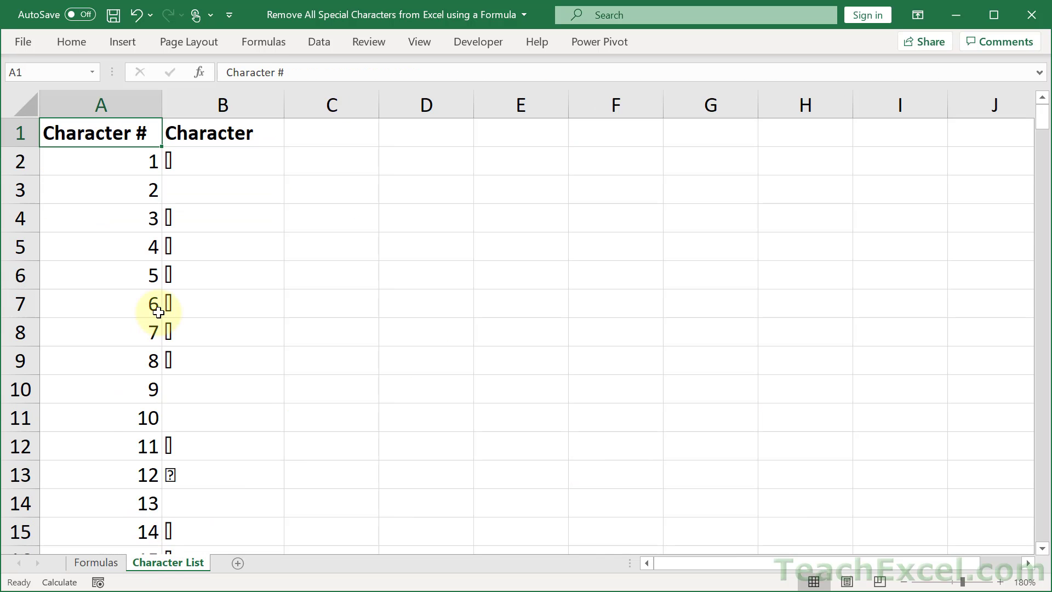
{"action": "scroll", "coordinate": [158, 301], "scroll_direction": "down", "scroll_amount": 8}
{"action": "scroll", "coordinate": [158, 313], "scroll_direction": "down", "scroll_amount": 20}
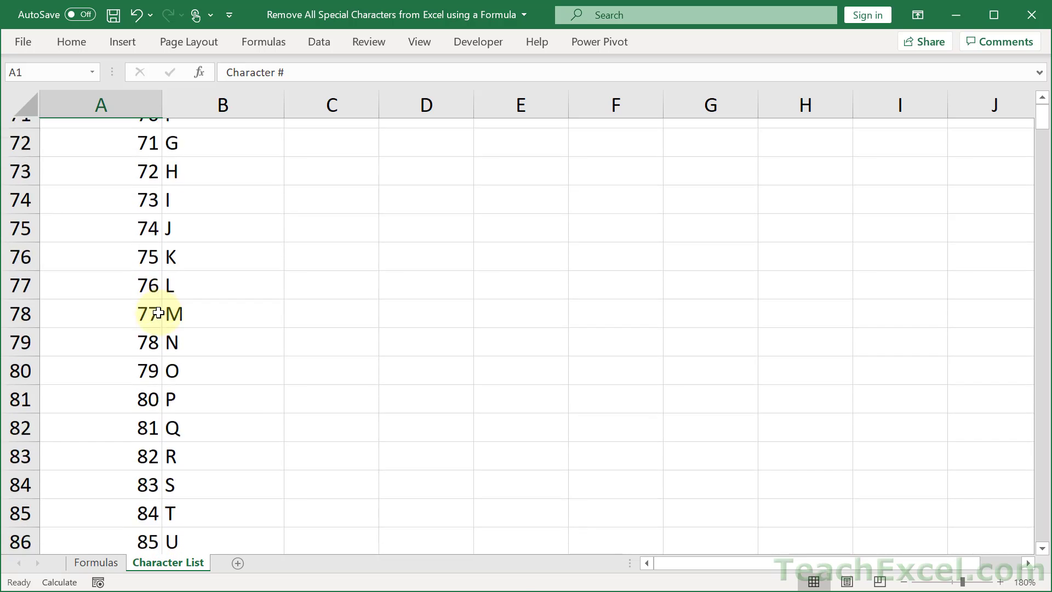
{"action": "scroll", "coordinate": [158, 312], "scroll_direction": "down", "scroll_amount": 11}
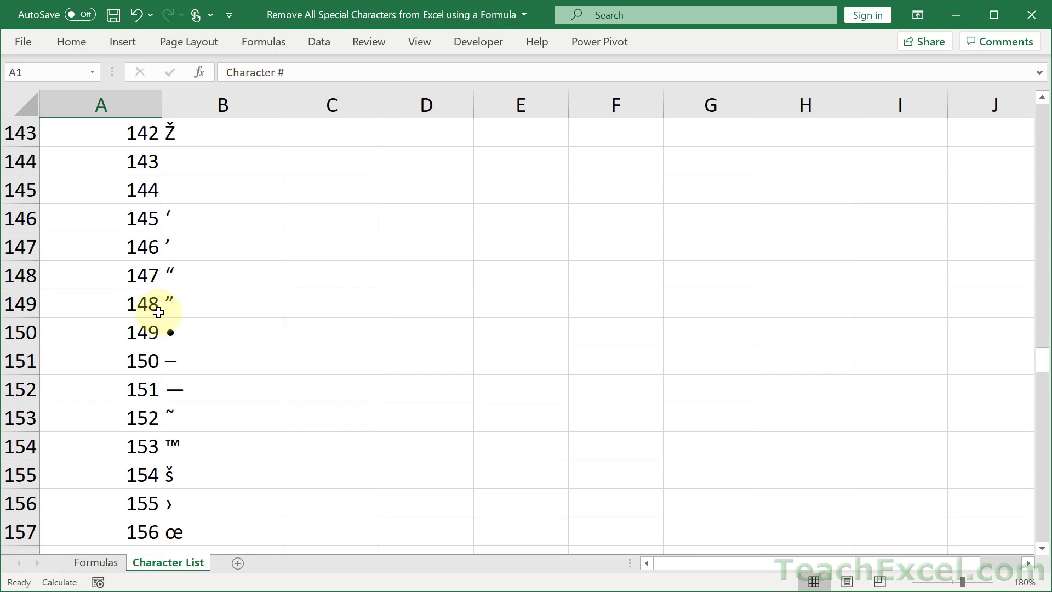
{"action": "scroll", "coordinate": [158, 312], "scroll_direction": "up", "scroll_amount": 3}
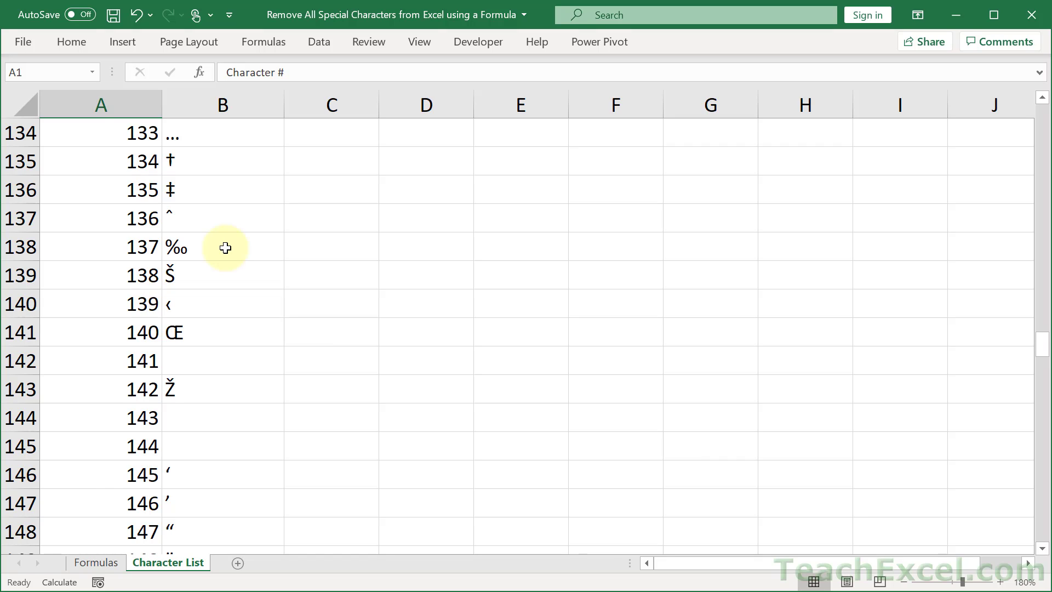
Return to the Formulas sheet and enter the existing Pre-Excel 365 formula in C11 as an array formula.
{"action": "key", "text": "ctrl+Page_Up"}
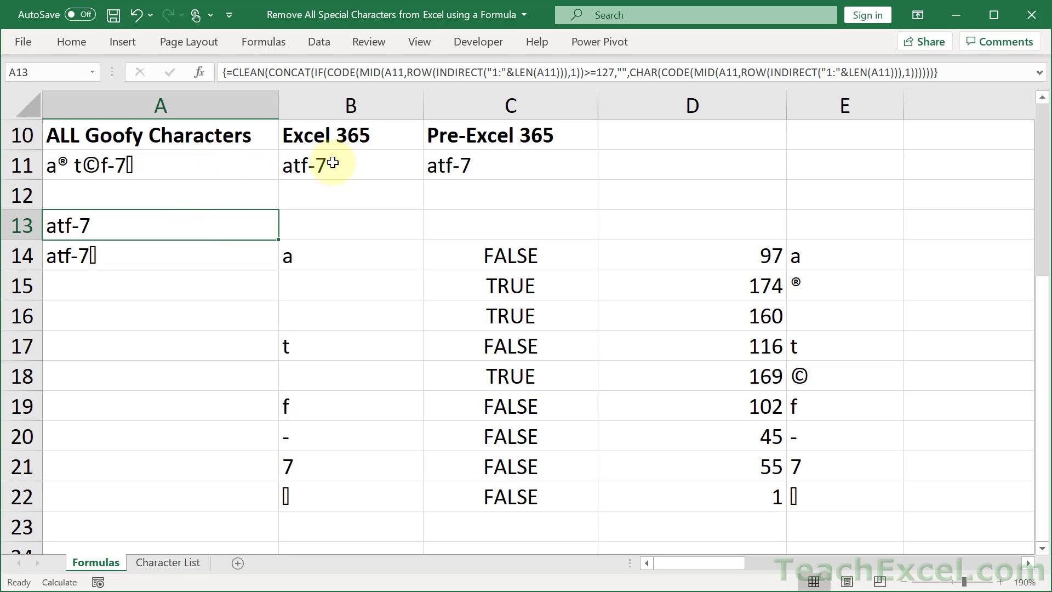
{"action": "double_click", "coordinate": [484, 164]}
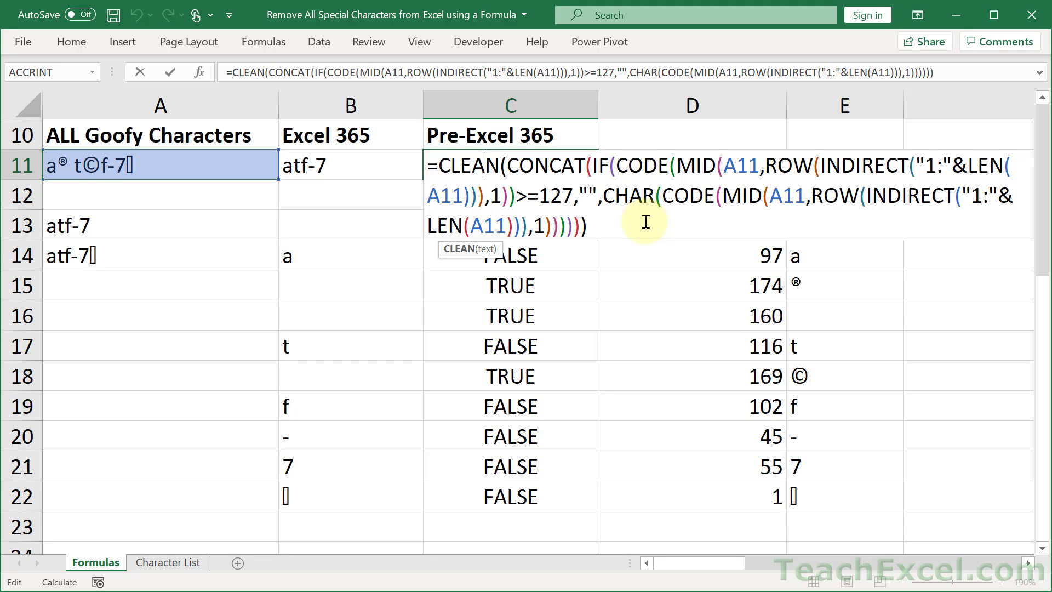
{"action": "key", "text": "ctrl+shift+Return"}
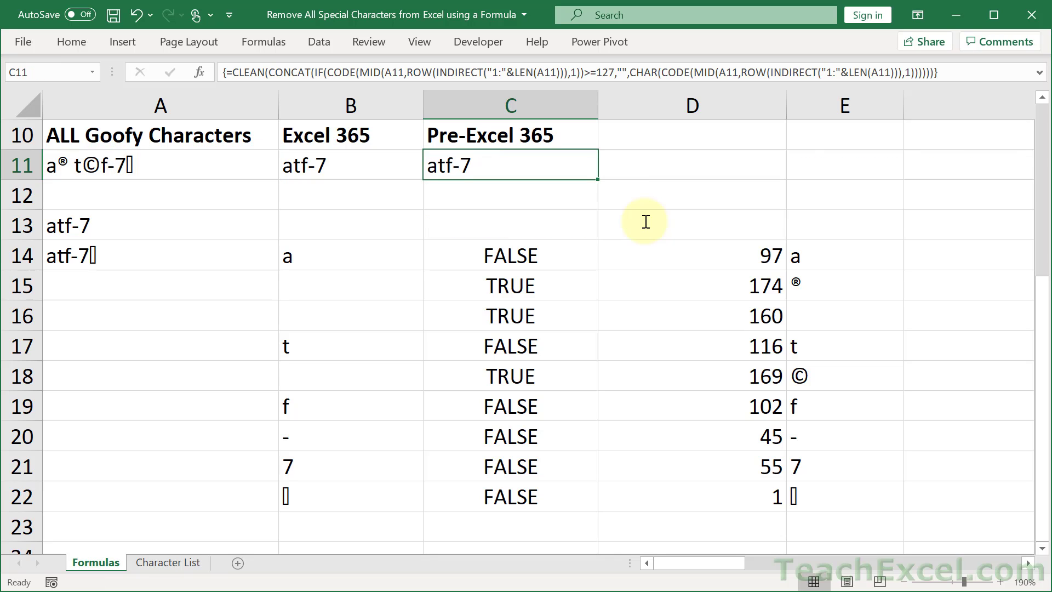
Inspect the TEXTJOIN function in B11's Excel 365 formula: its empty delimiter, the TRUE ignore-empty argument and the nested IF text argument.
{"action": "double_click", "coordinate": [383, 159]}
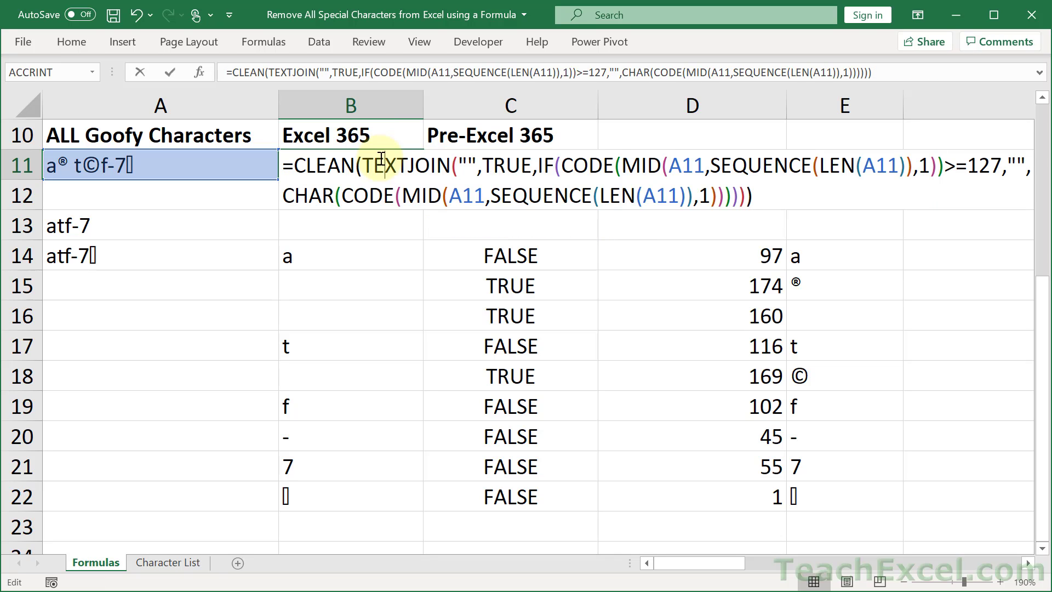
{"action": "double_click", "coordinate": [396, 162]}
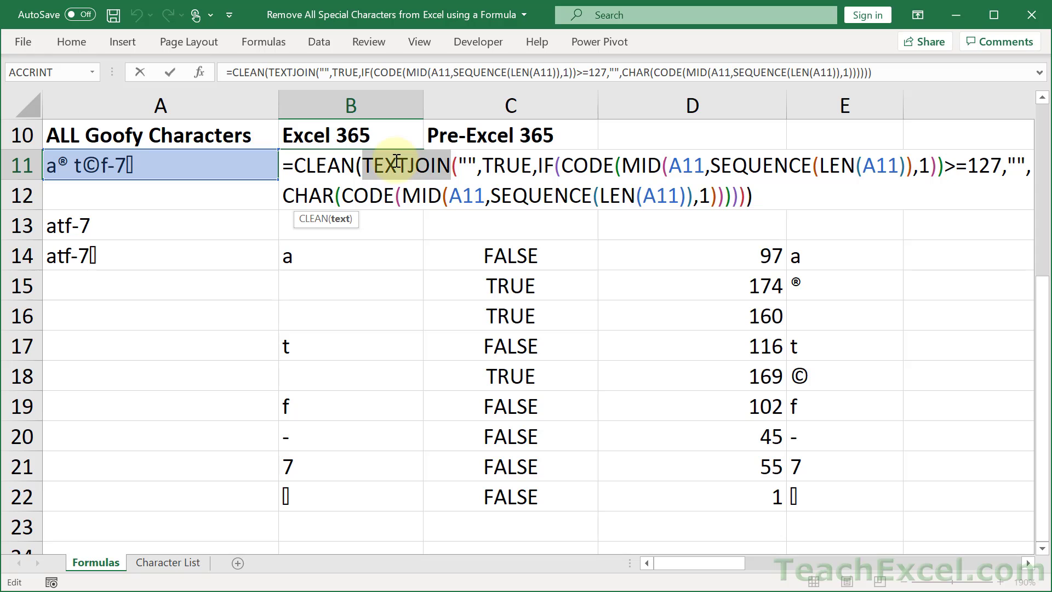
{"action": "left_click", "coordinate": [463, 162]}
{"action": "double_click", "coordinate": [477, 161]}
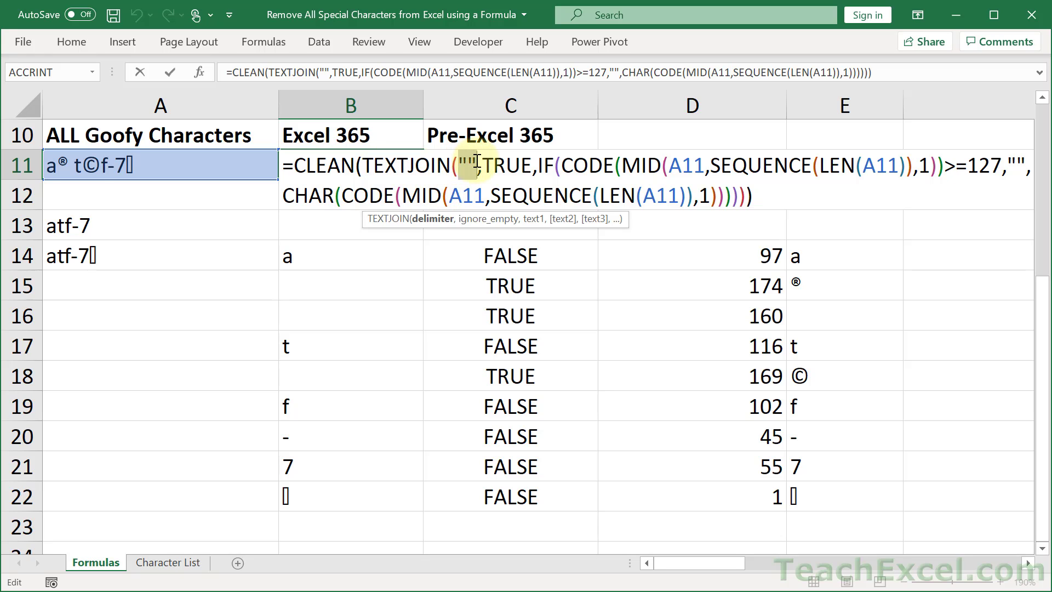
{"action": "left_click", "coordinate": [508, 163]}
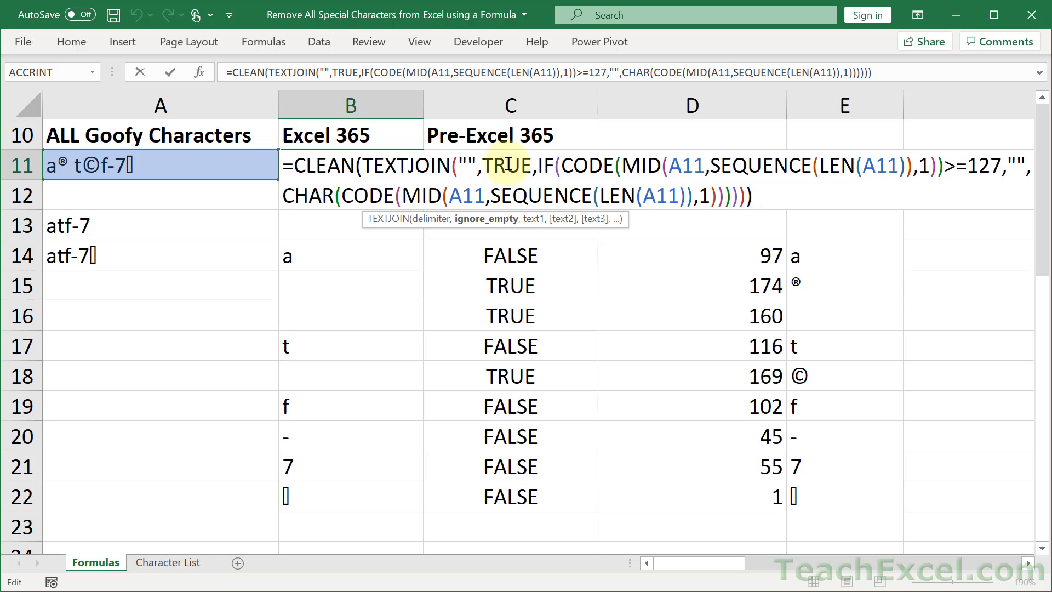
{"action": "left_click_drag", "start_coordinate": [538, 165], "coordinate": [739, 202]}
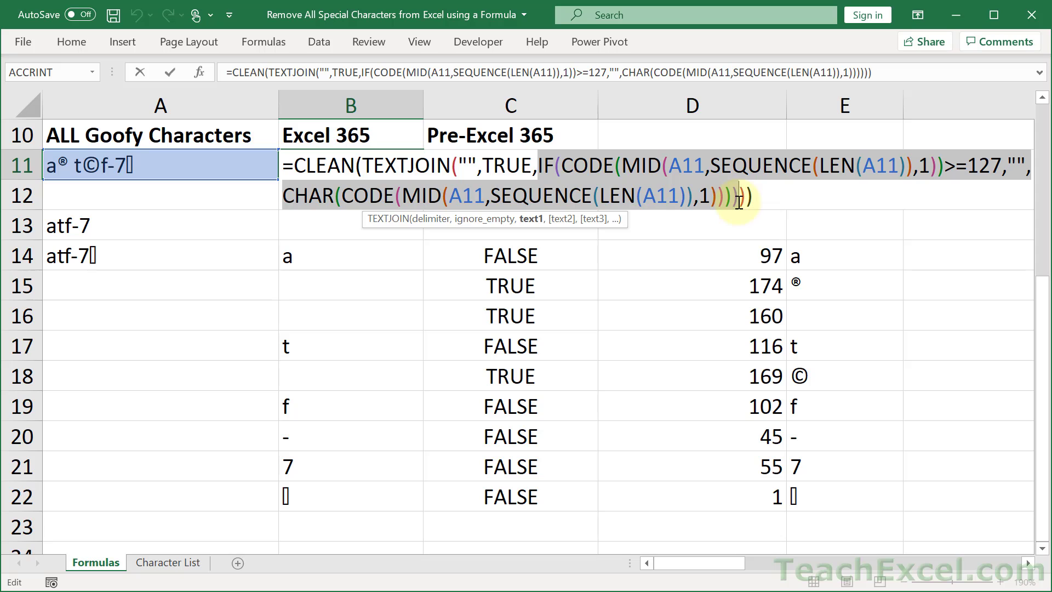
Evaluate the second SEQUENCE(LEN(A11)) part of the B11 formula in place, and discard the evaluation.
{"action": "double_click", "coordinate": [516, 202]}
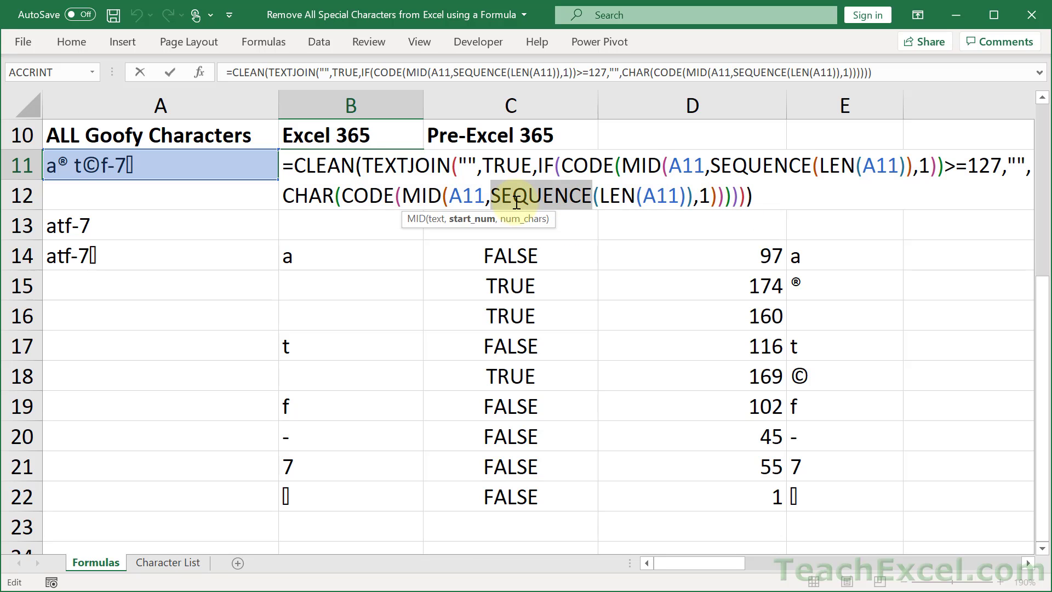
{"action": "left_click", "coordinate": [516, 203]}
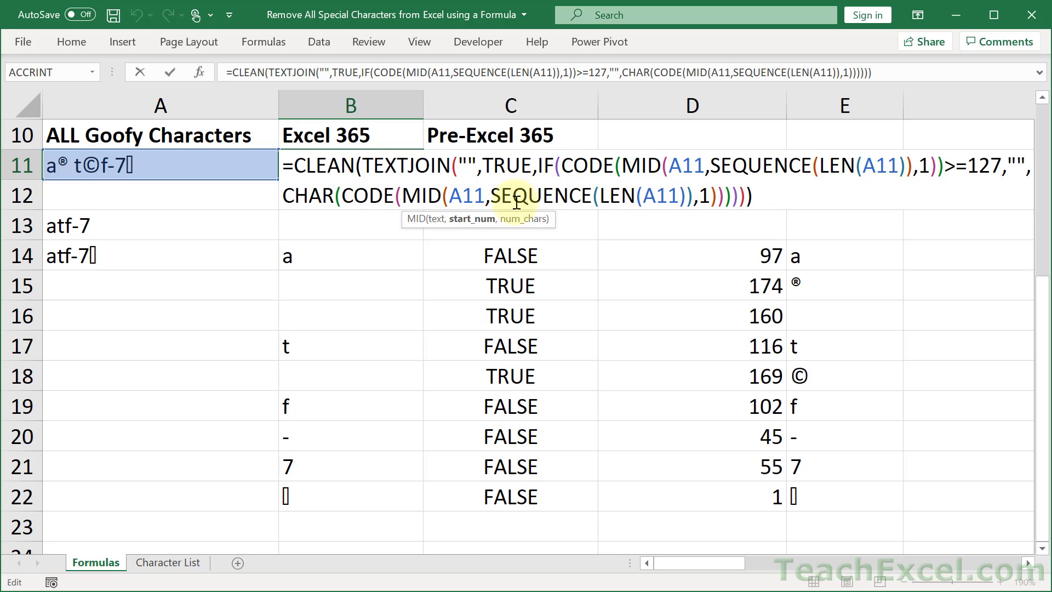
{"action": "left_click_drag", "start_coordinate": [516, 196], "coordinate": [692, 196]}
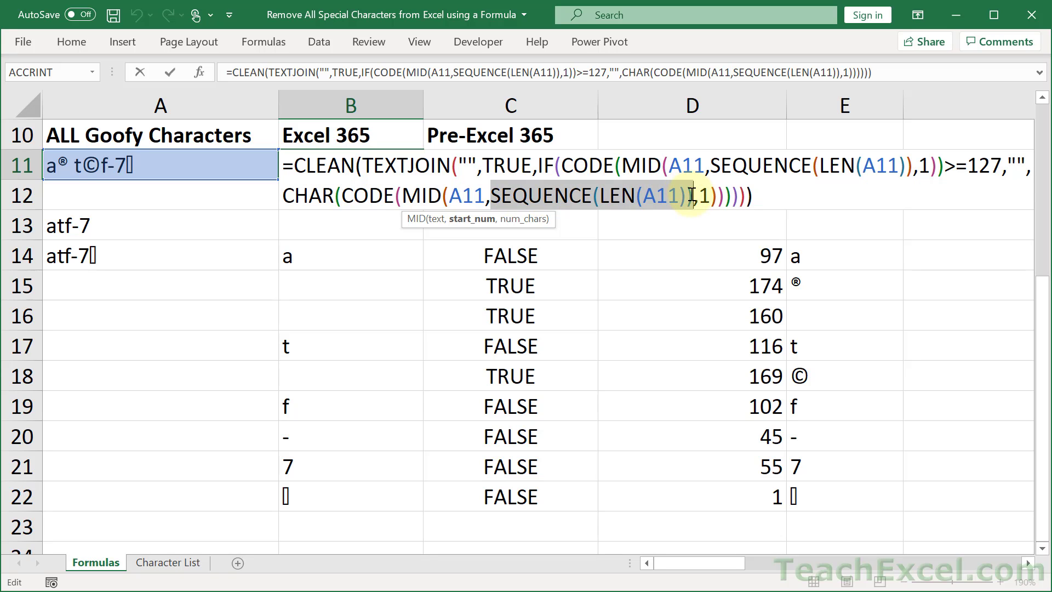
{"action": "key", "text": "F9"}
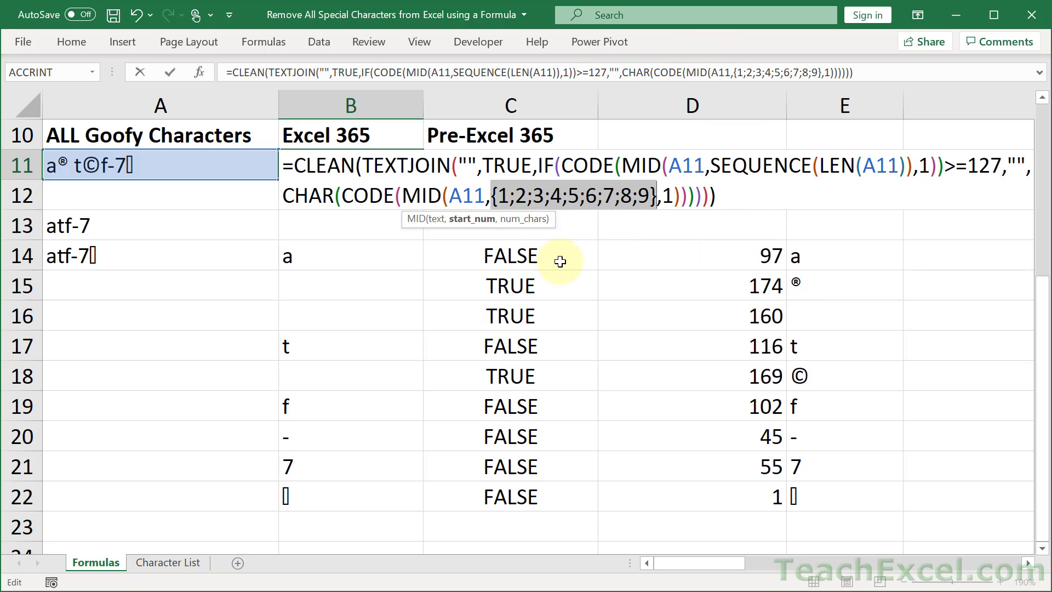
{"action": "key", "text": "ctrl+z"}
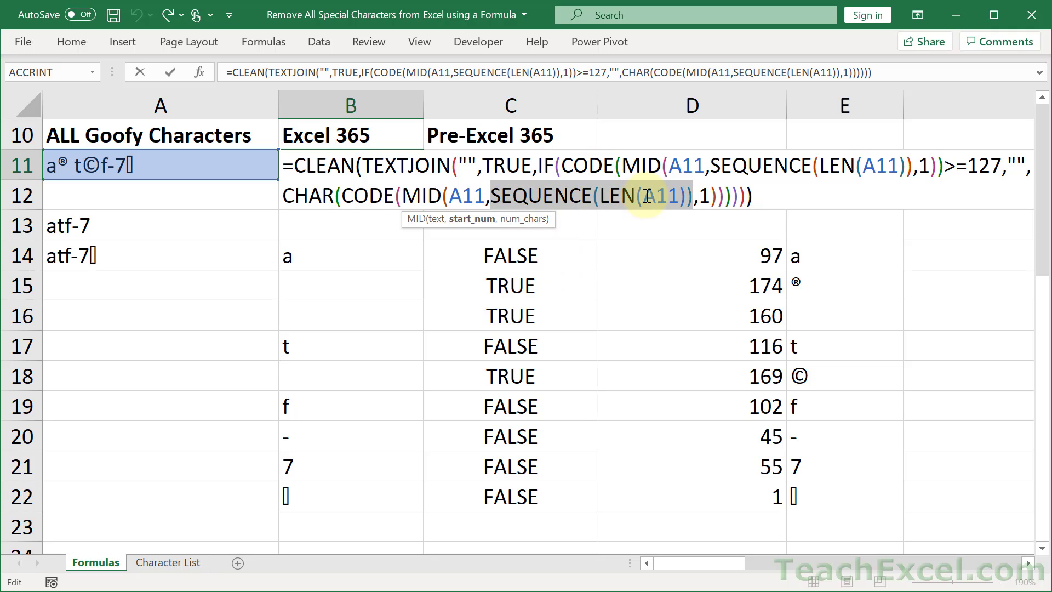
{"action": "key", "text": "Escape"}
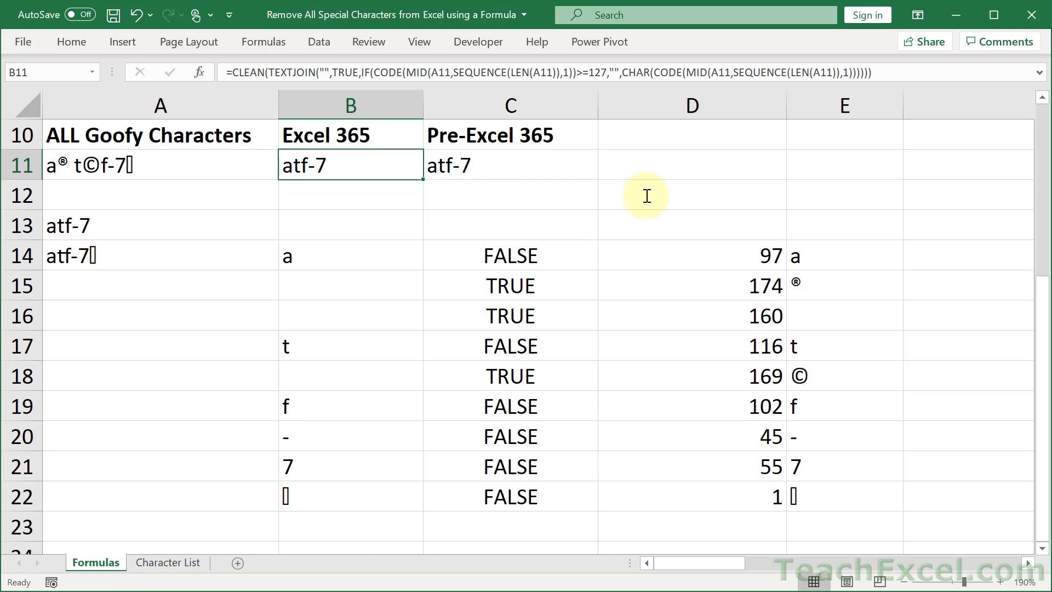
Examine the first ROW(INDIRECT("1:"&LEN(A11))) part of the B14 formula for comparison, and leave the formula unchanged.
{"action": "left_click", "coordinate": [338, 255]}
{"action": "double_click", "coordinate": [339, 255]}
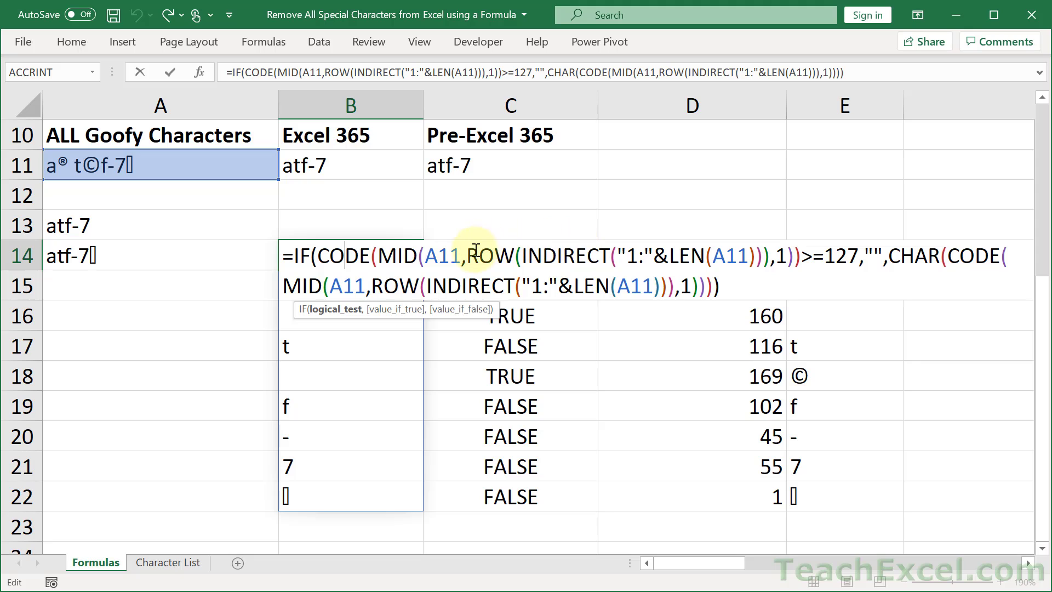
{"action": "left_click_drag", "start_coordinate": [466, 243], "coordinate": [769, 247]}
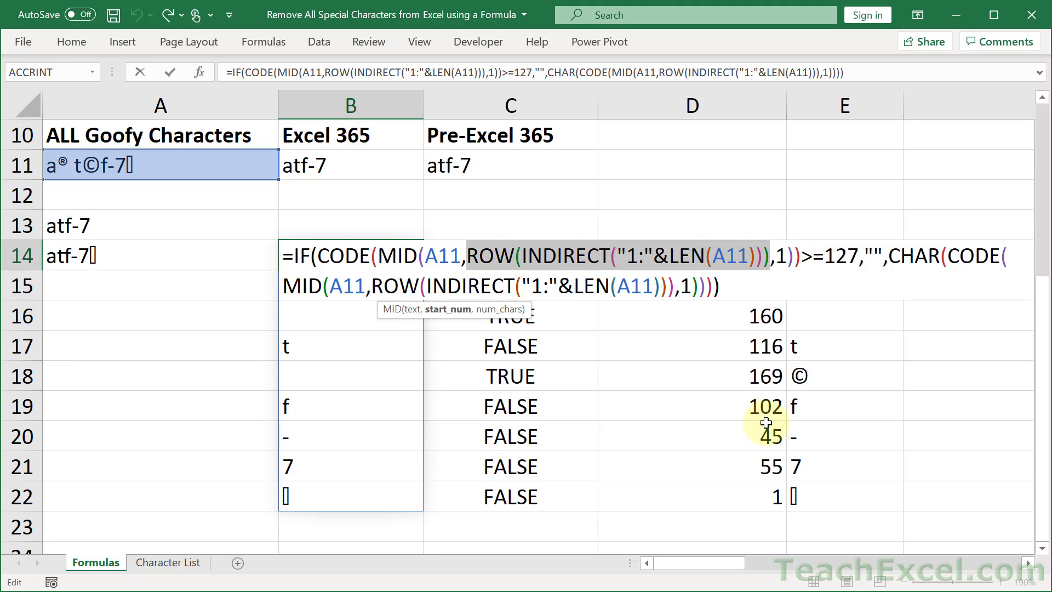
{"action": "key", "text": "Escape"}
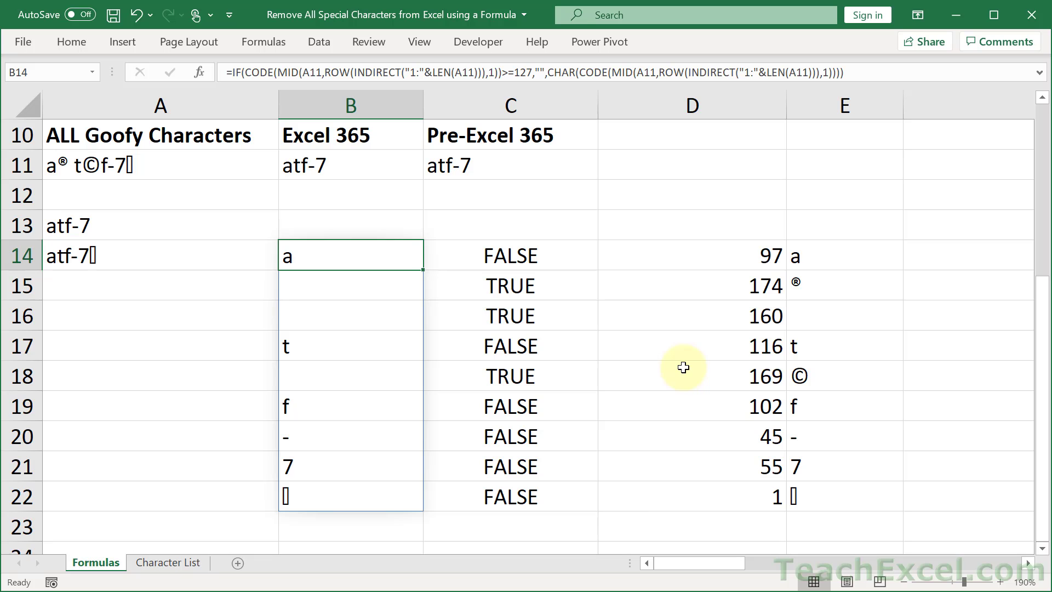
{"action": "scroll", "coordinate": [683, 367], "scroll_direction": "up", "scroll_amount": 3}
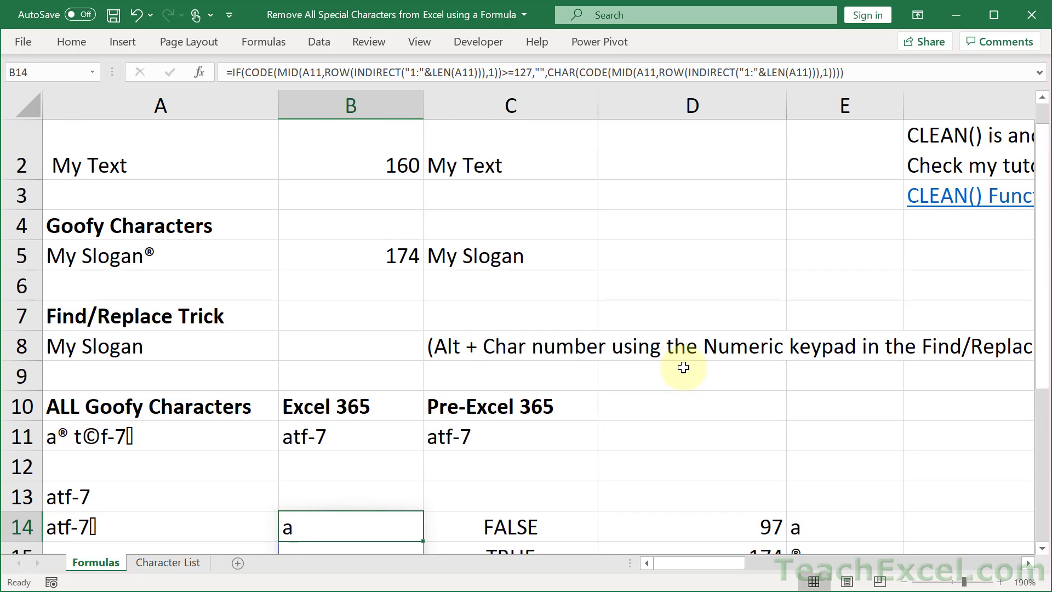